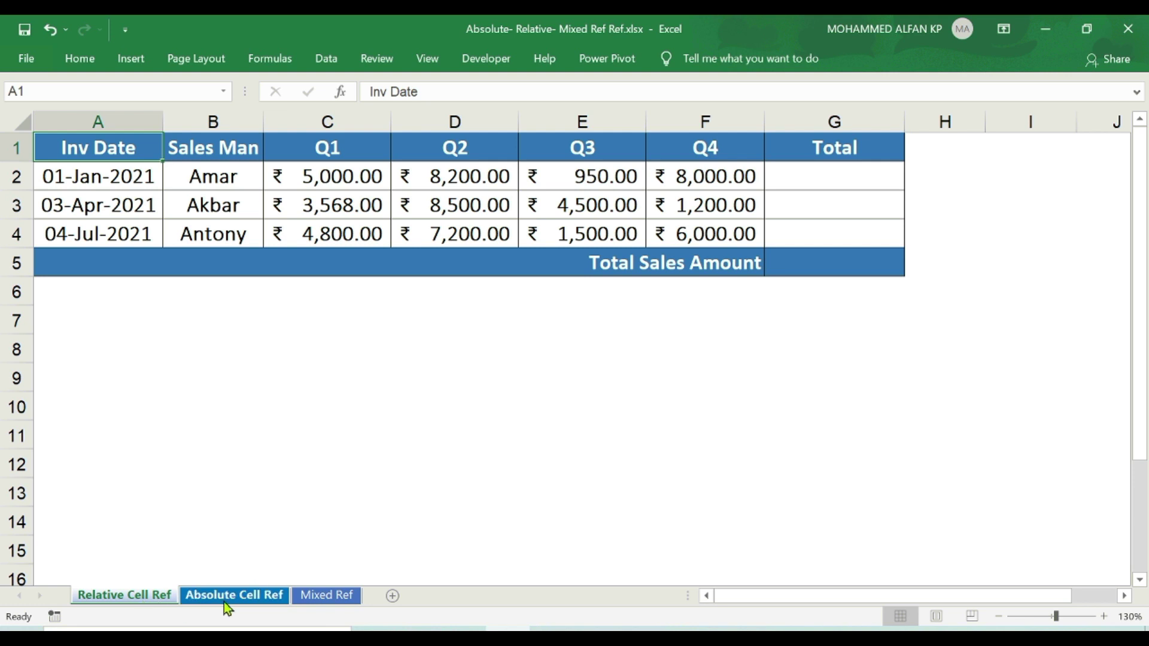
Look over the Absolute Cell Ref and Mixed Ref sheets and return to the Relative Cell Ref sheet.
{"action": "left_click", "coordinate": [251, 596]}
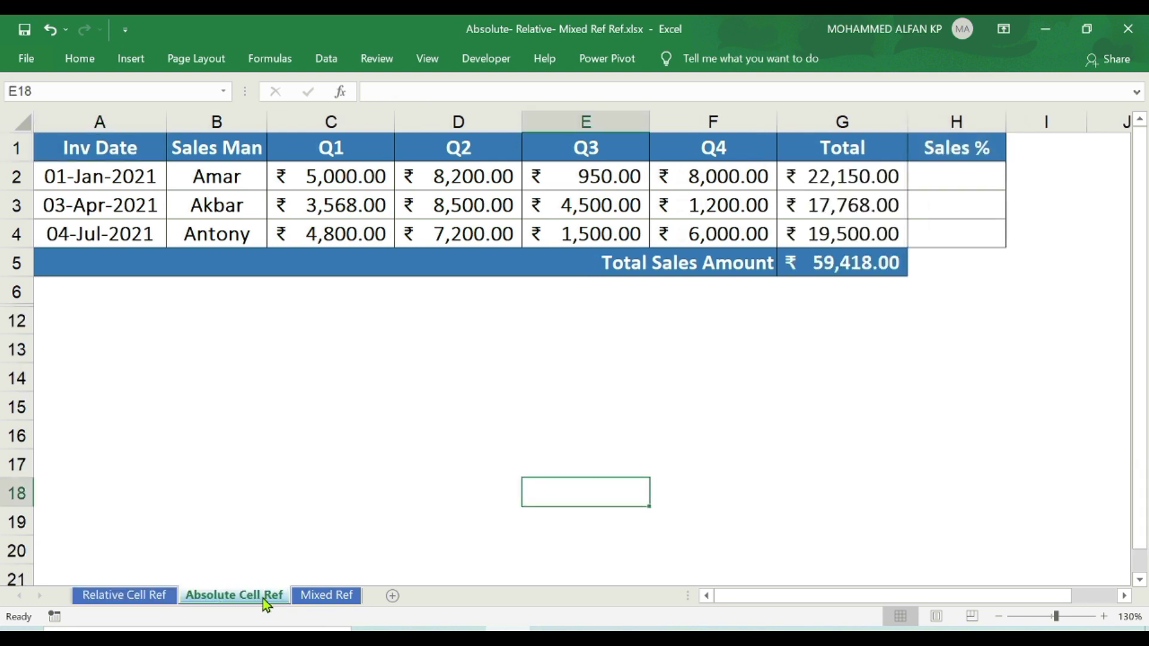
{"action": "left_click", "coordinate": [323, 596]}
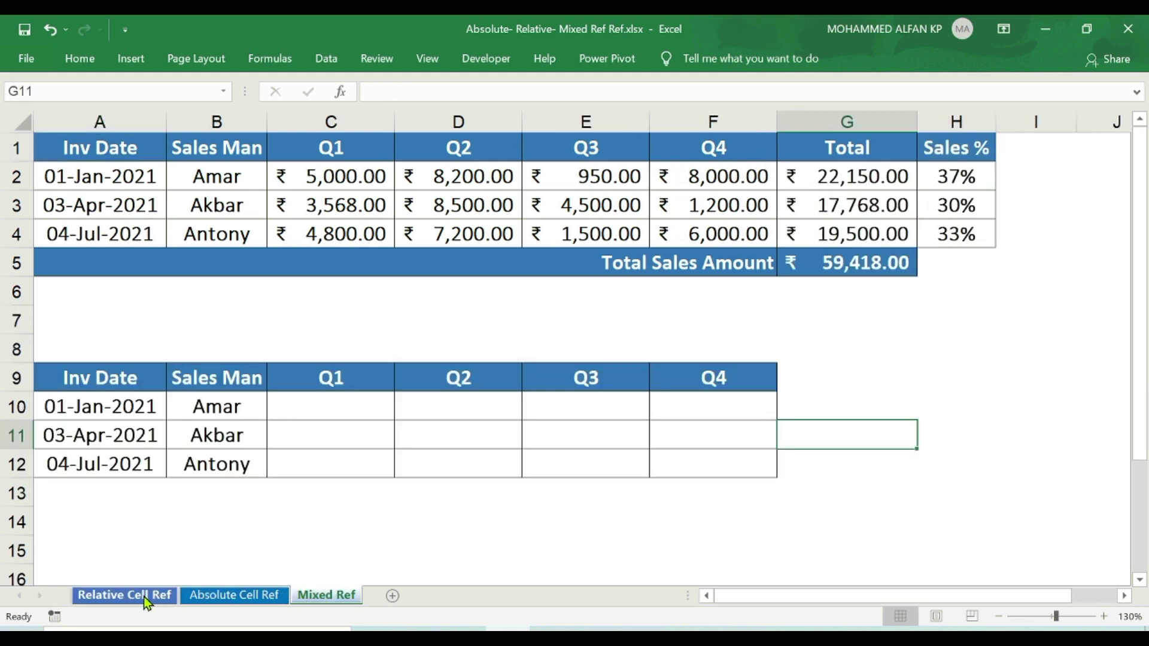
{"action": "left_click", "coordinate": [142, 596]}
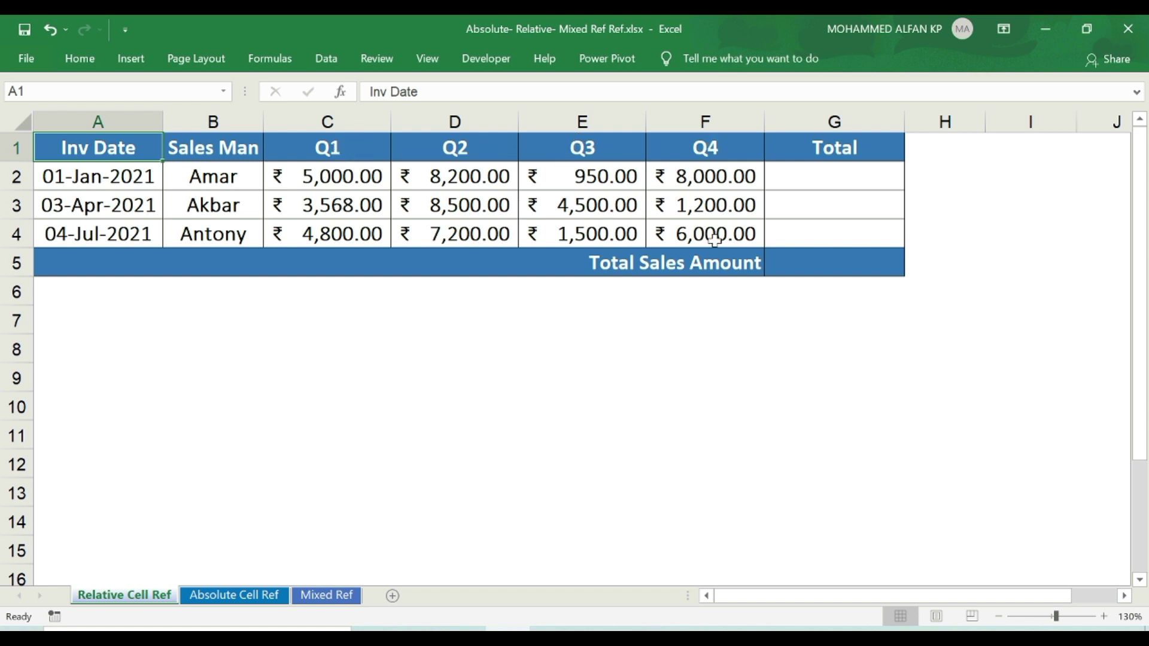
Enter =sum(C2:F2) in G2 to total the row's four quarters, and clear the cell again.
{"action": "left_click", "coordinate": [846, 177]}
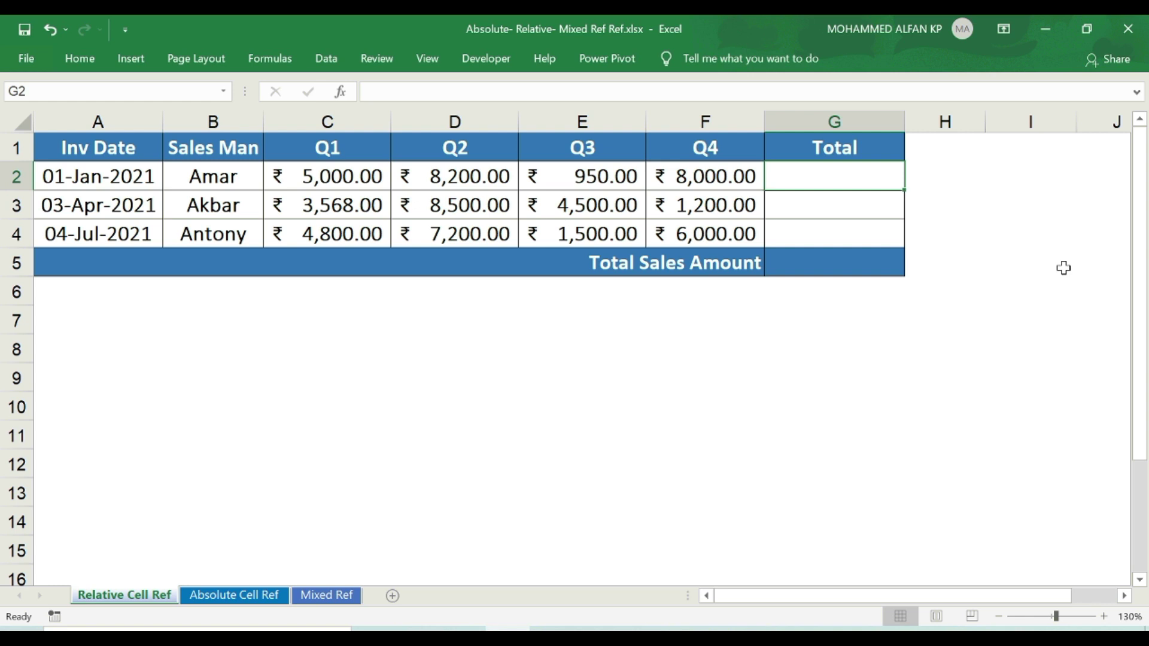
{"action": "type", "text": "="}
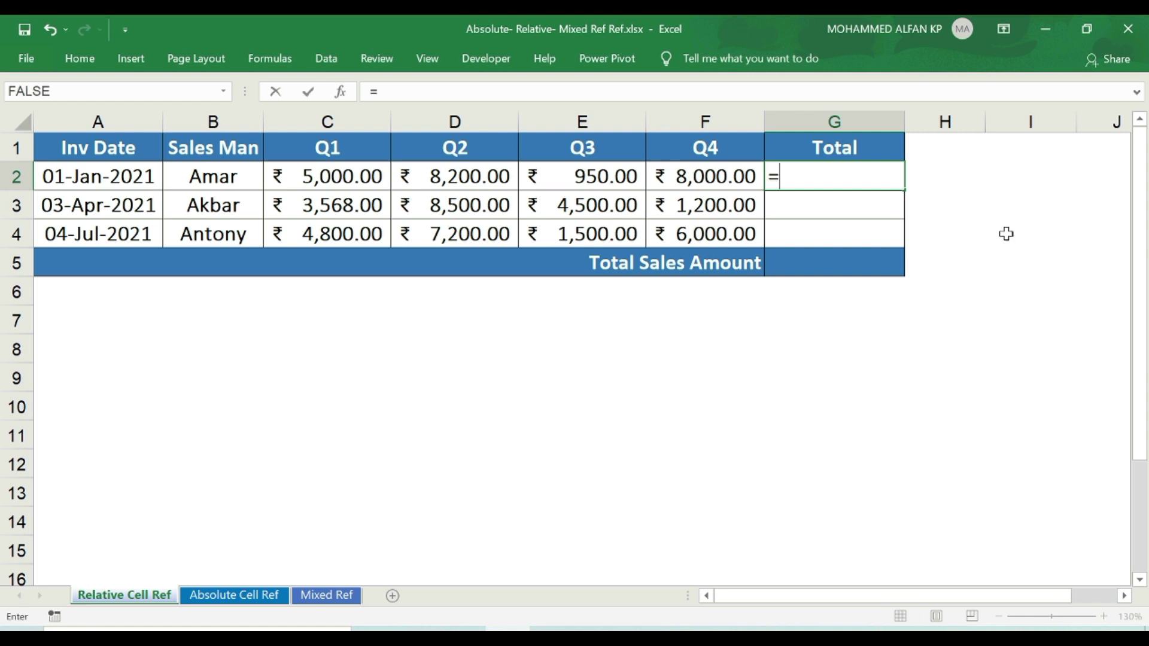
{"action": "type", "text": "sum("}
{"action": "left_click_drag", "start_coordinate": [305, 177], "coordinate": [710, 178]}
{"action": "type", "text": ")"}
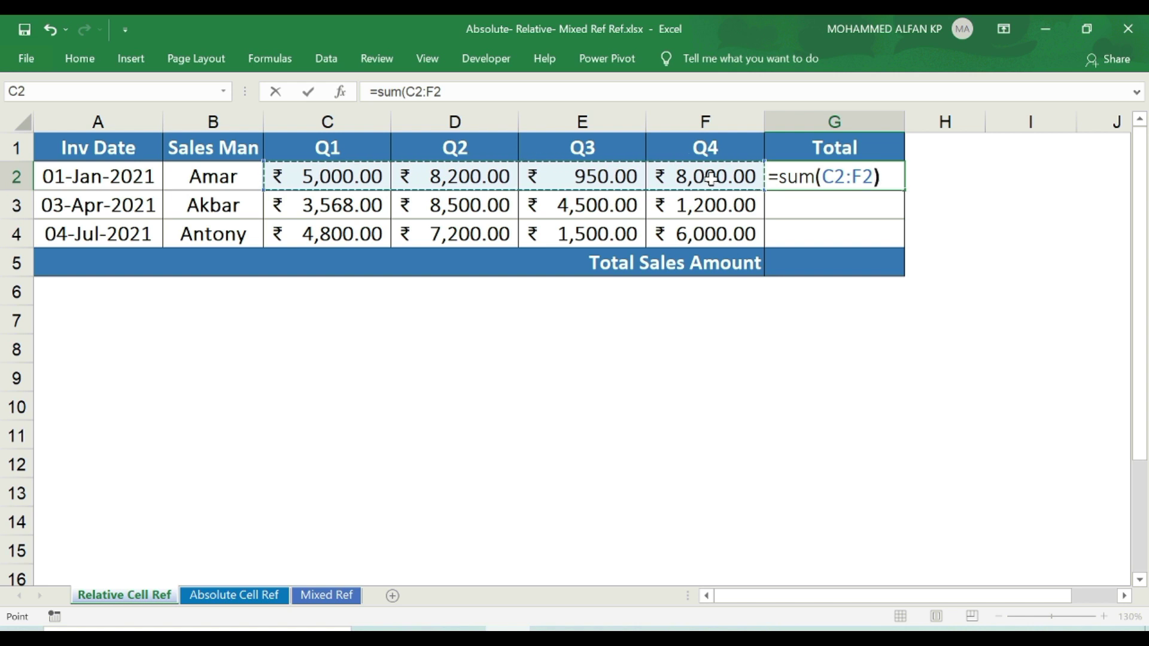
{"action": "key", "text": "Return"}
{"action": "left_click", "coordinate": [796, 175]}
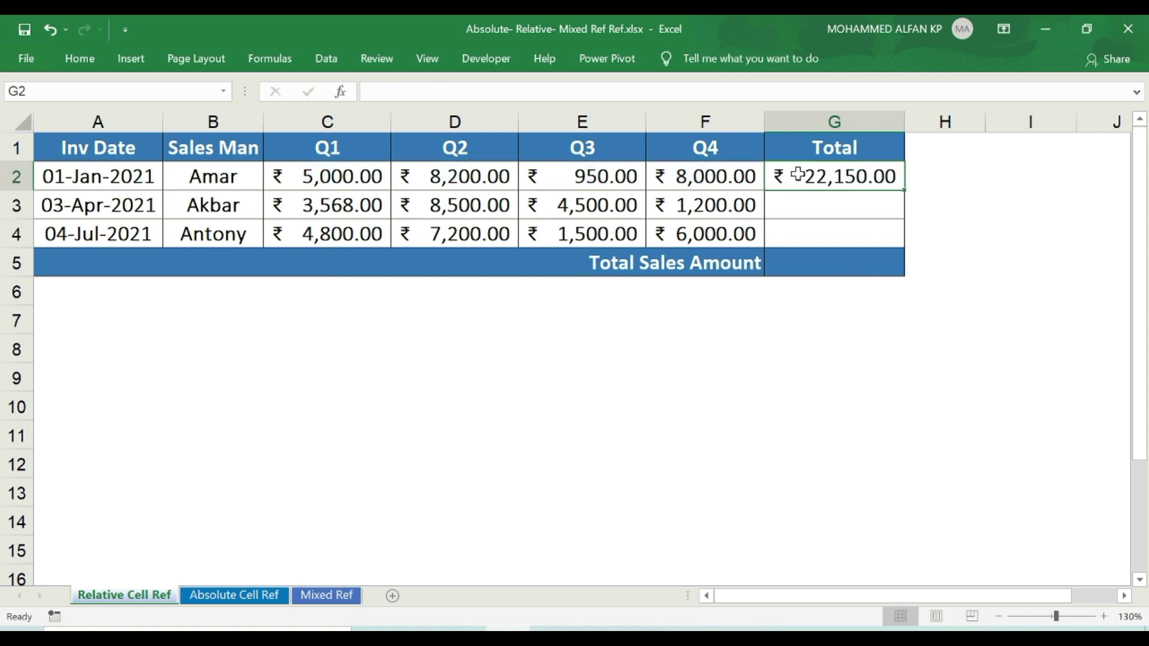
{"action": "key", "text": "Delete"}
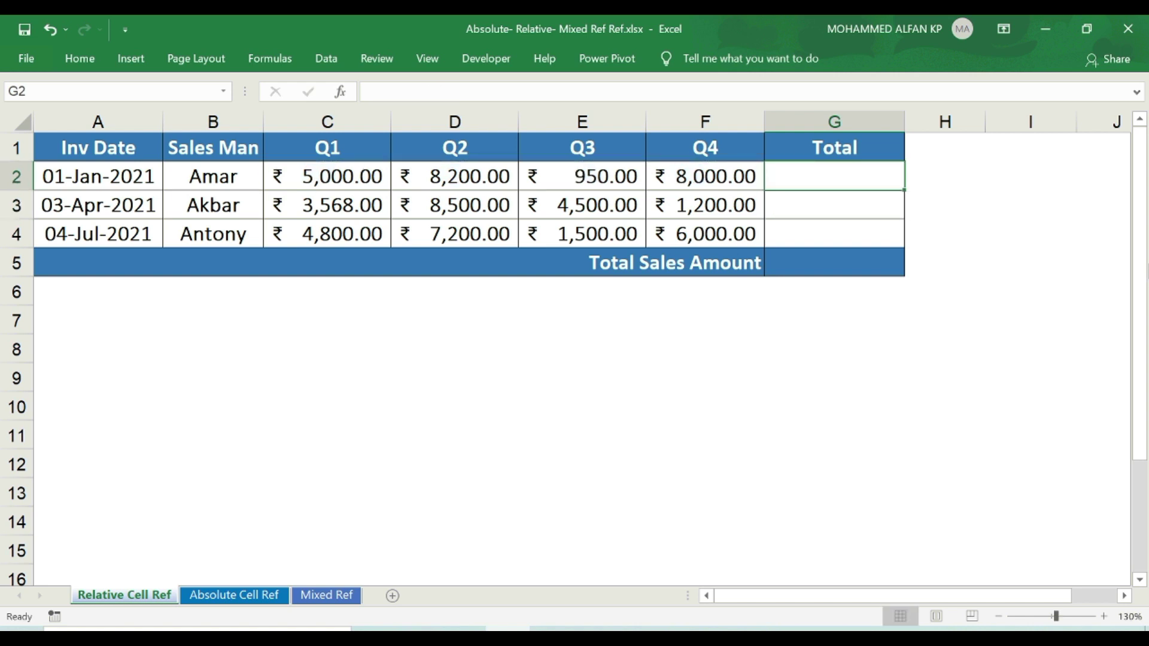
Total C2:F2 in G2 with AutoSum and fill the formula down through G3 and G4.
{"action": "key", "text": "alt+equal"}
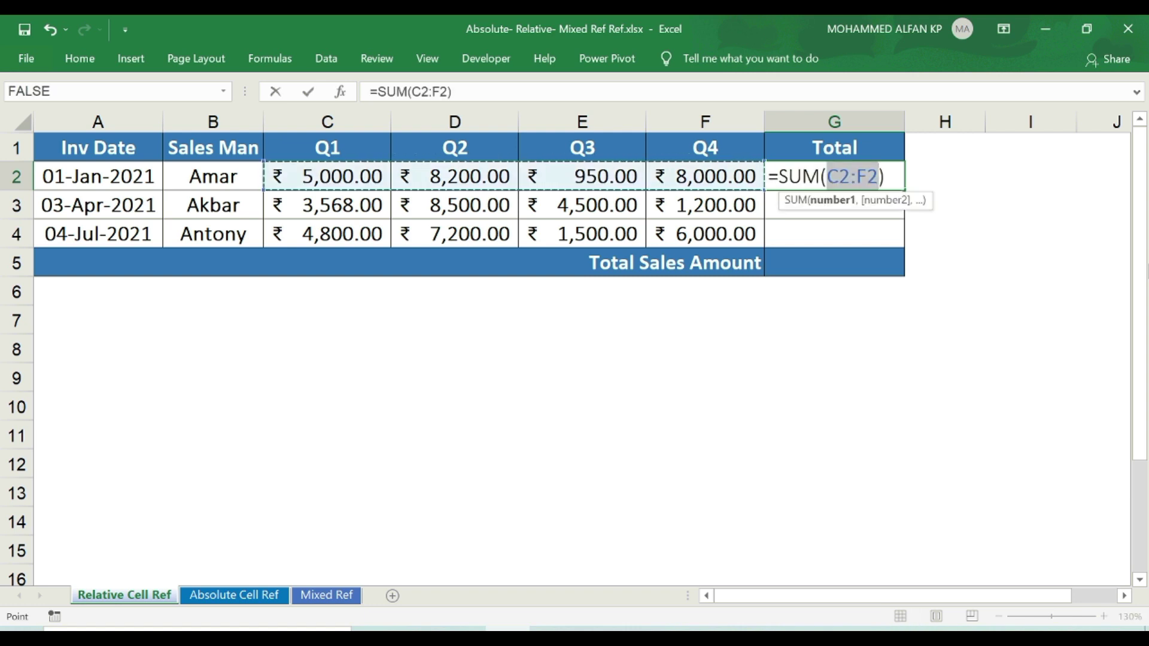
{"action": "key", "text": "Return"}
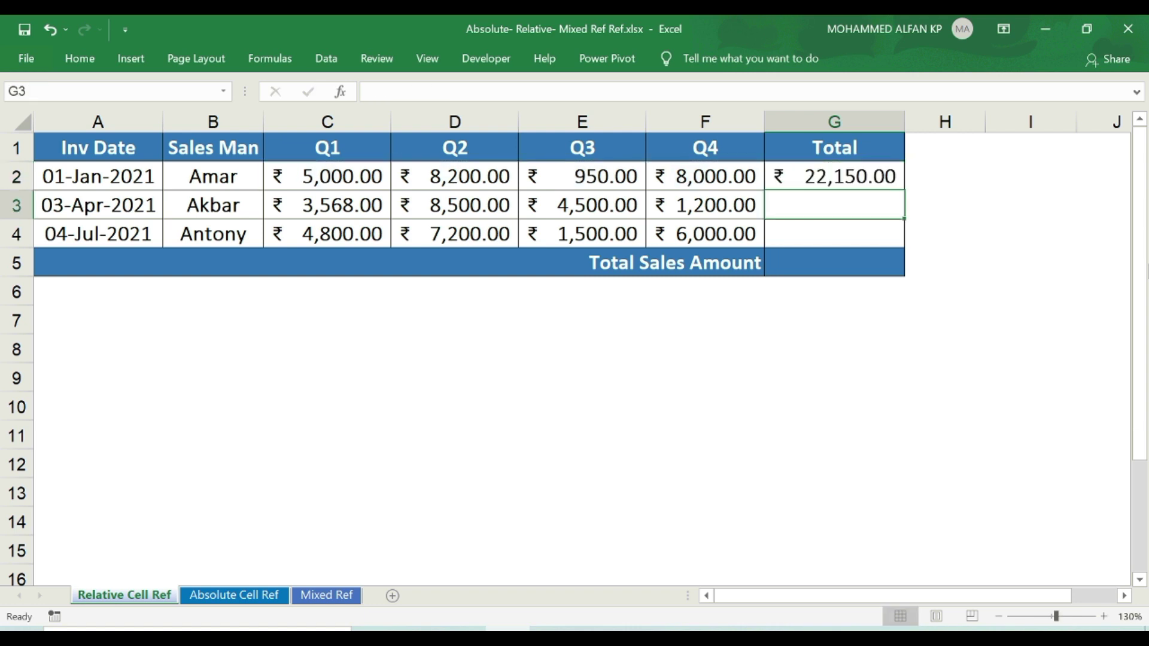
{"action": "left_click", "coordinate": [817, 189]}
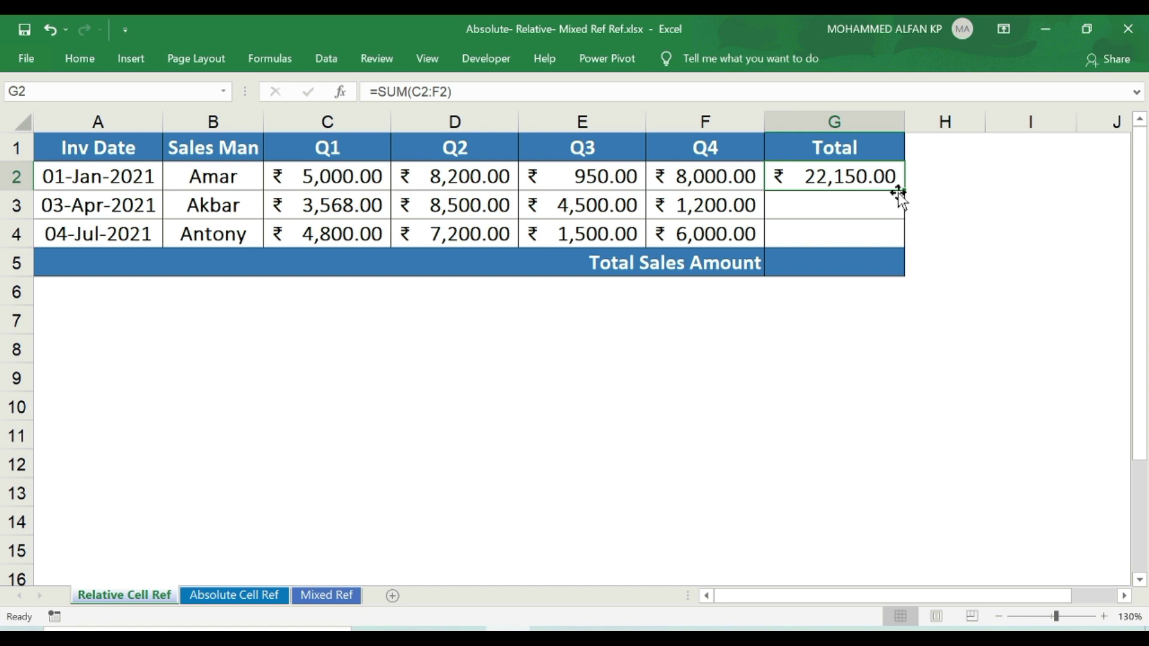
{"action": "left_click_drag", "start_coordinate": [903, 190], "coordinate": [903, 212]}
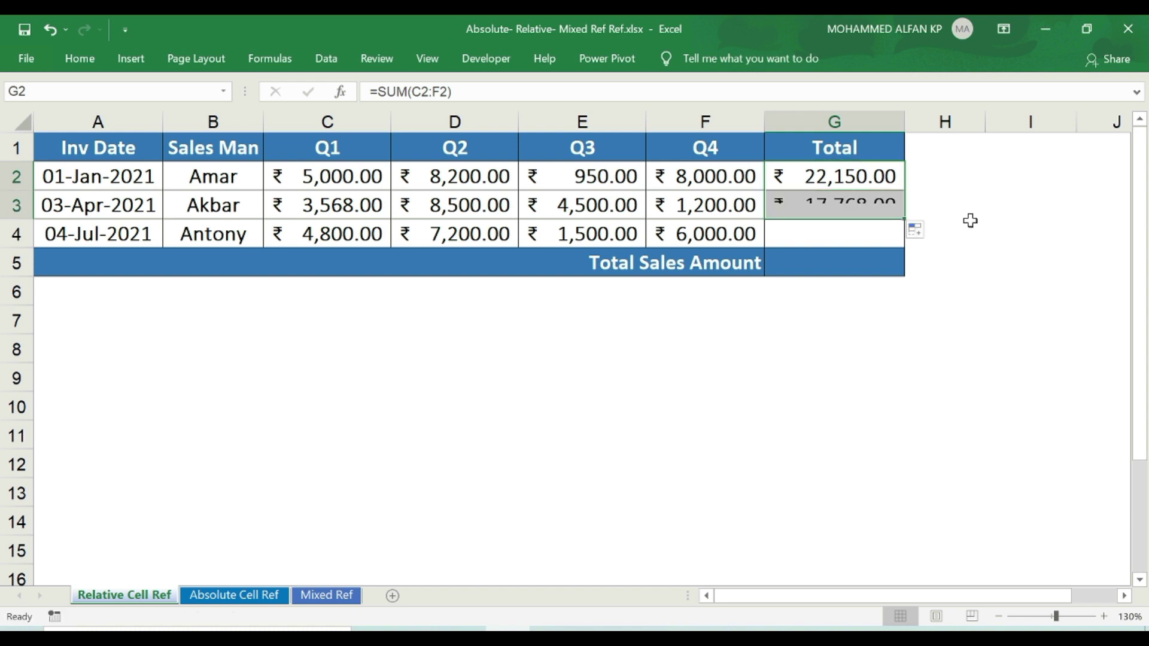
{"action": "left_click", "coordinate": [845, 206]}
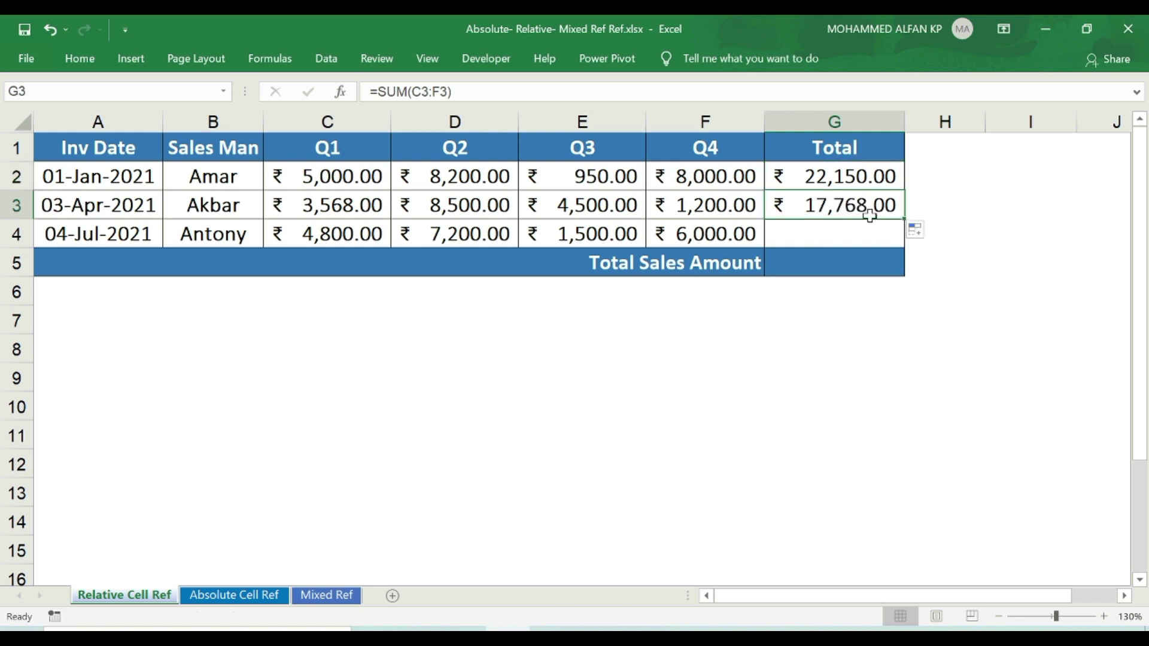
{"action": "left_click", "coordinate": [863, 171]}
{"action": "left_click", "coordinate": [893, 198]}
{"action": "left_click_drag", "start_coordinate": [903, 221], "coordinate": [903, 235]}
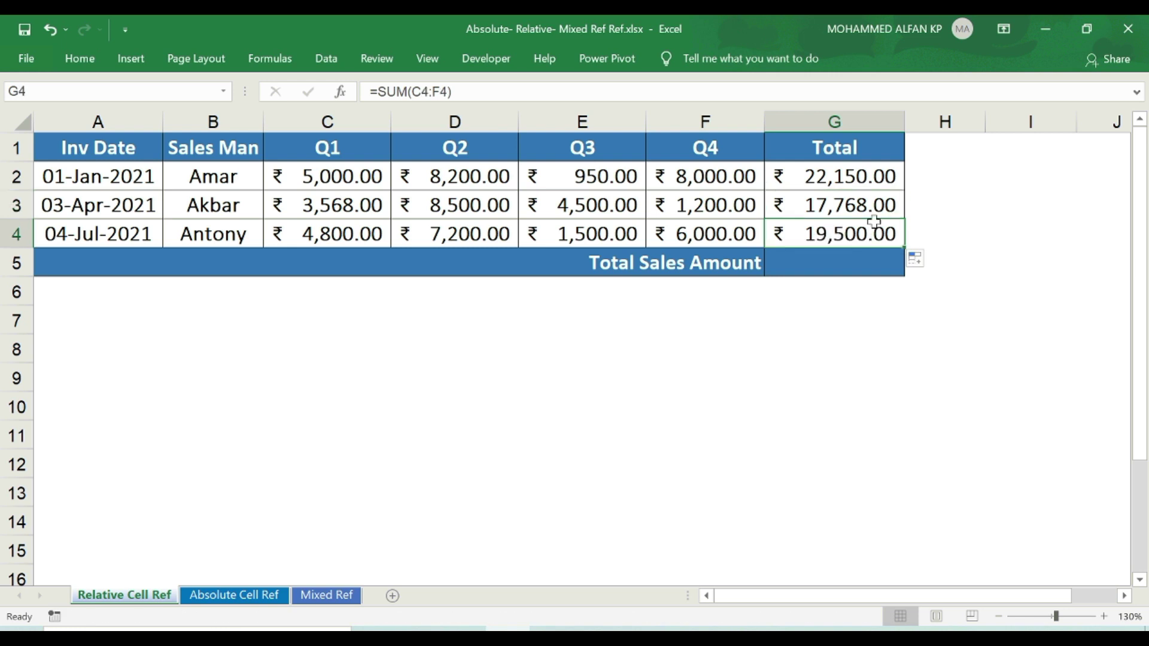
Compare the cell references used by the formulas in G2, G3 and G4 of the Total column.
{"action": "left_click", "coordinate": [854, 176]}
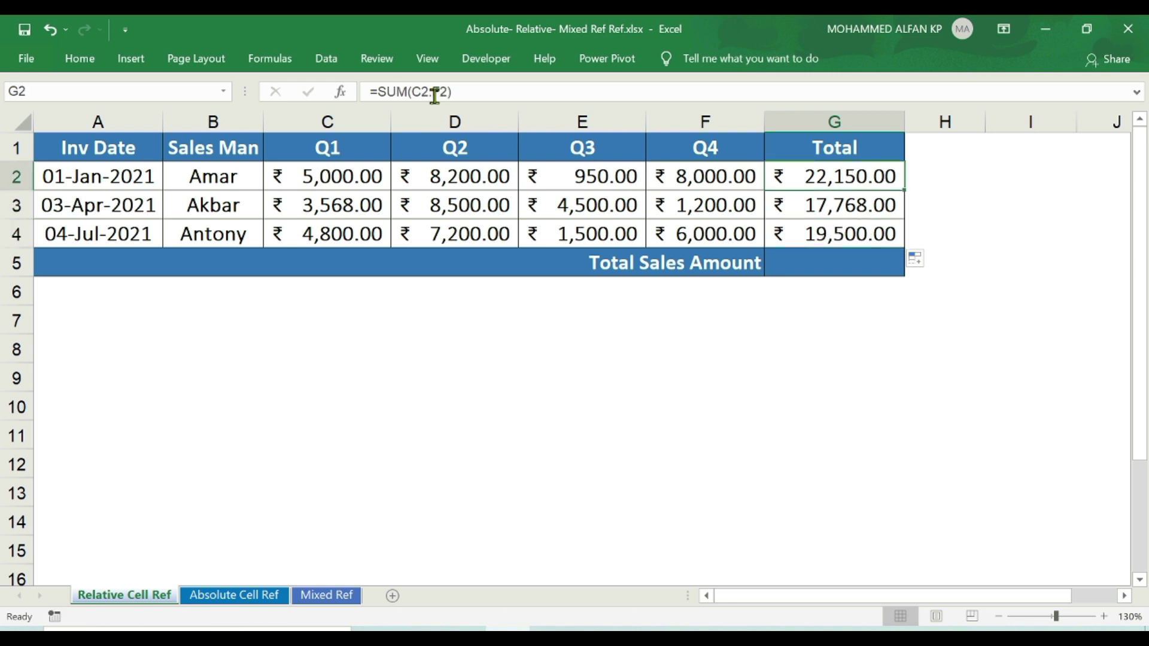
{"action": "key", "text": "Down"}
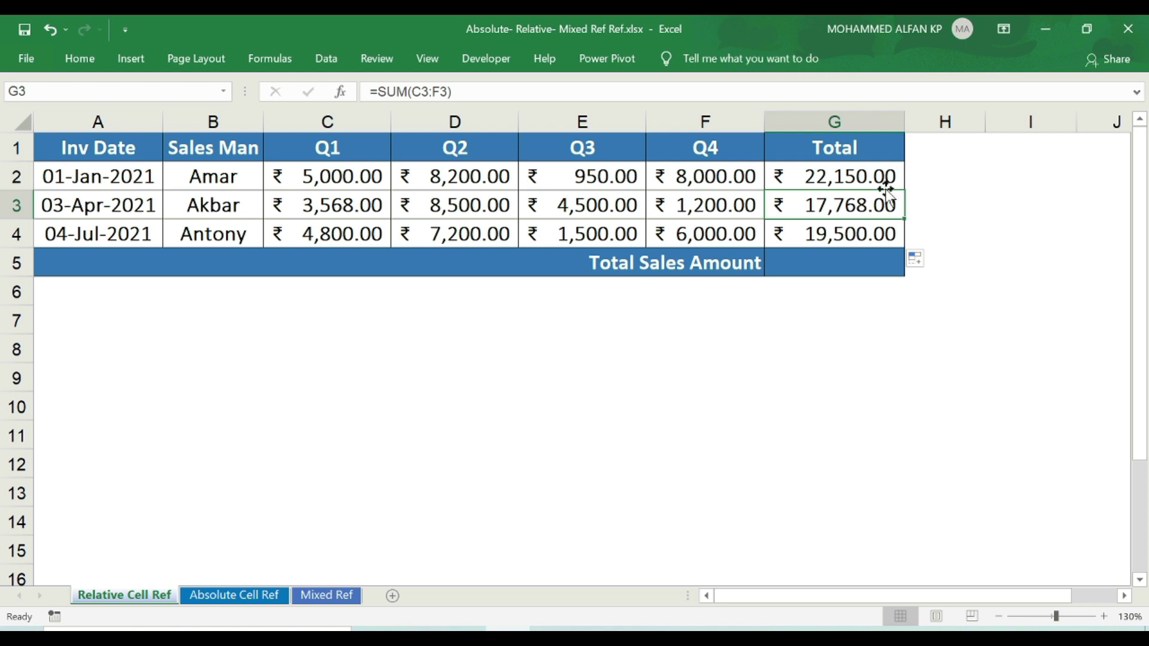
{"action": "left_click", "coordinate": [871, 229]}
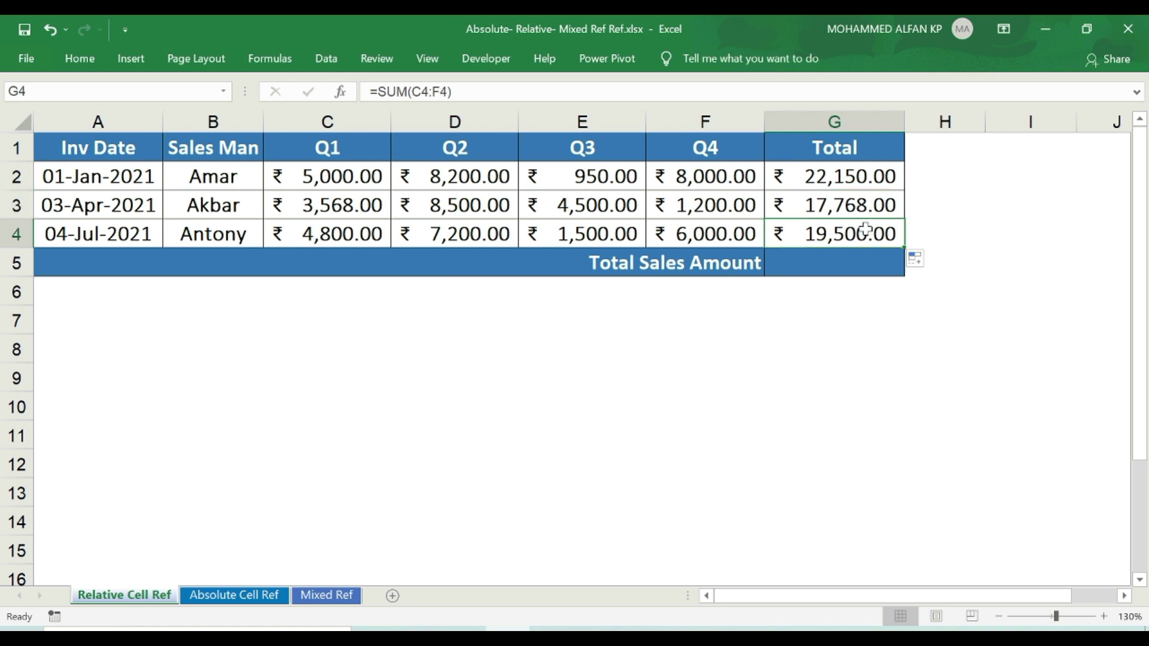
{"action": "left_click_drag", "start_coordinate": [842, 174], "coordinate": [849, 230]}
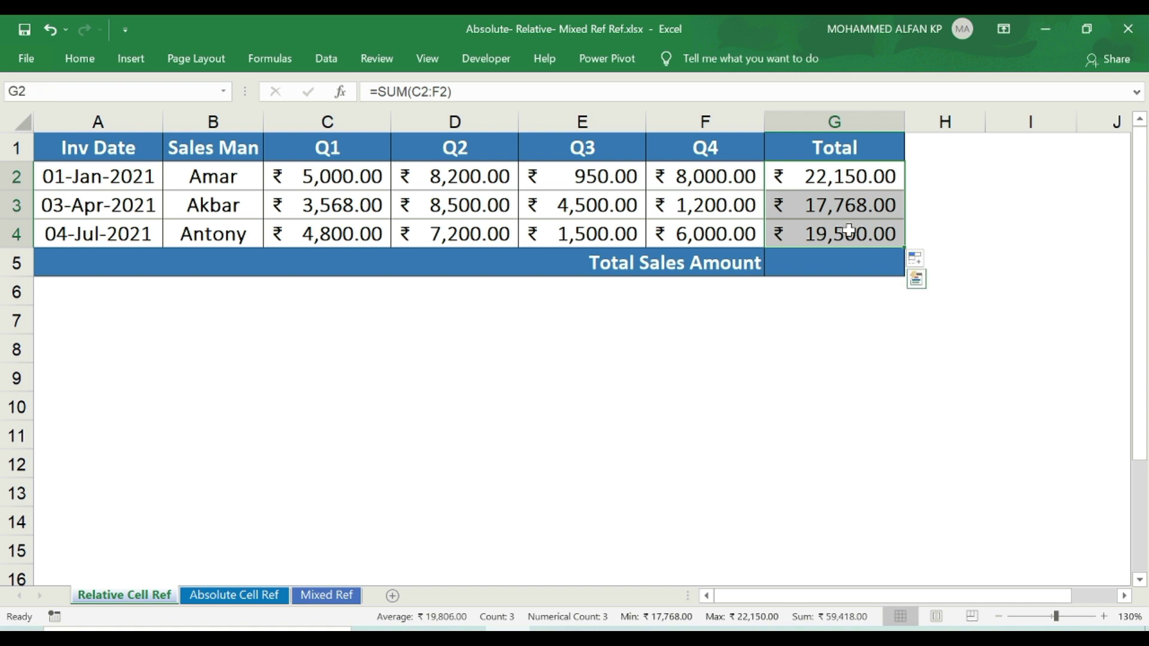
{"action": "left_click", "coordinate": [887, 175]}
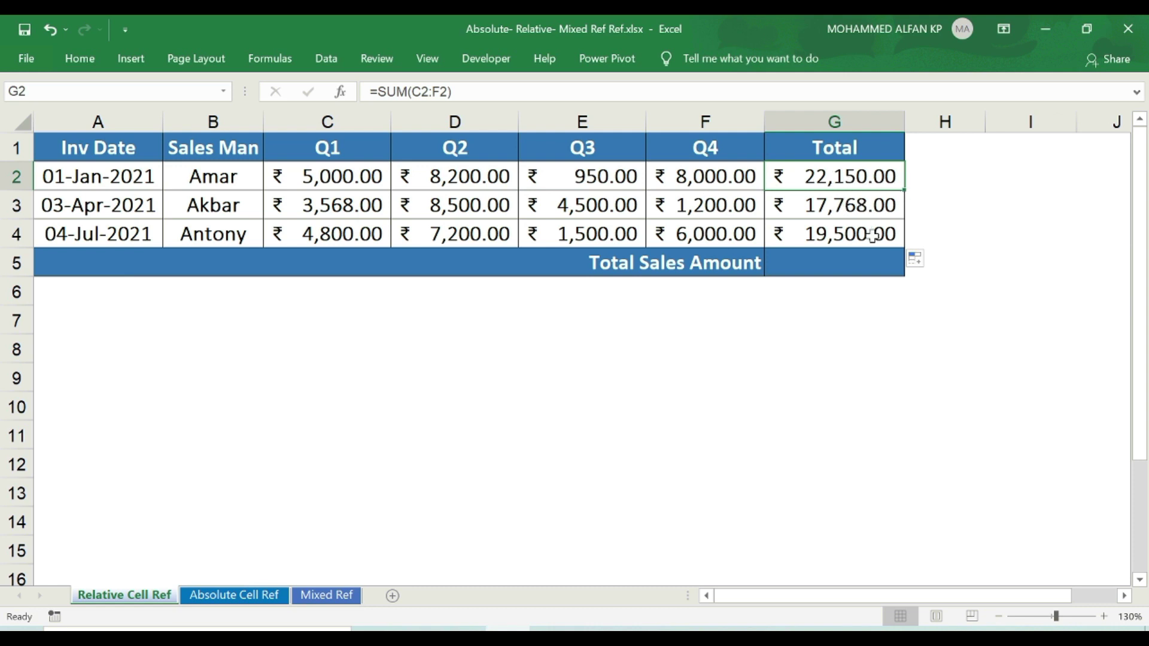
Calculate the Total Sales Amount in G5 by summing G2:G4 with AutoSum.
{"action": "left_click", "coordinate": [853, 265]}
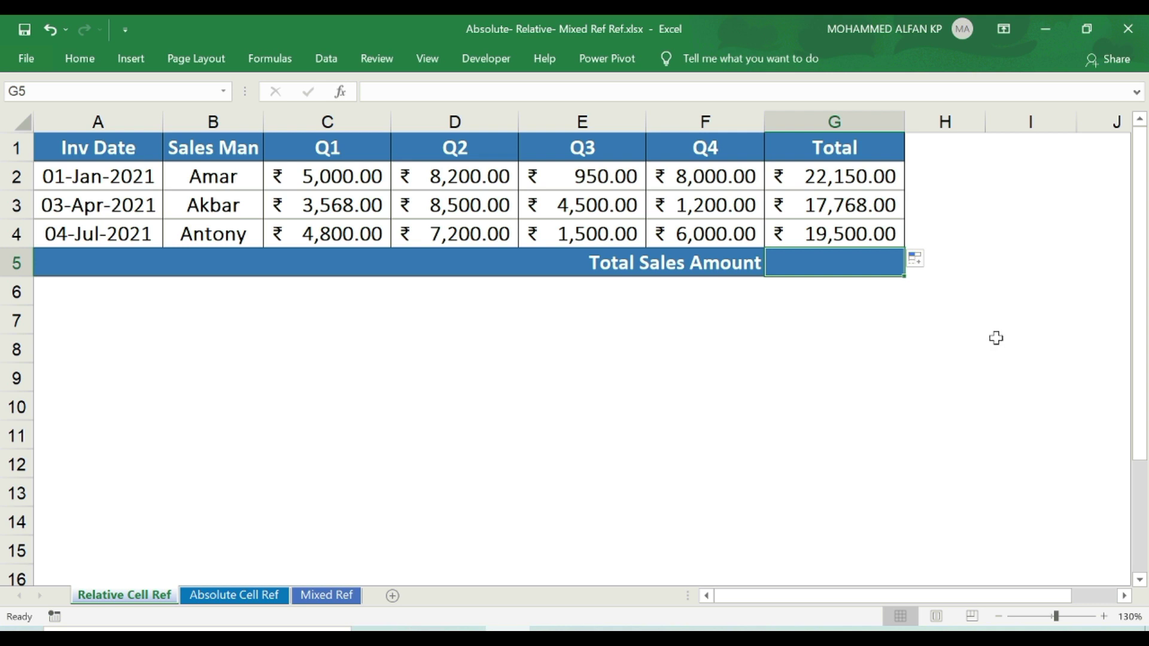
{"action": "key", "text": "alt+equal"}
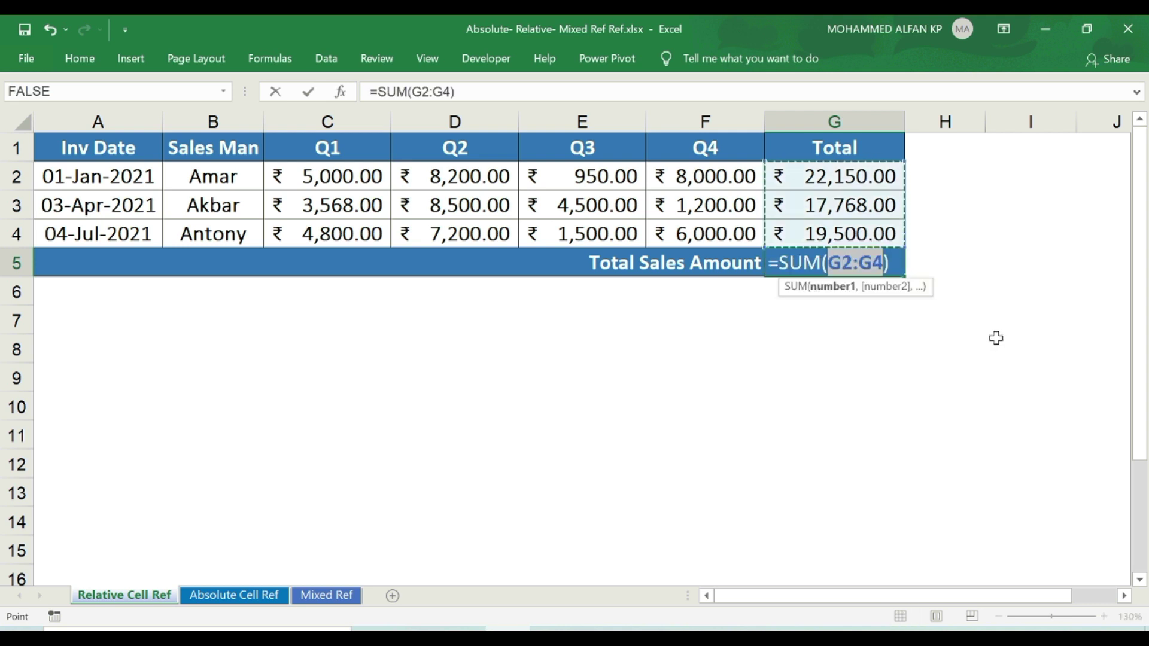
{"action": "key", "text": "Return"}
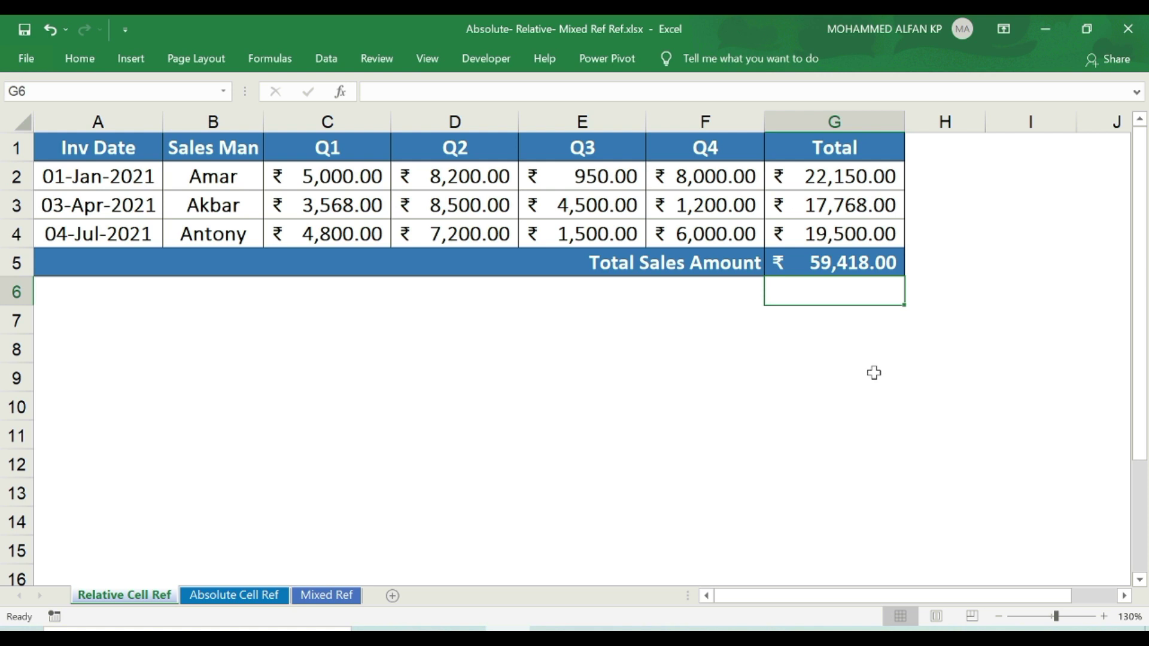
On the Absolute Cell Ref sheet, enter =G2/G5 in the first Sales % cell, H2, and fill it down to H4.
{"action": "left_click", "coordinate": [227, 596]}
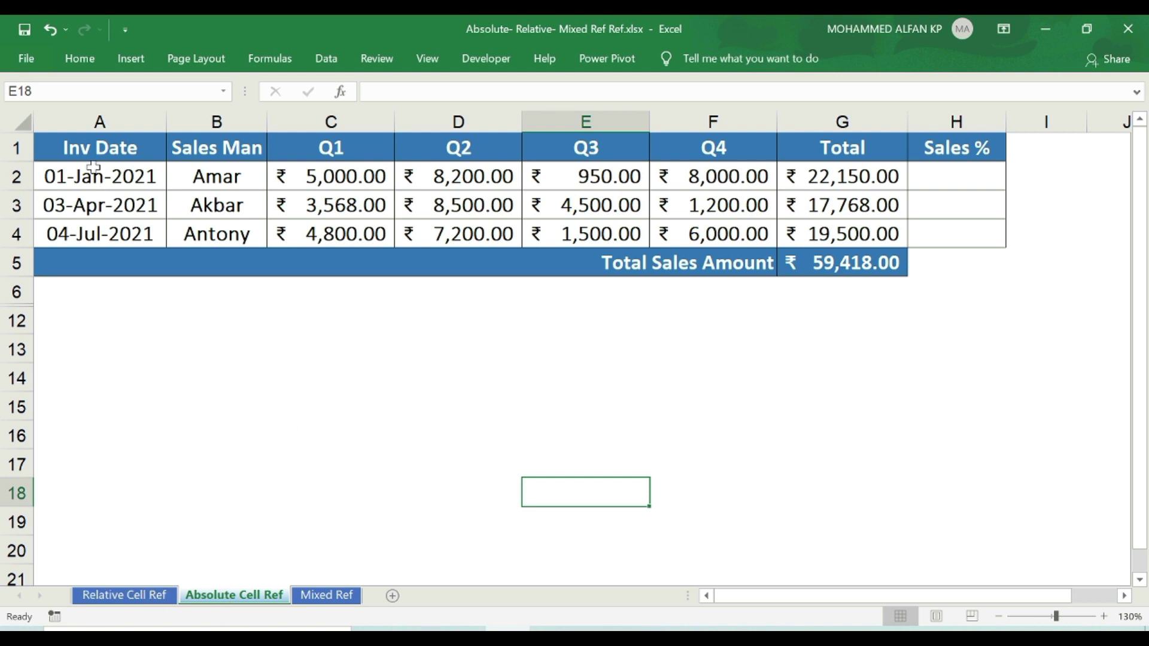
{"action": "left_click_drag", "start_coordinate": [859, 160], "coordinate": [859, 256]}
{"action": "left_click", "coordinate": [976, 173]}
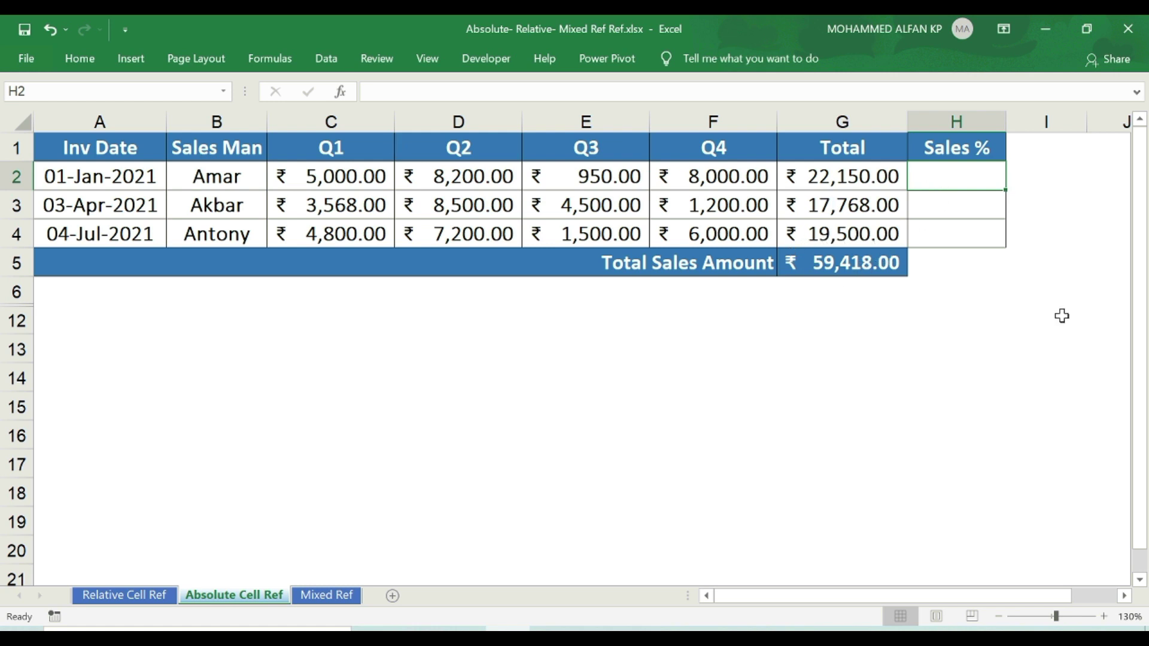
{"action": "type", "text": "="}
{"action": "key", "text": "Left"}
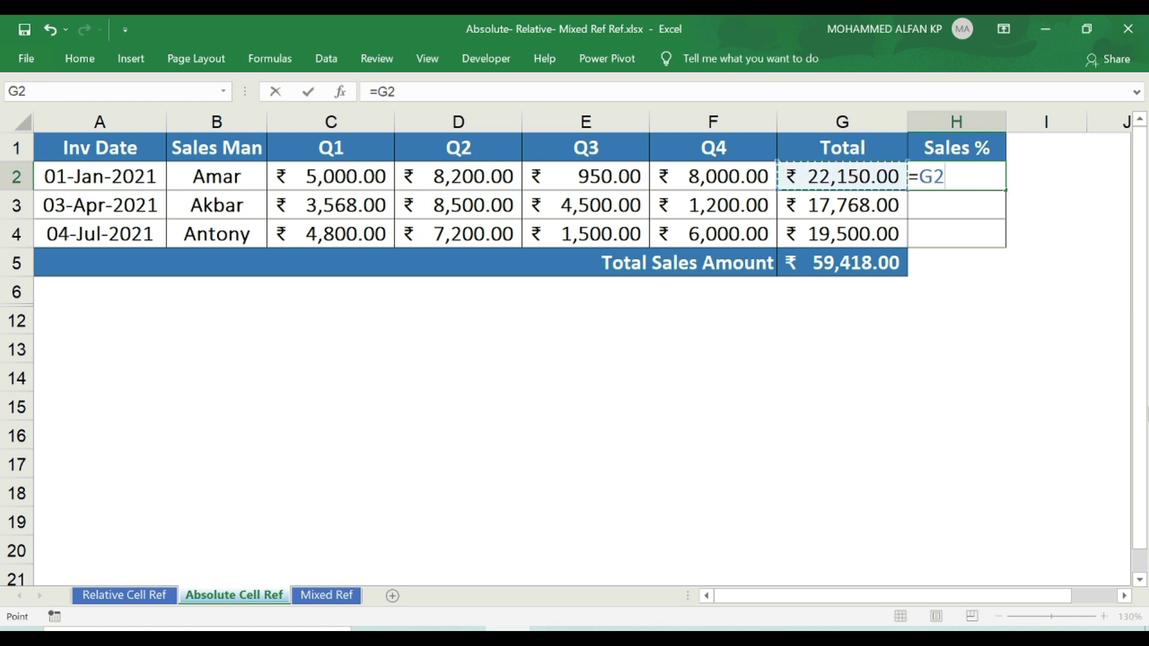
{"action": "type", "text": "/"}
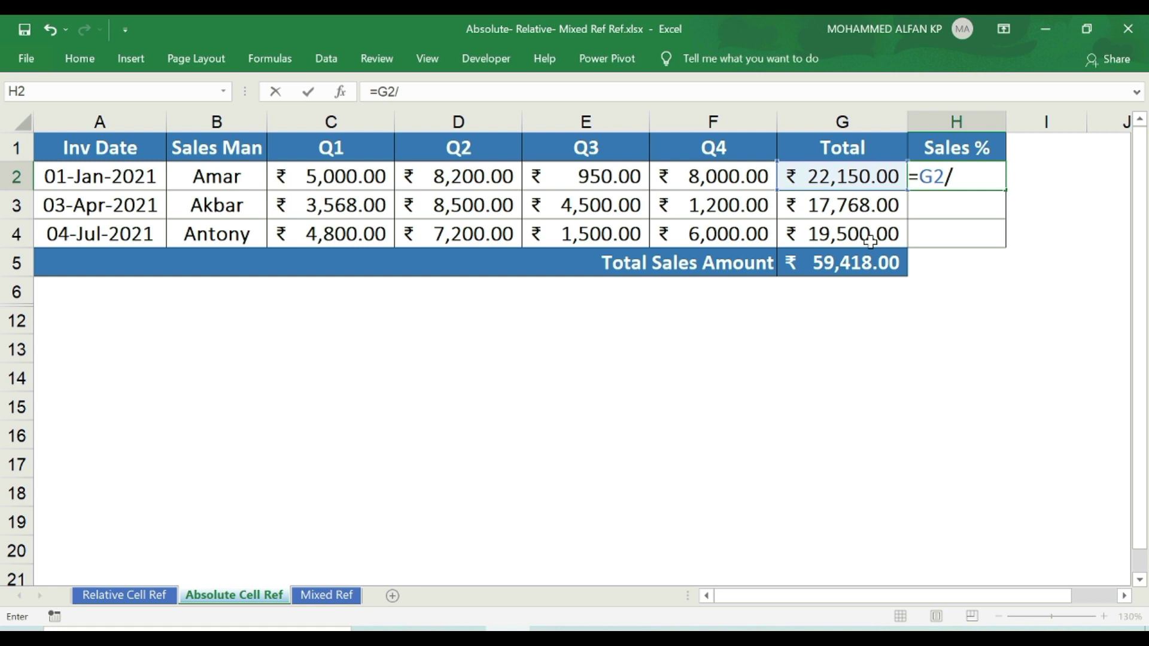
{"action": "left_click", "coordinate": [871, 262]}
{"action": "key", "text": "ctrl+Return"}
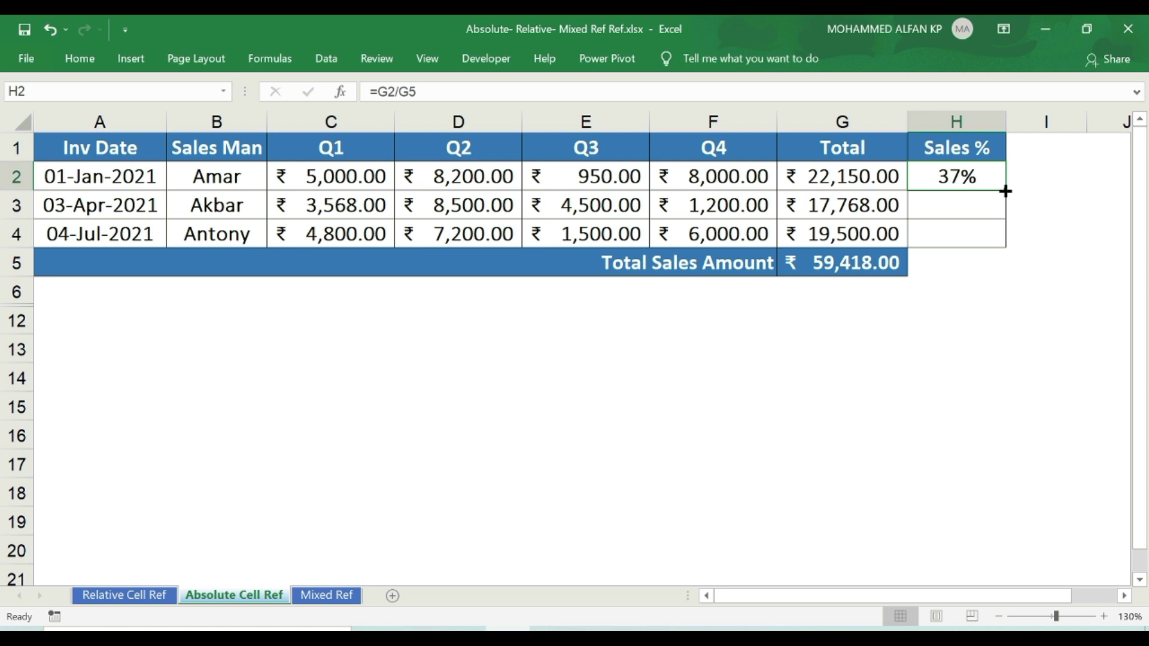
{"action": "left_click_drag", "start_coordinate": [1005, 191], "coordinate": [1008, 213]}
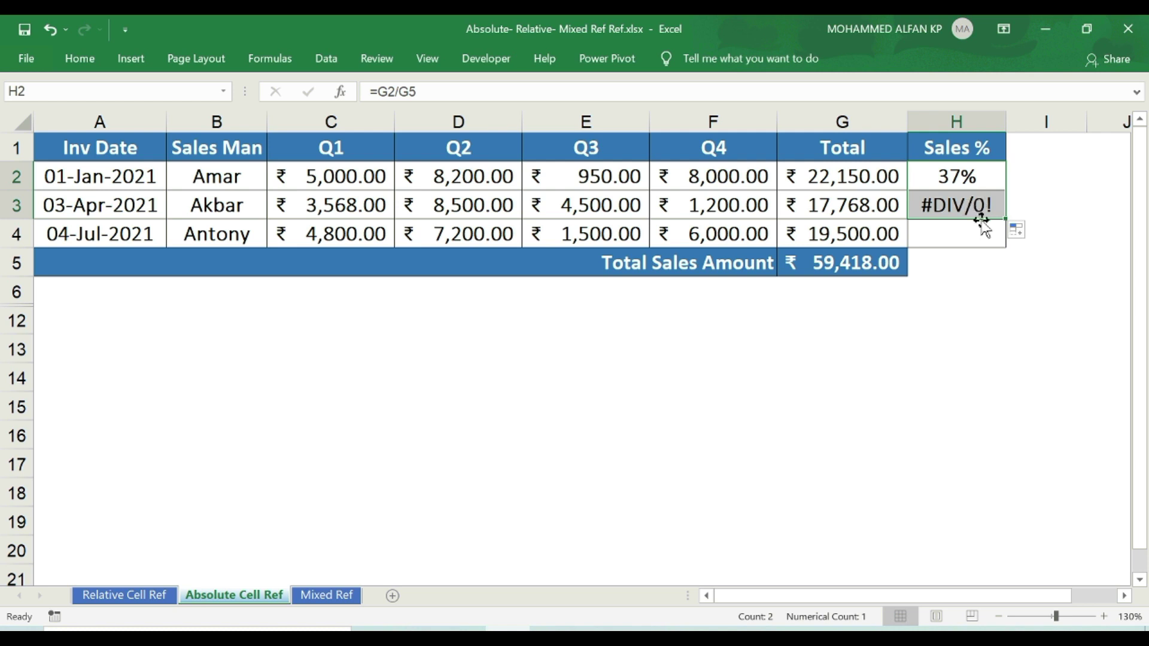
{"action": "left_click_drag", "start_coordinate": [1007, 220], "coordinate": [1007, 245]}
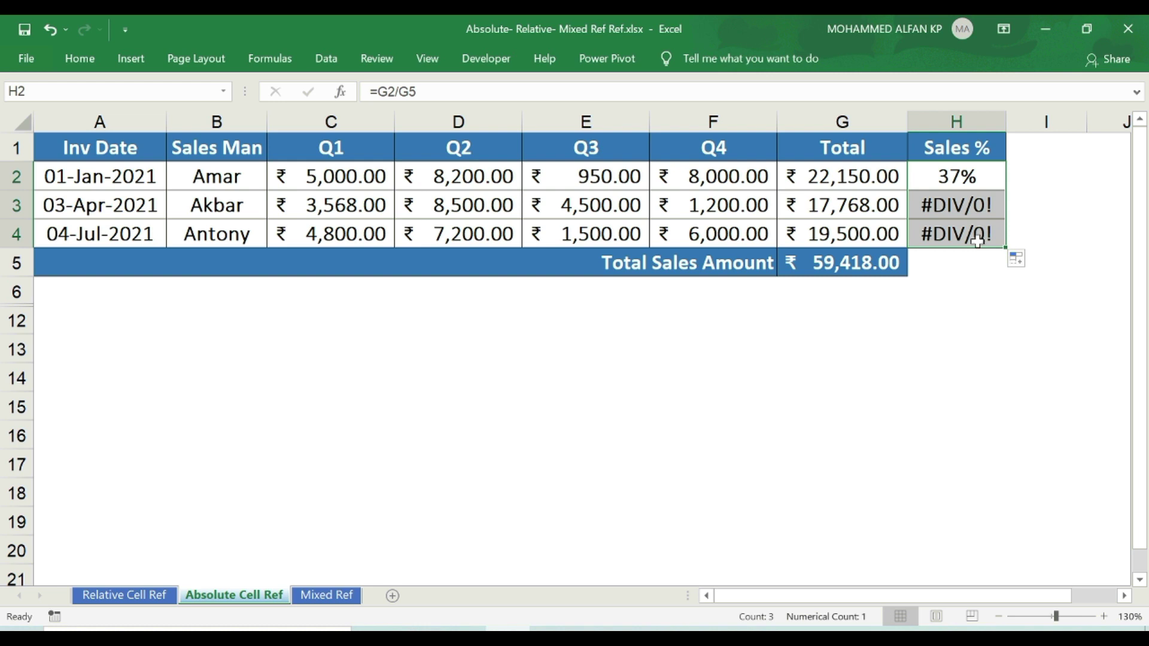
Examine the references in the Sales % formulas of H2 to H4 against the total in G5 and the cell below it.
{"action": "left_click", "coordinate": [973, 175]}
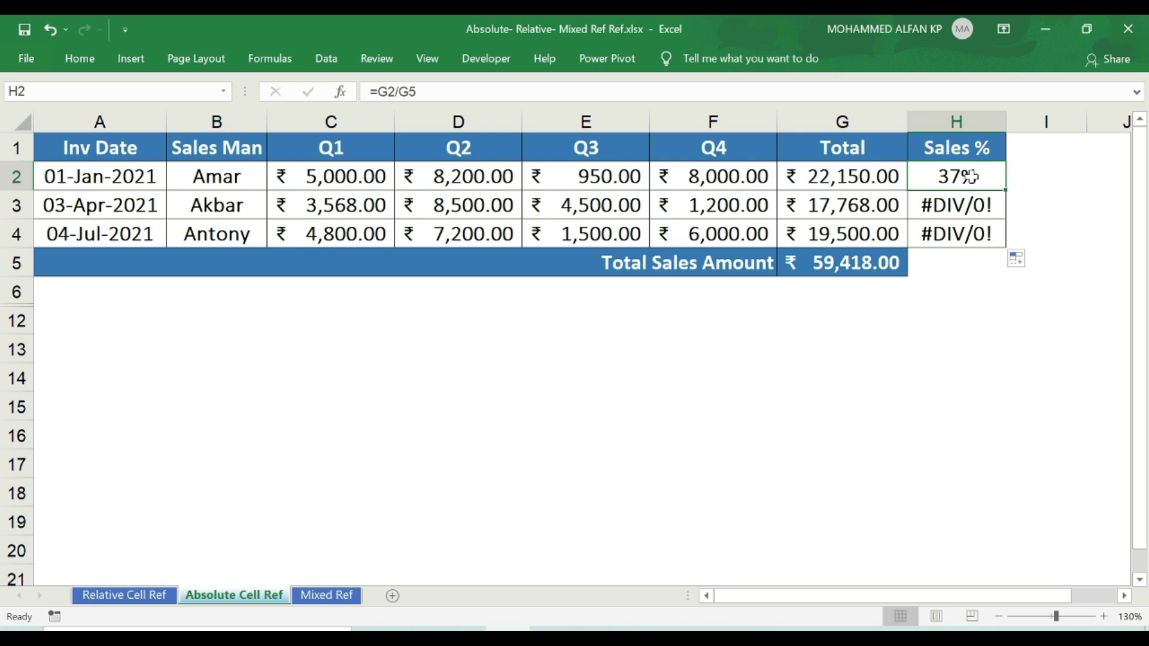
{"action": "left_click", "coordinate": [855, 267]}
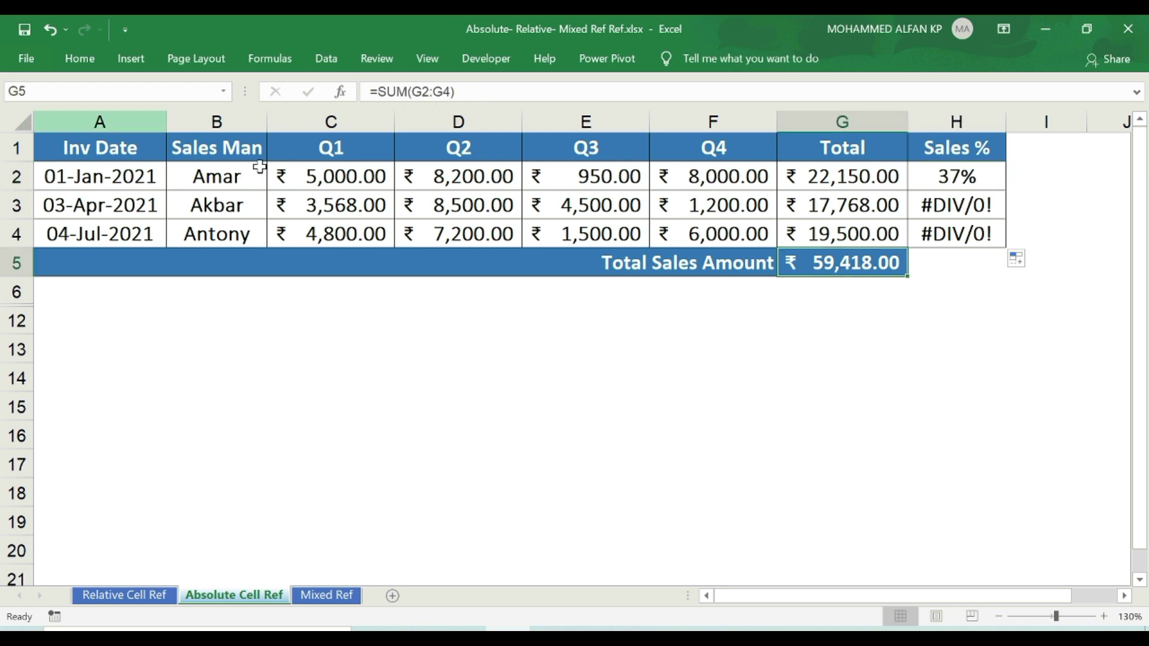
{"action": "left_click", "coordinate": [935, 176]}
{"action": "left_click", "coordinate": [998, 205]}
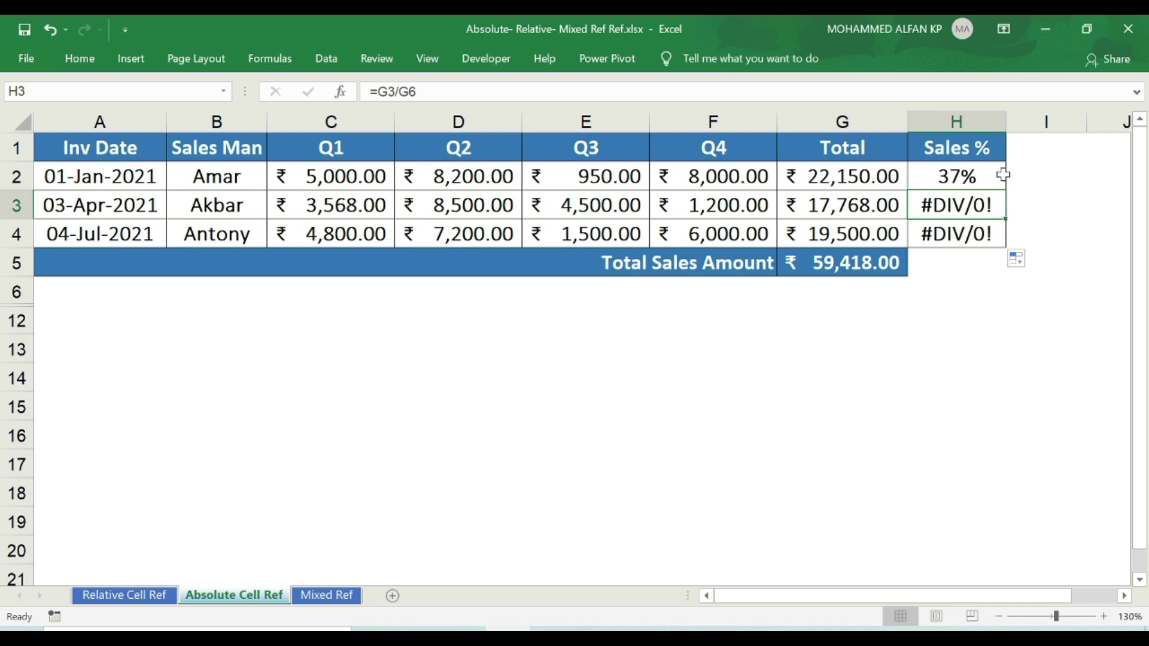
{"action": "key", "text": "Up"}
{"action": "key", "text": "Down"}
{"action": "left_click", "coordinate": [868, 293]}
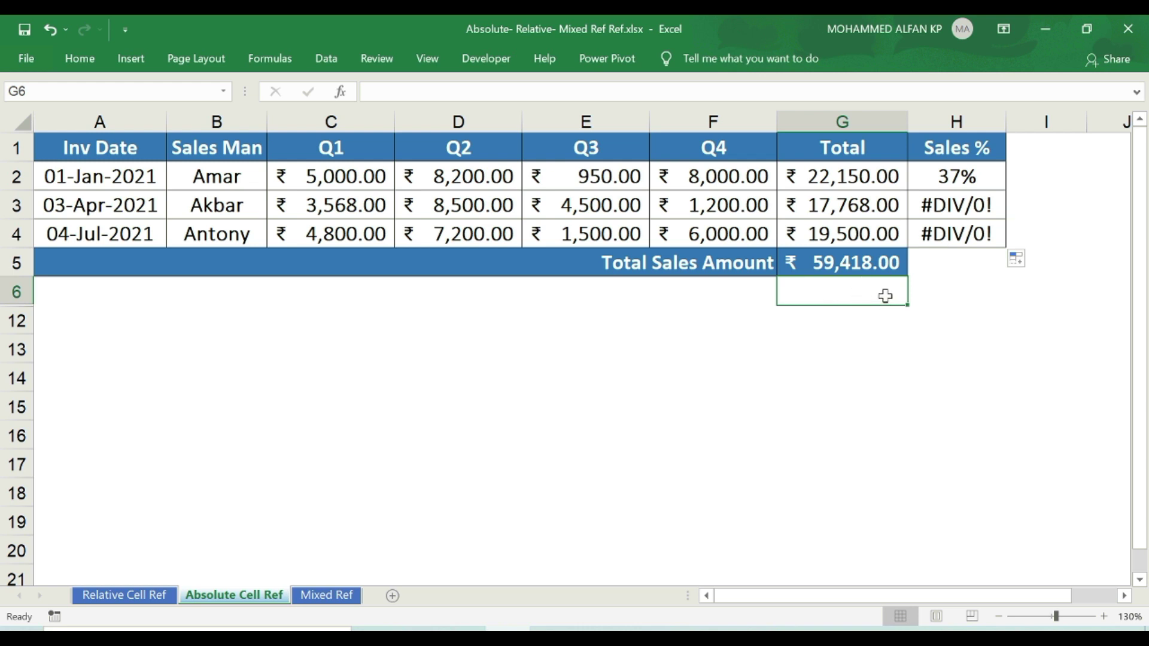
{"action": "left_click", "coordinate": [865, 266]}
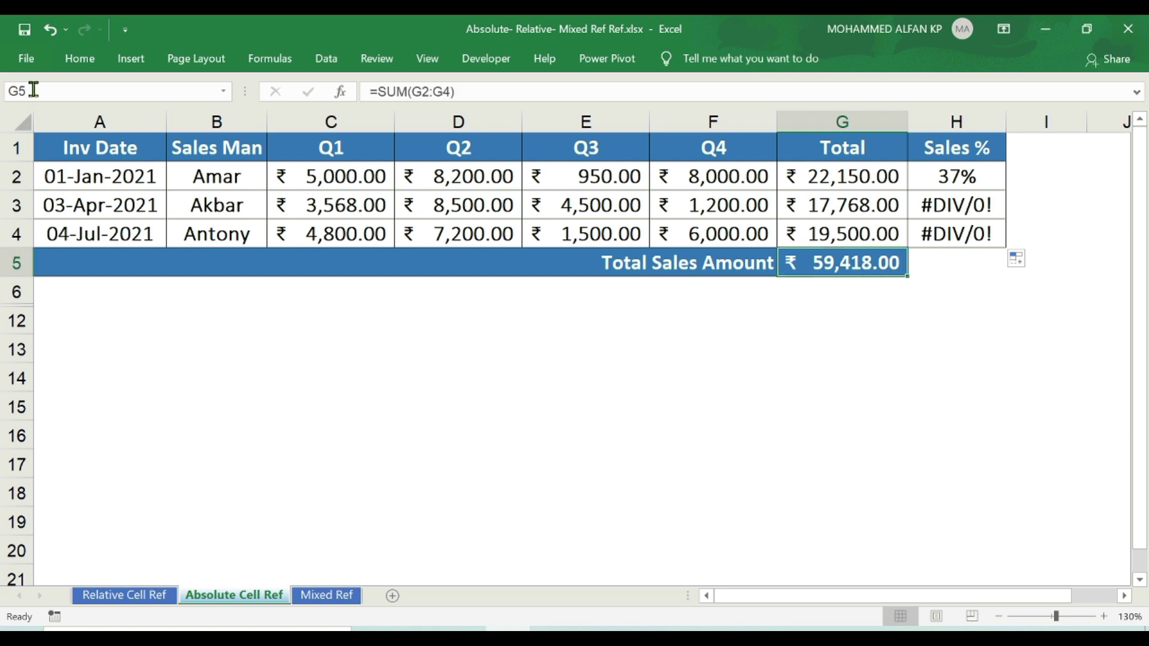
{"action": "left_click", "coordinate": [981, 239]}
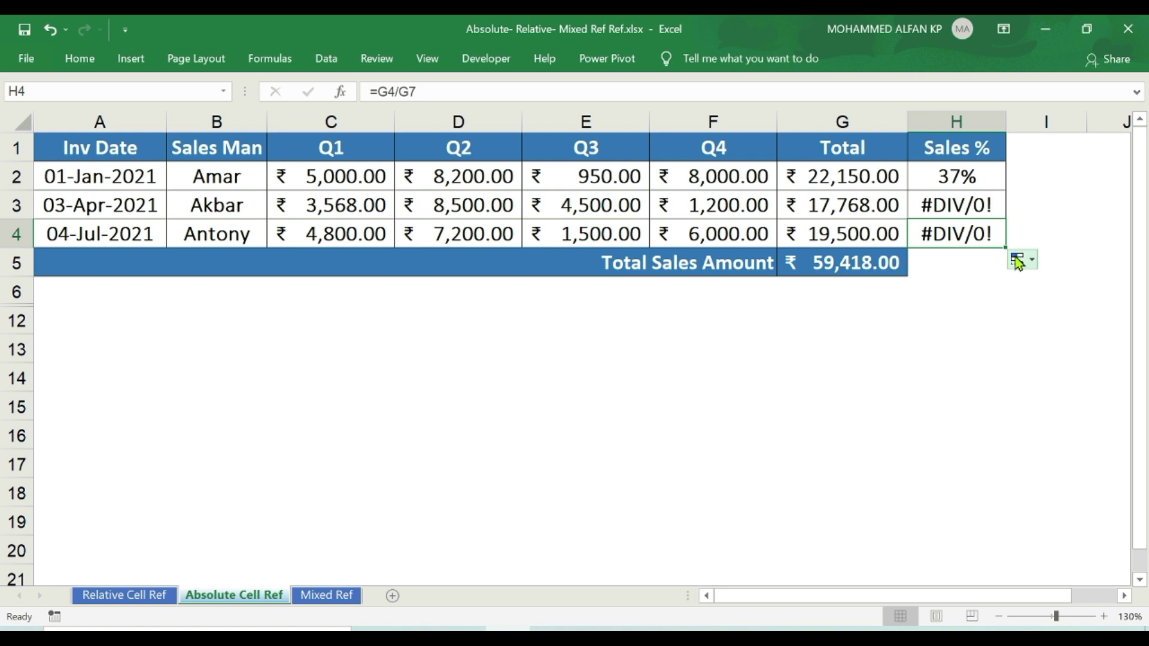
Trace the cells used by the Sales % formulas in H4, H3 and H2, from G4 to the blank cells below G5.
{"action": "left_click", "coordinate": [877, 233]}
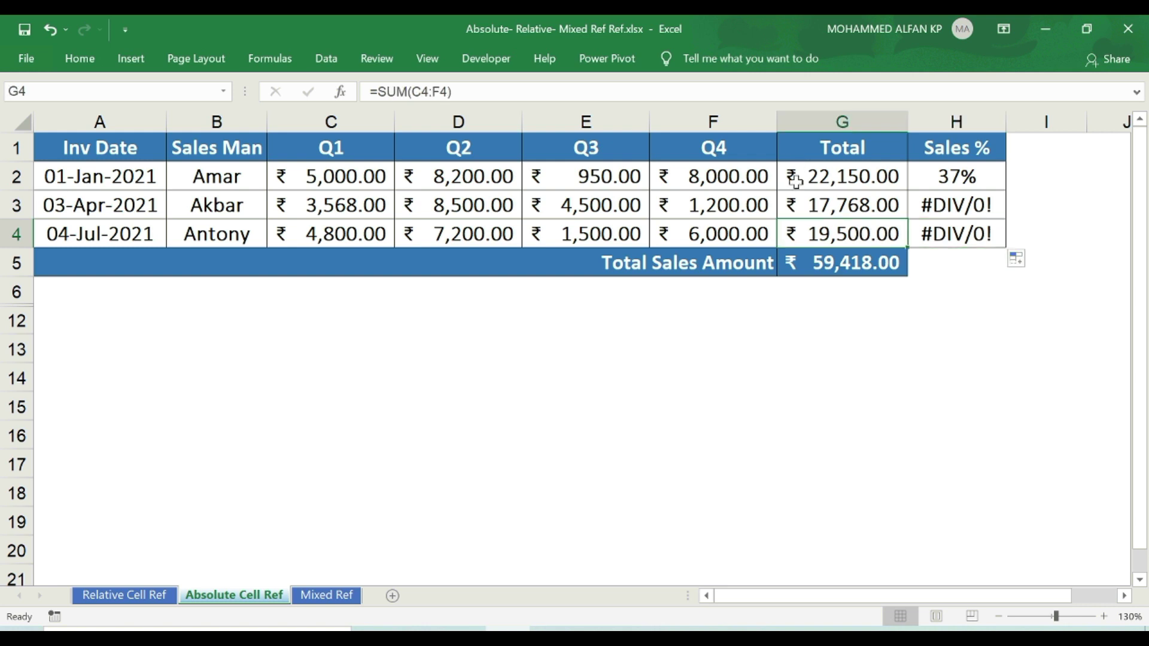
{"action": "left_click", "coordinate": [927, 229]}
{"action": "left_click", "coordinate": [859, 291]}
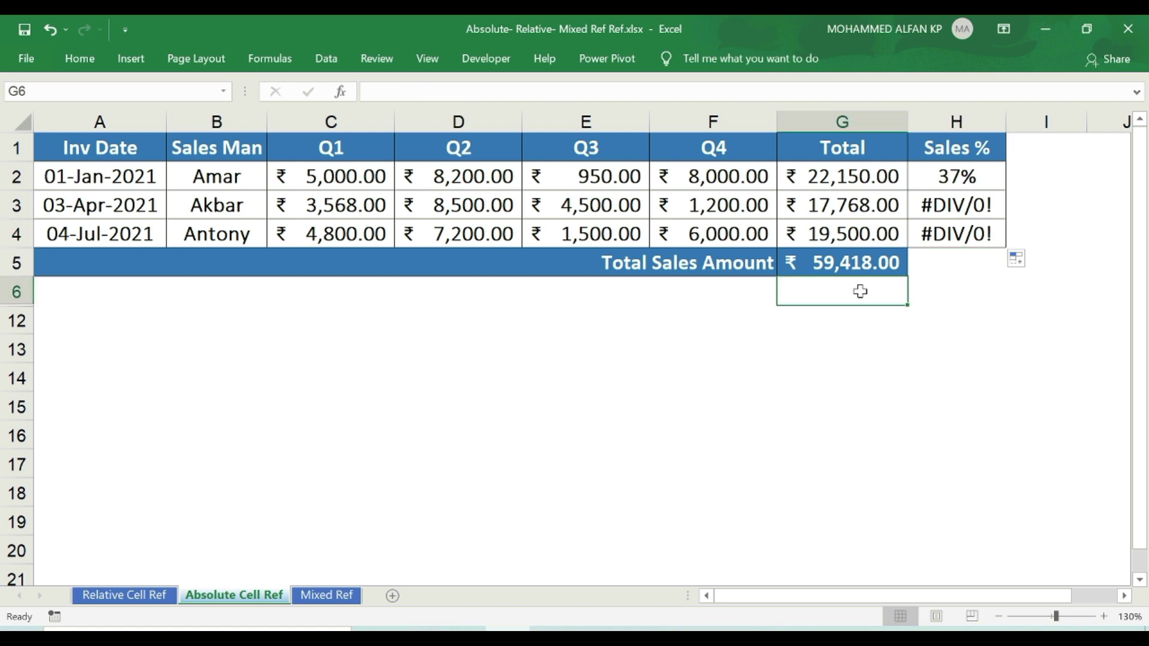
{"action": "key", "text": "Down"}
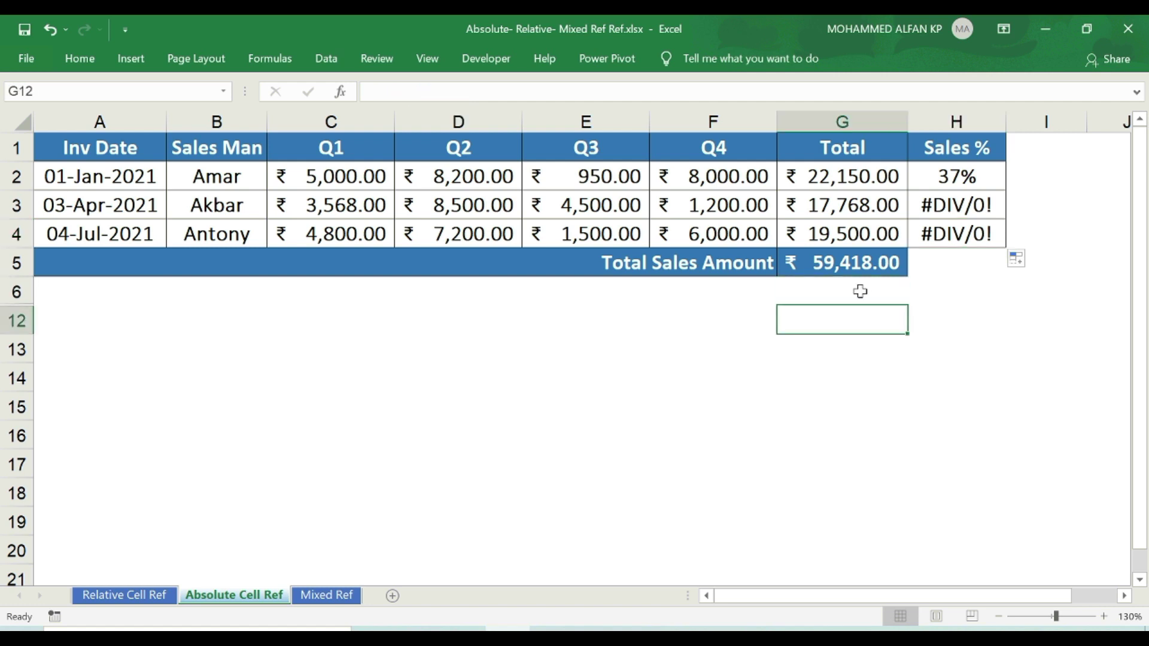
{"action": "left_click", "coordinate": [850, 258]}
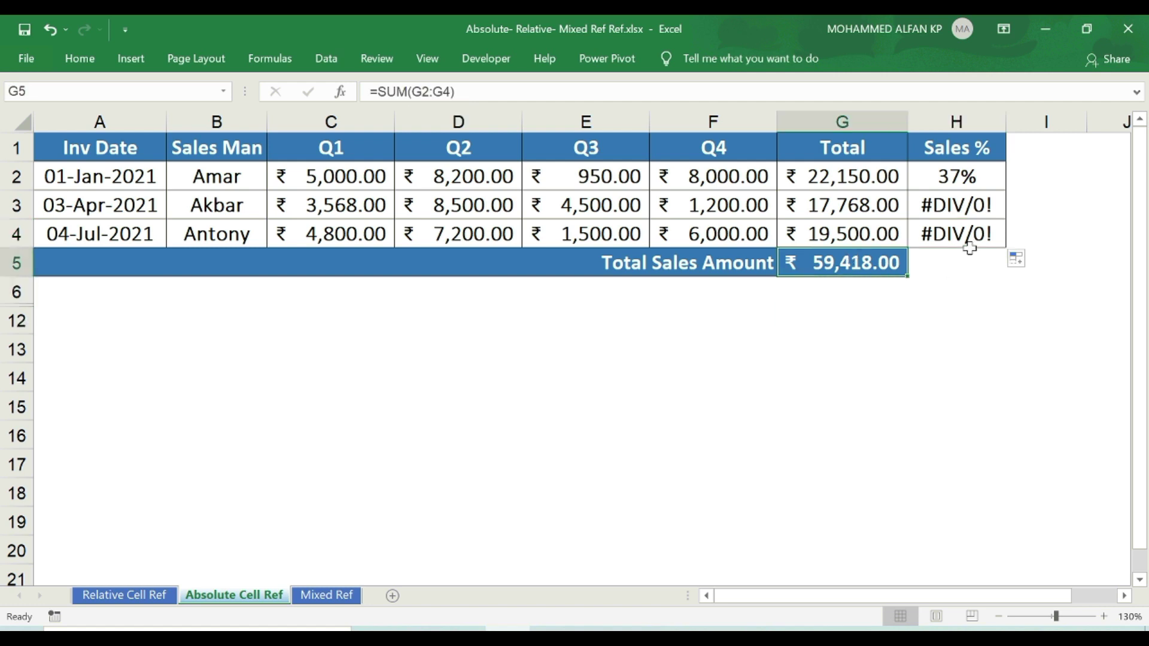
{"action": "left_click_drag", "start_coordinate": [851, 262], "coordinate": [851, 317]}
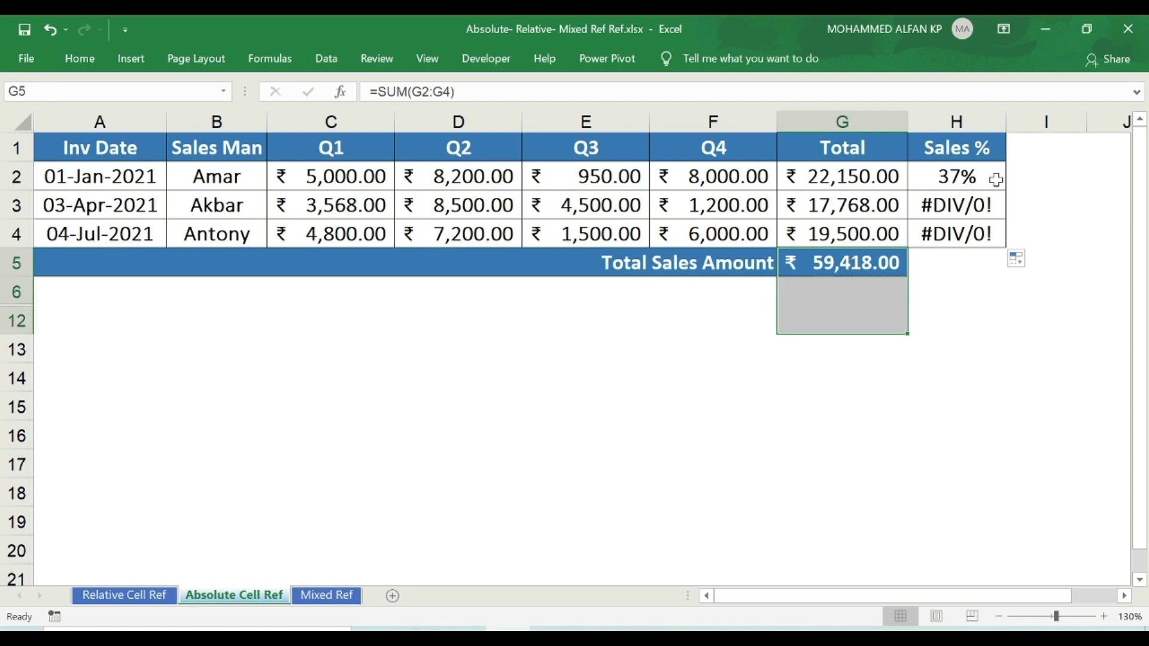
{"action": "left_click", "coordinate": [956, 204]}
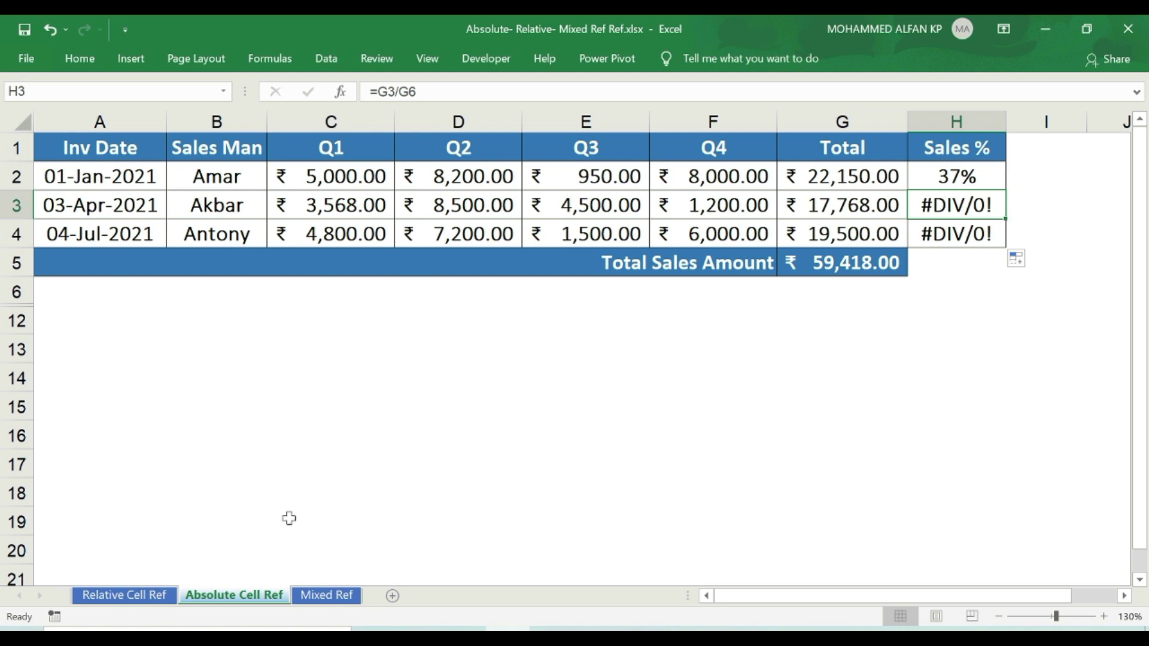
{"action": "left_click", "coordinate": [988, 188]}
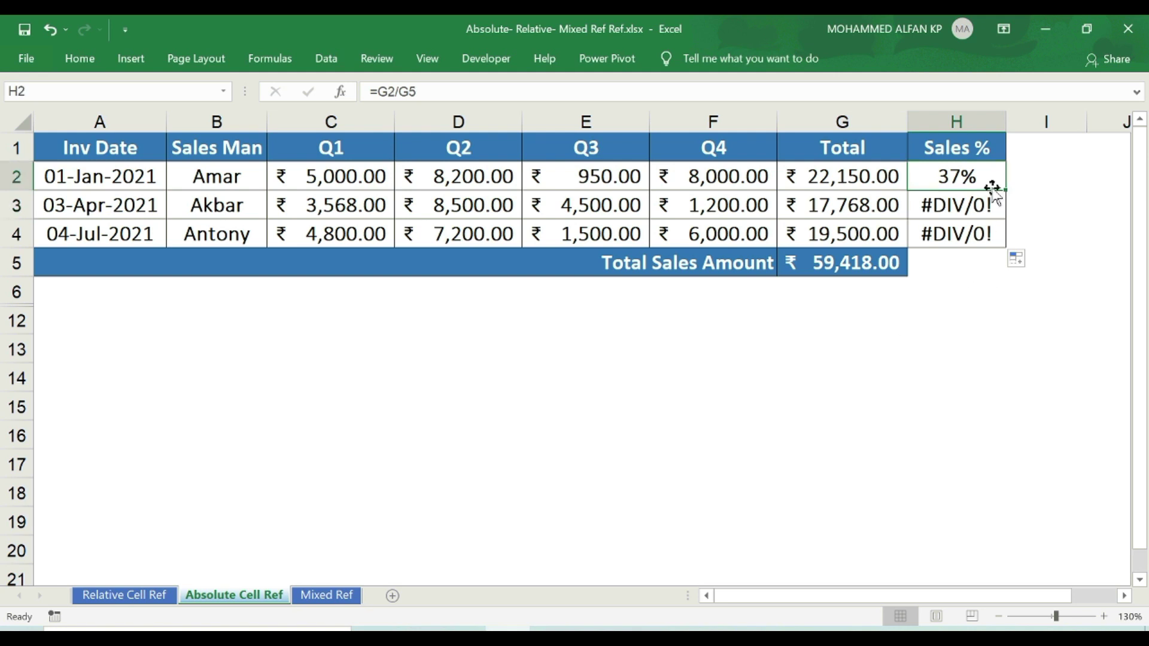
Refill the Sales % formula from H2 to H4 and compare the numerator cells G2:G4 with the divisor cells from G5 down.
{"action": "left_click_drag", "start_coordinate": [1007, 191], "coordinate": [1007, 247]}
{"action": "left_click_drag", "start_coordinate": [849, 174], "coordinate": [847, 222]}
{"action": "left_click_drag", "start_coordinate": [847, 263], "coordinate": [843, 317]}
{"action": "left_click_drag", "start_coordinate": [846, 179], "coordinate": [846, 233]}
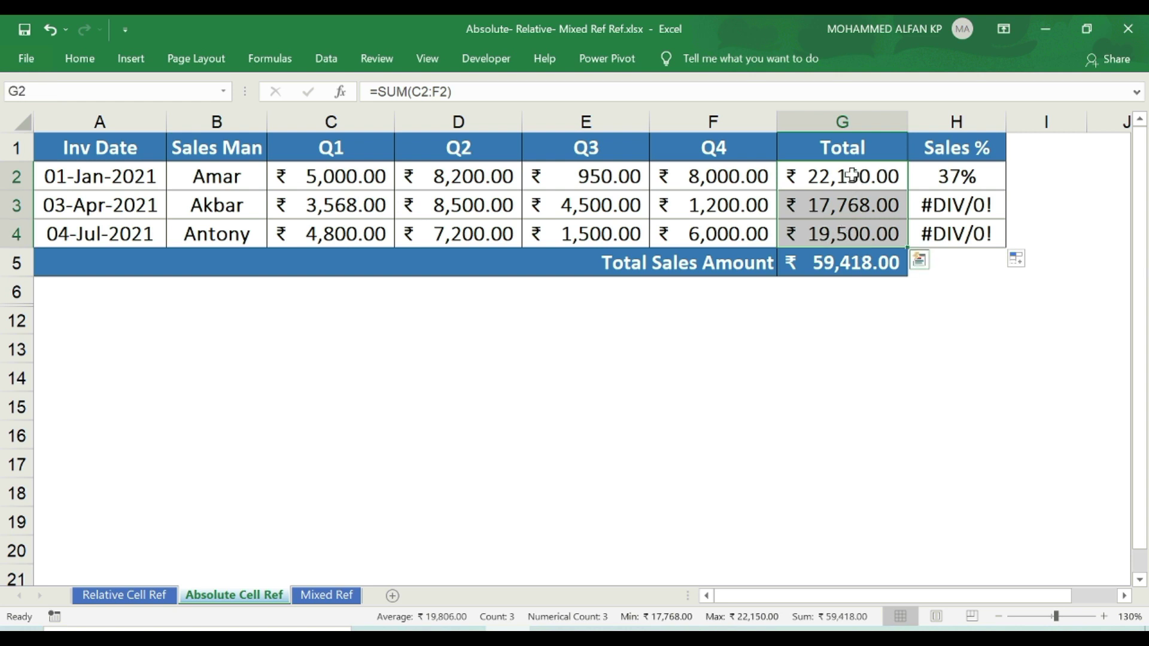
{"action": "left_click", "coordinate": [852, 179]}
{"action": "double_click", "coordinate": [850, 176]}
{"action": "key", "text": "Escape"}
Examine how the divisor shifts from G5 to the blank cells below it, checking the H3 formula against the totals in G2:G4.
{"action": "left_click_drag", "start_coordinate": [810, 182], "coordinate": [852, 319]}
{"action": "left_click", "coordinate": [849, 263]}
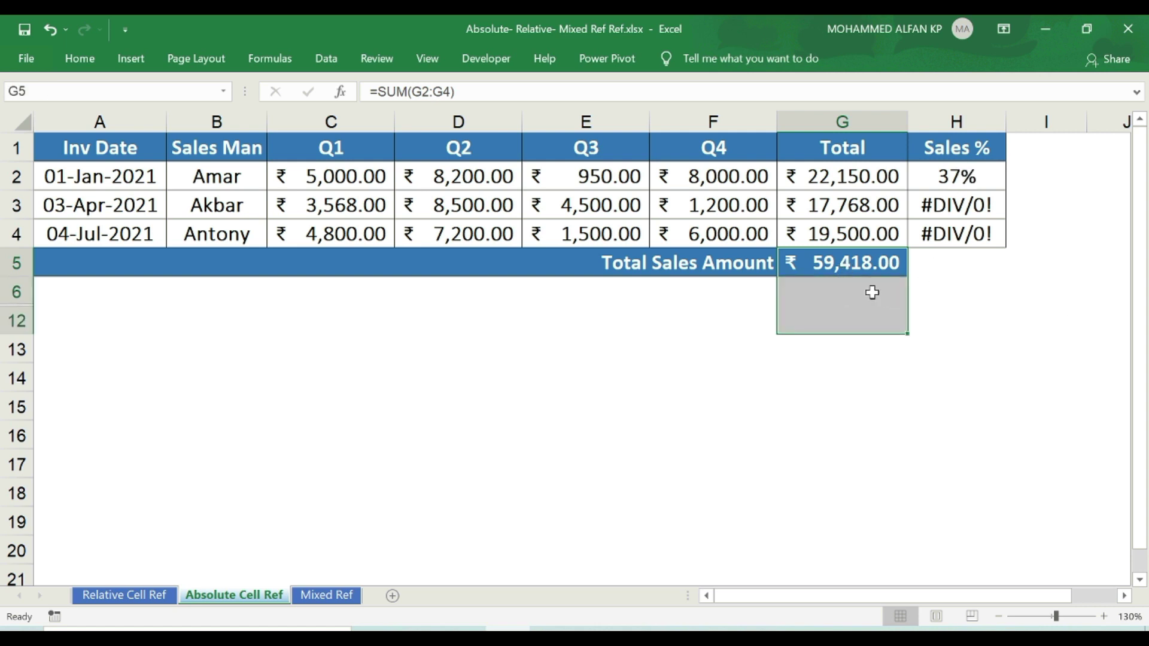
{"action": "left_click", "coordinate": [872, 293]}
{"action": "left_click", "coordinate": [864, 321]}
{"action": "left_click", "coordinate": [973, 207]}
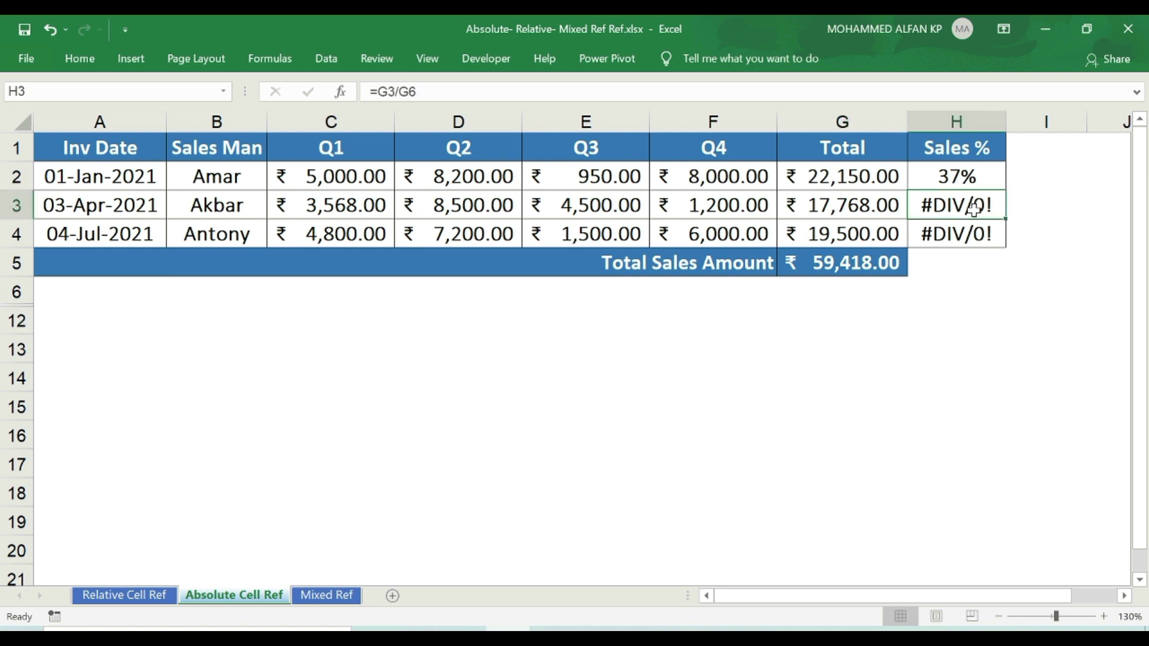
{"action": "key", "text": "Left"}
{"action": "key", "text": "Down"}
{"action": "key", "text": "Down"}
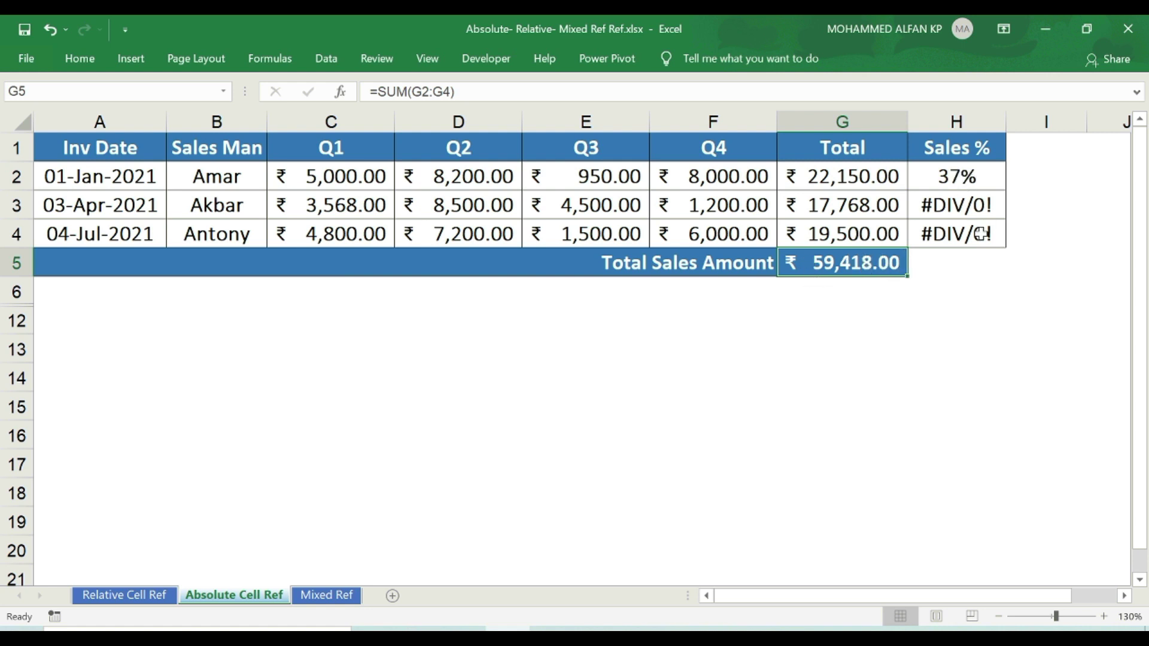
{"action": "left_click_drag", "start_coordinate": [900, 269], "coordinate": [889, 325]}
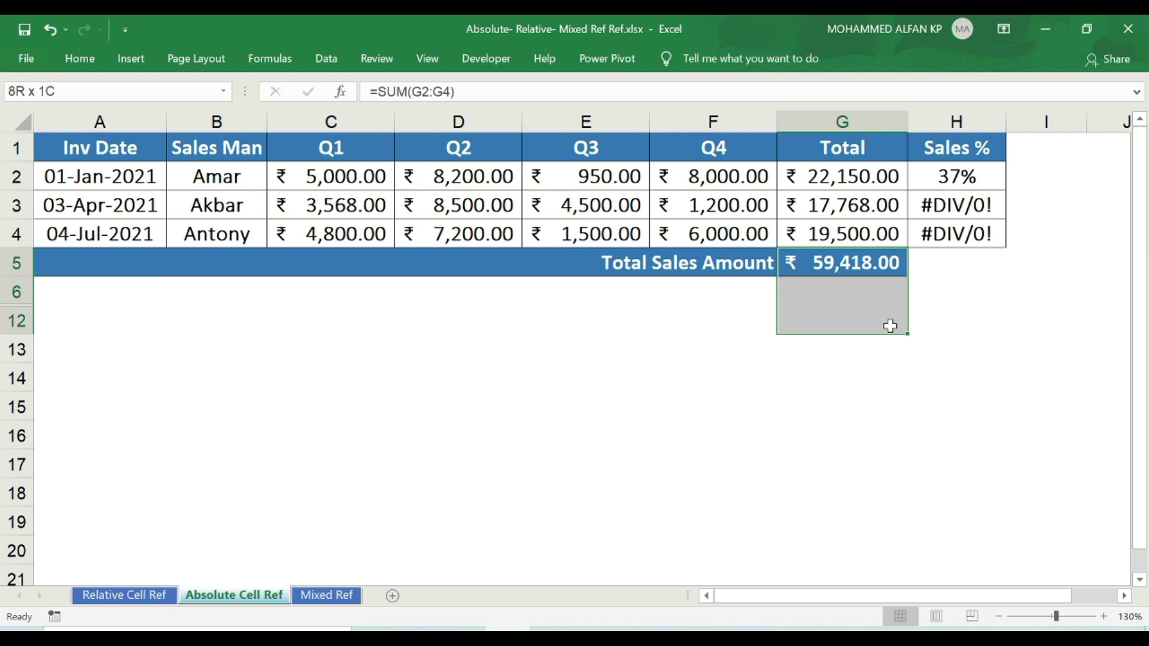
{"action": "left_click_drag", "start_coordinate": [862, 177], "coordinate": [860, 228]}
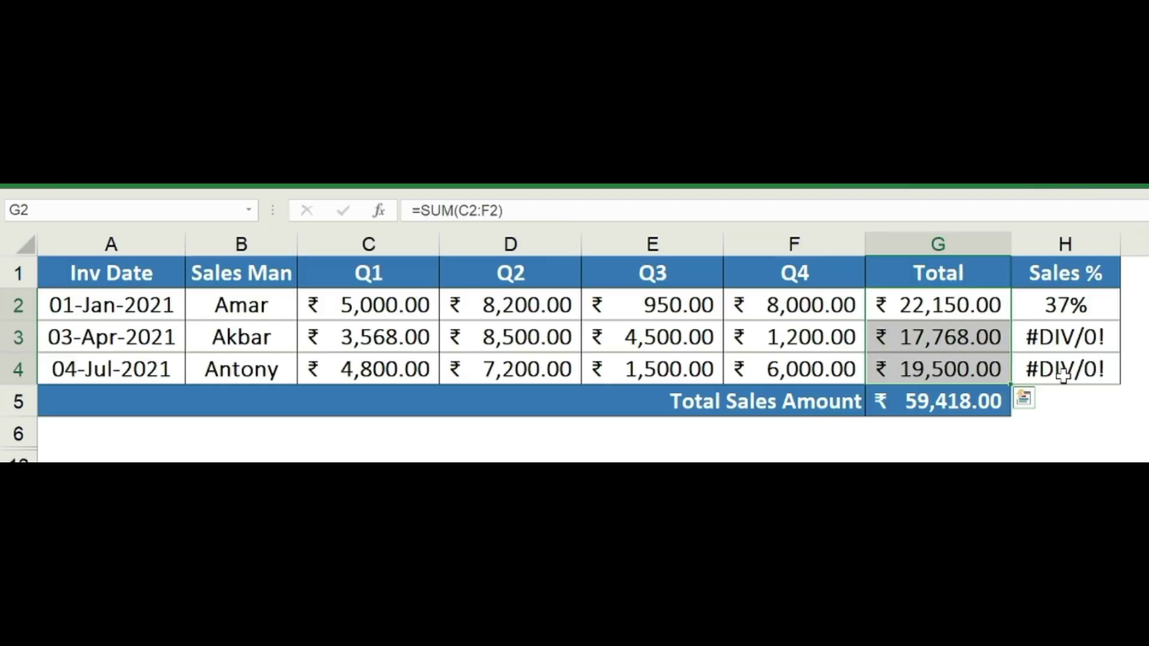
Make the G5 reference in the H2 formula absolute so that it reads =G2/$G$5.
{"action": "left_click", "coordinate": [981, 178]}
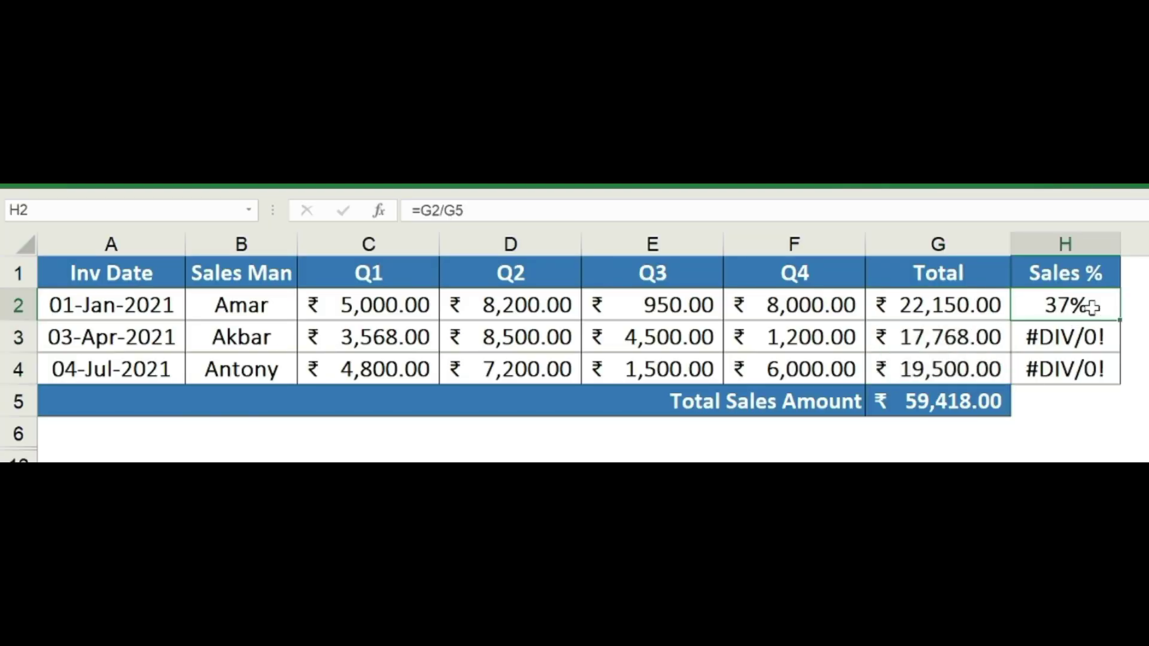
{"action": "double_click", "coordinate": [450, 210]}
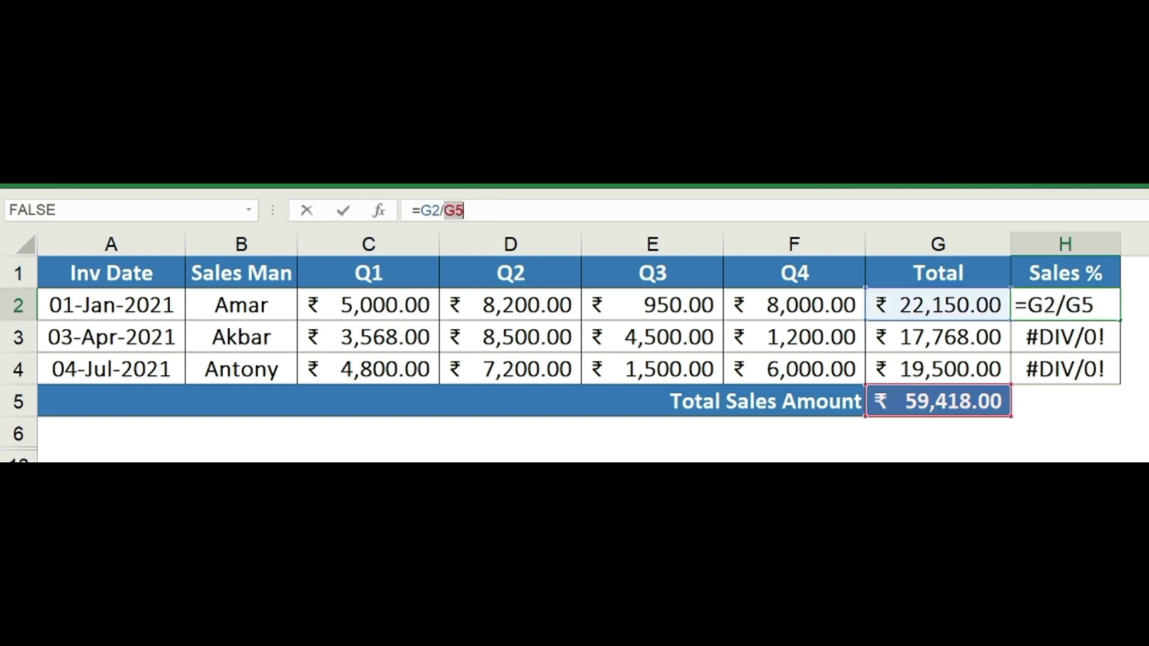
{"action": "key", "text": "F4"}
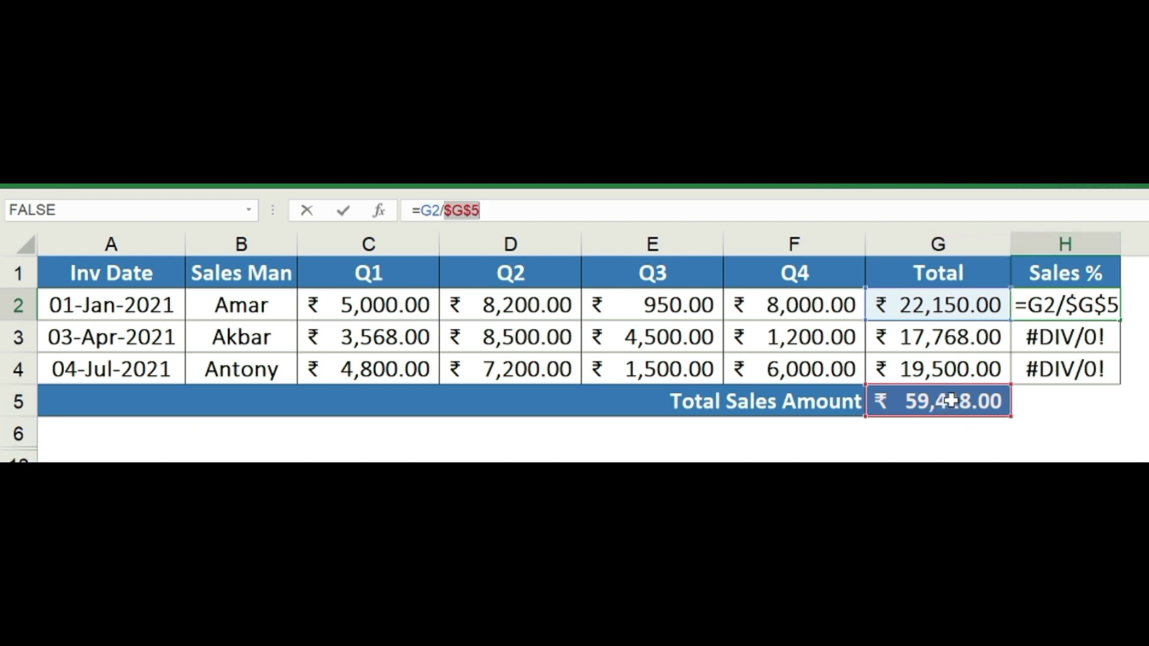
{"action": "key", "text": "Return"}
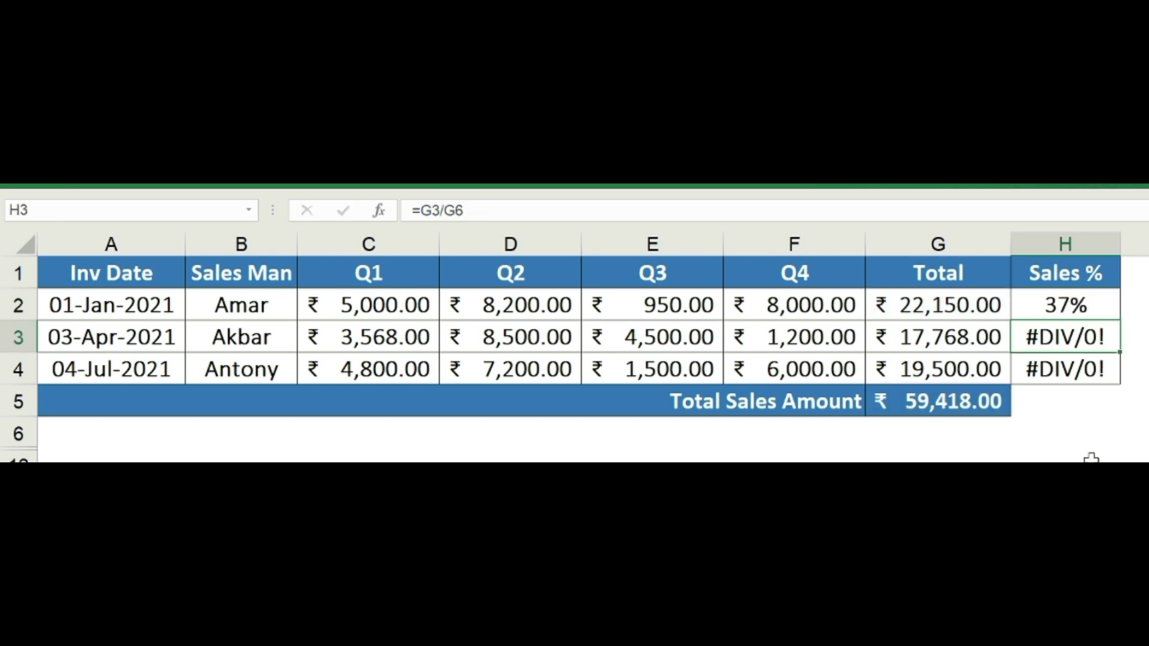
Clear H2 and re-enter its Sales % formula as =G2/$G$5, adding the dollar signs manually.
{"action": "key", "text": "Up"}
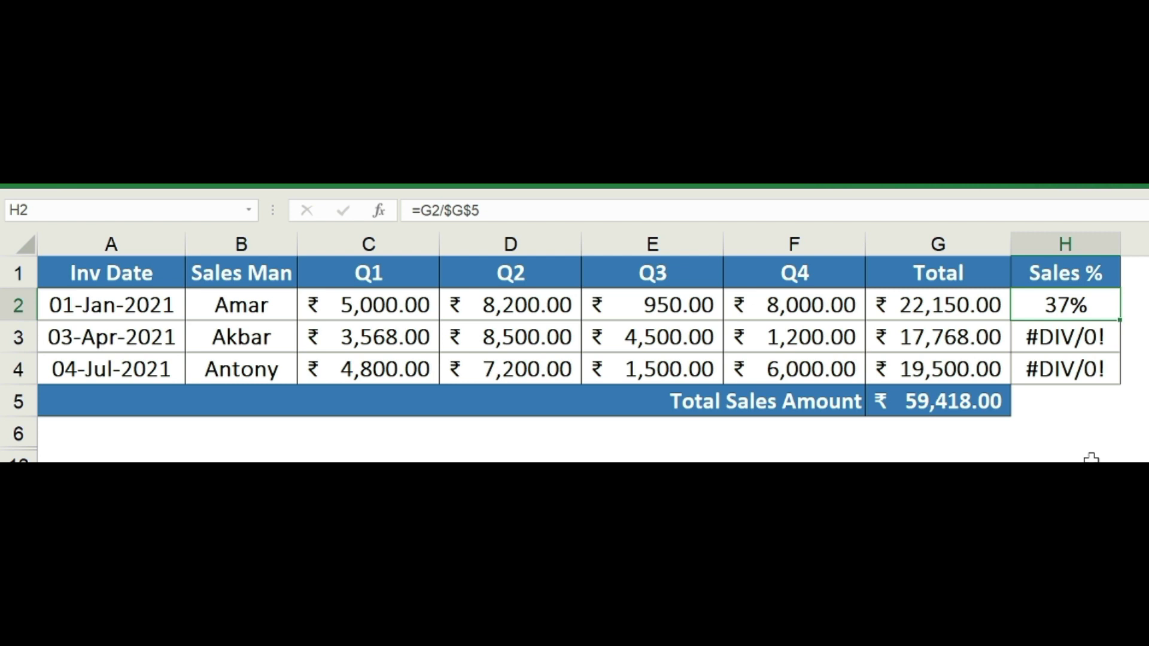
{"action": "key", "text": "BackSpace"}
{"action": "type", "text": "="}
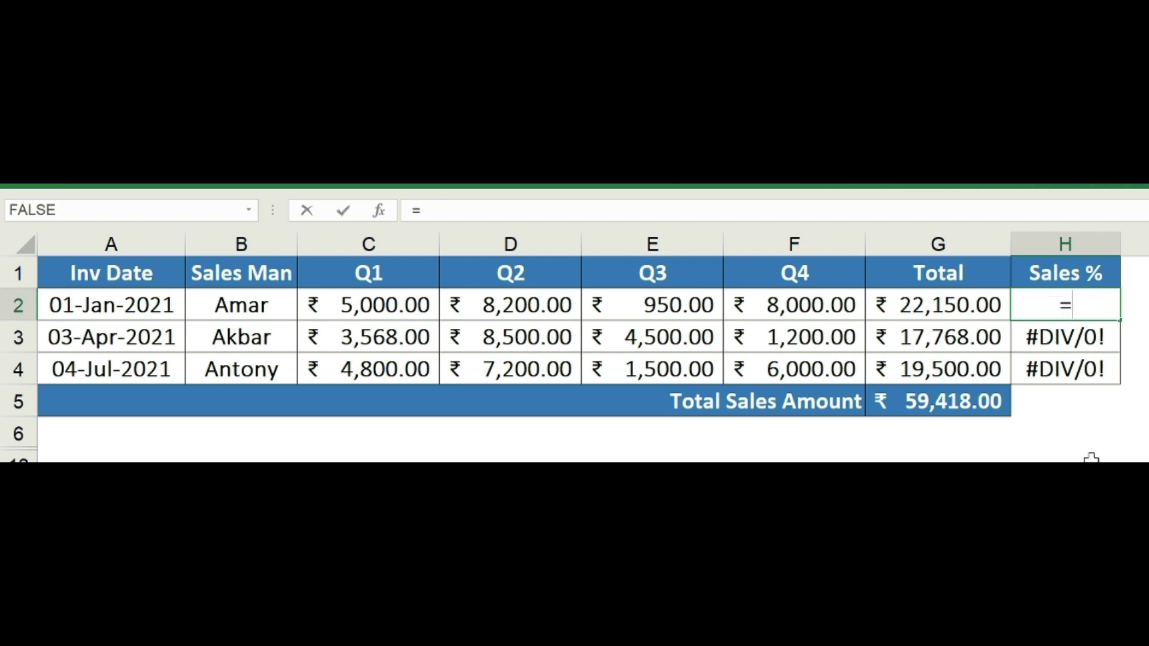
{"action": "left_click", "coordinate": [963, 306]}
{"action": "type", "text": "/"}
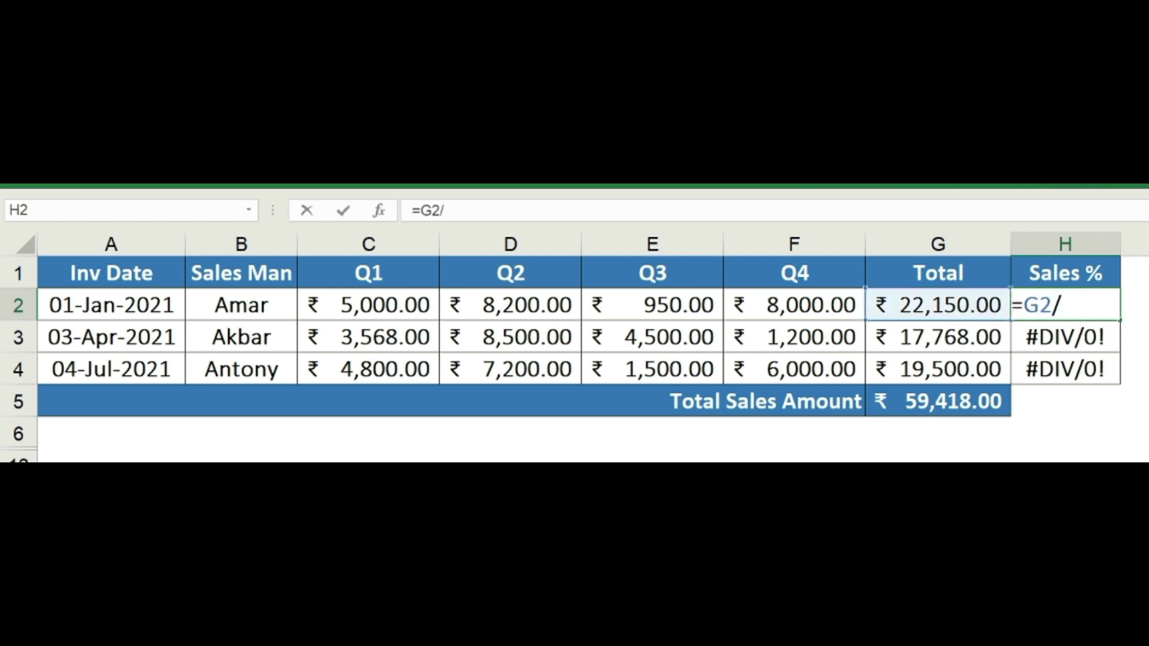
{"action": "left_click", "coordinate": [957, 401]}
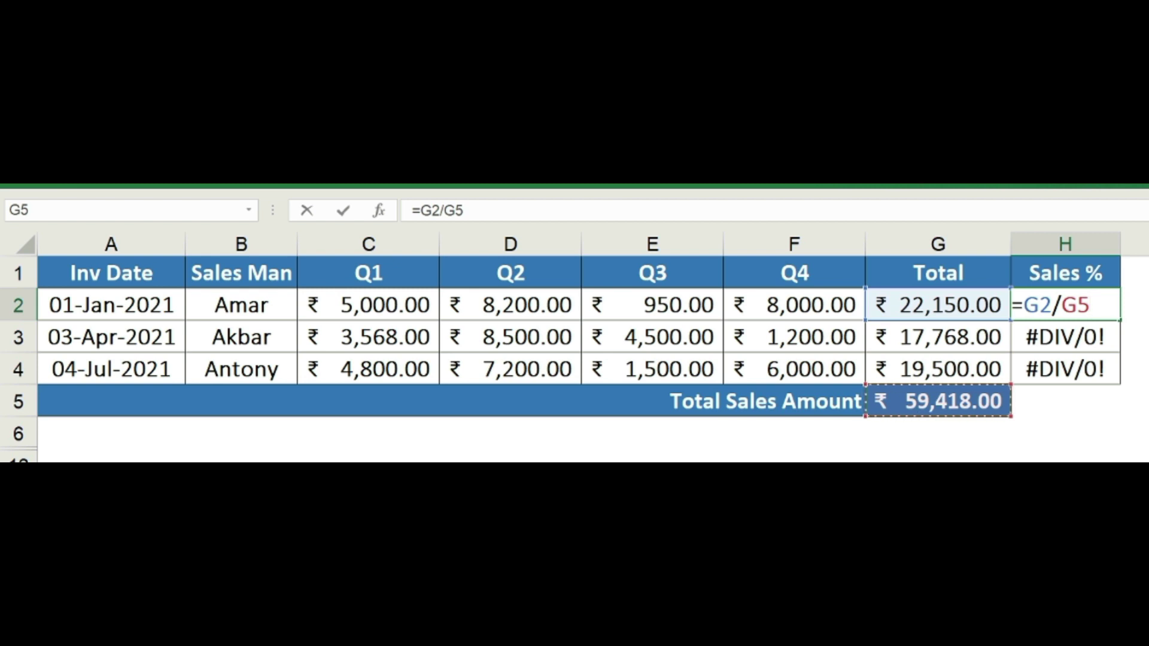
{"action": "left_click", "coordinate": [1086, 306]}
{"action": "type", "text": "$G"}
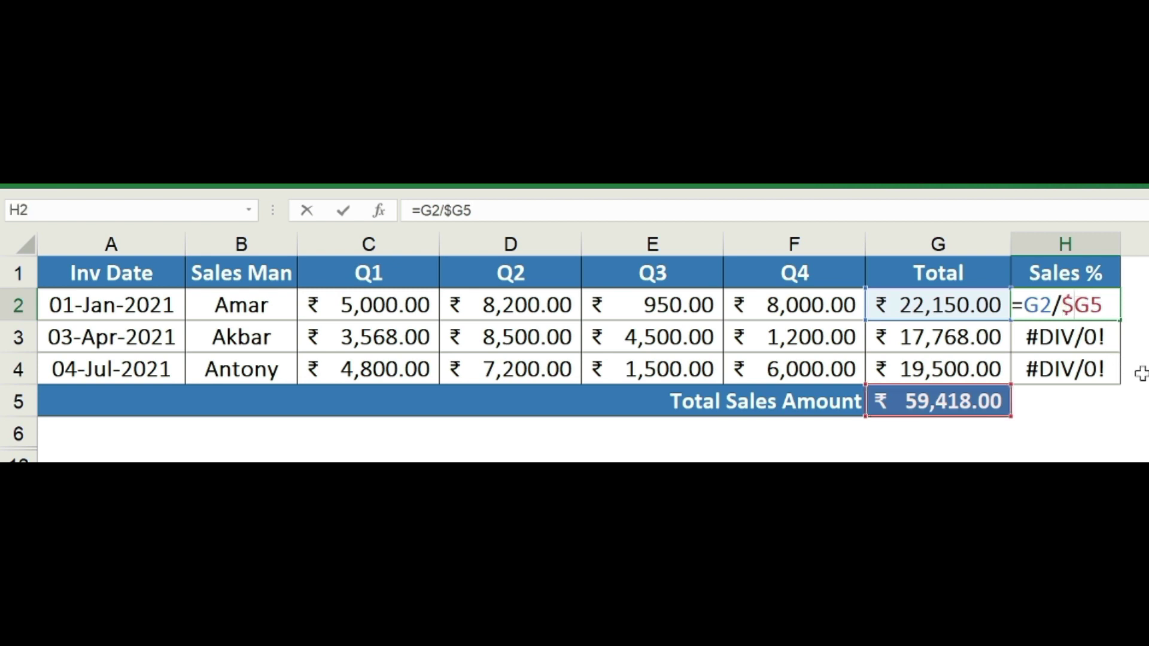
{"action": "type", "text": "$"}
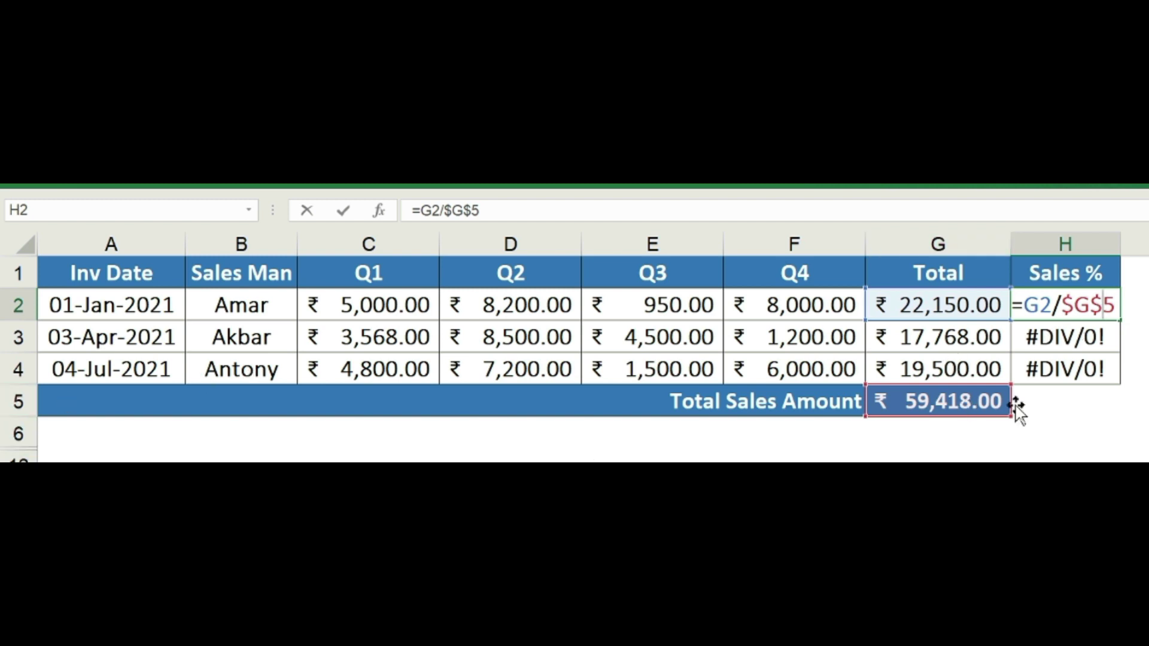
{"action": "key", "text": "Return"}
Fill the =G2/$G$5 formula from H2 down to H3, check its references, and continue the fill to H4.
{"action": "left_click", "coordinate": [1100, 314]}
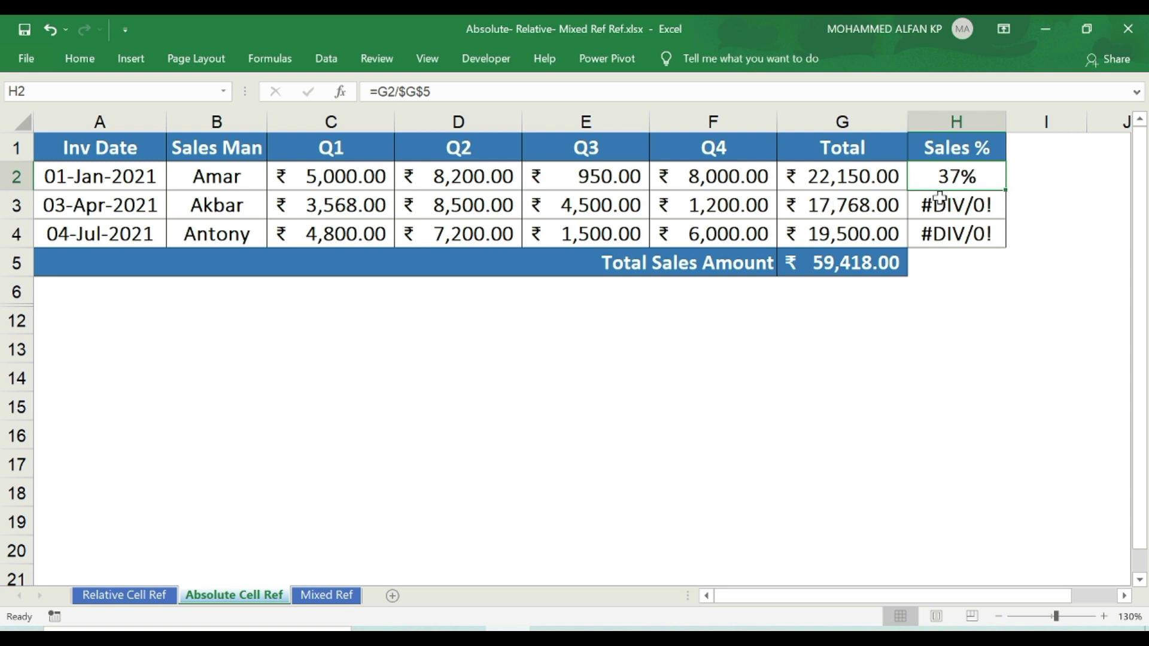
{"action": "left_click_drag", "start_coordinate": [1006, 190], "coordinate": [1007, 219]}
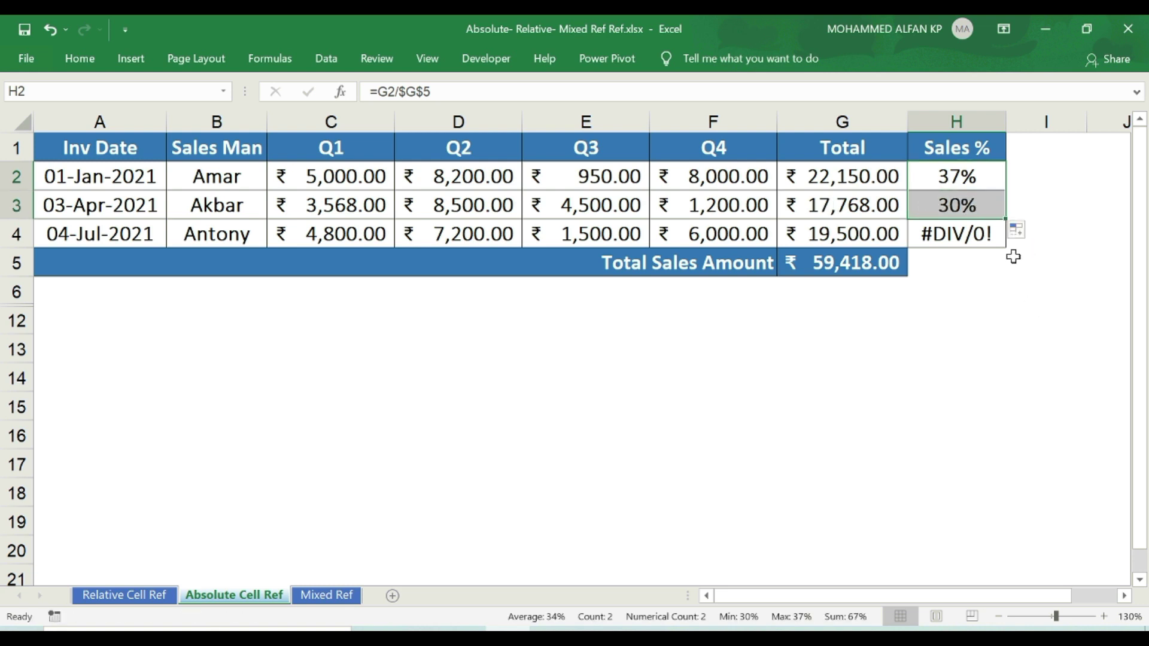
{"action": "left_click", "coordinate": [983, 208]}
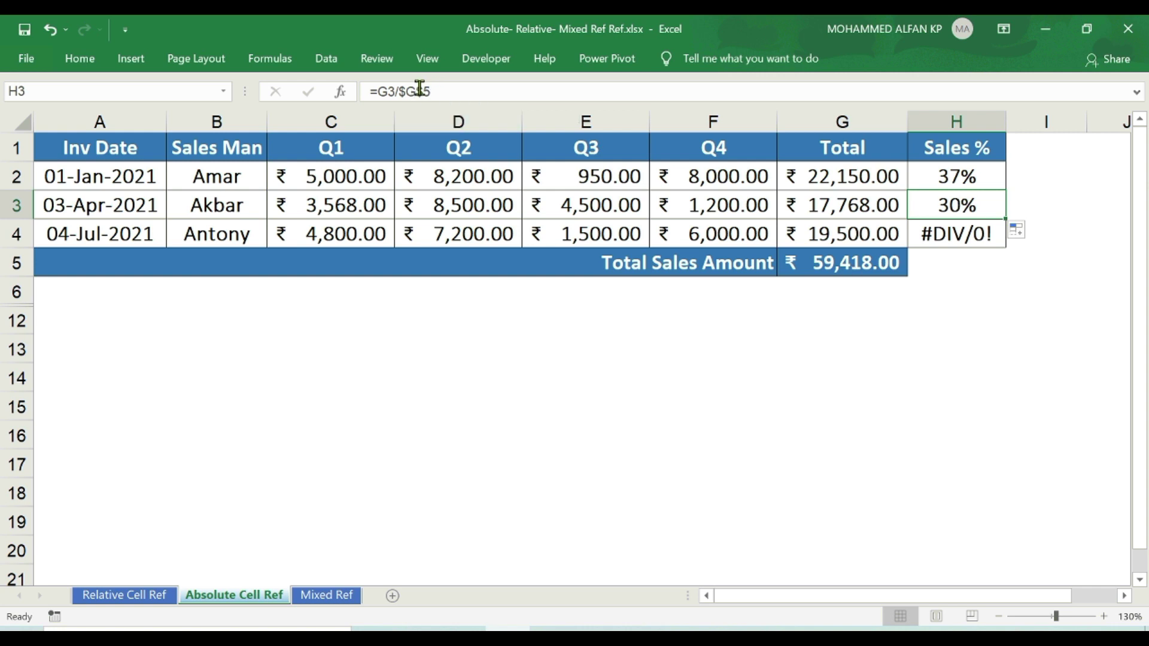
{"action": "left_click", "coordinate": [855, 289]}
{"action": "left_click", "coordinate": [924, 199]}
{"action": "left_click_drag", "start_coordinate": [1005, 220], "coordinate": [1005, 241]}
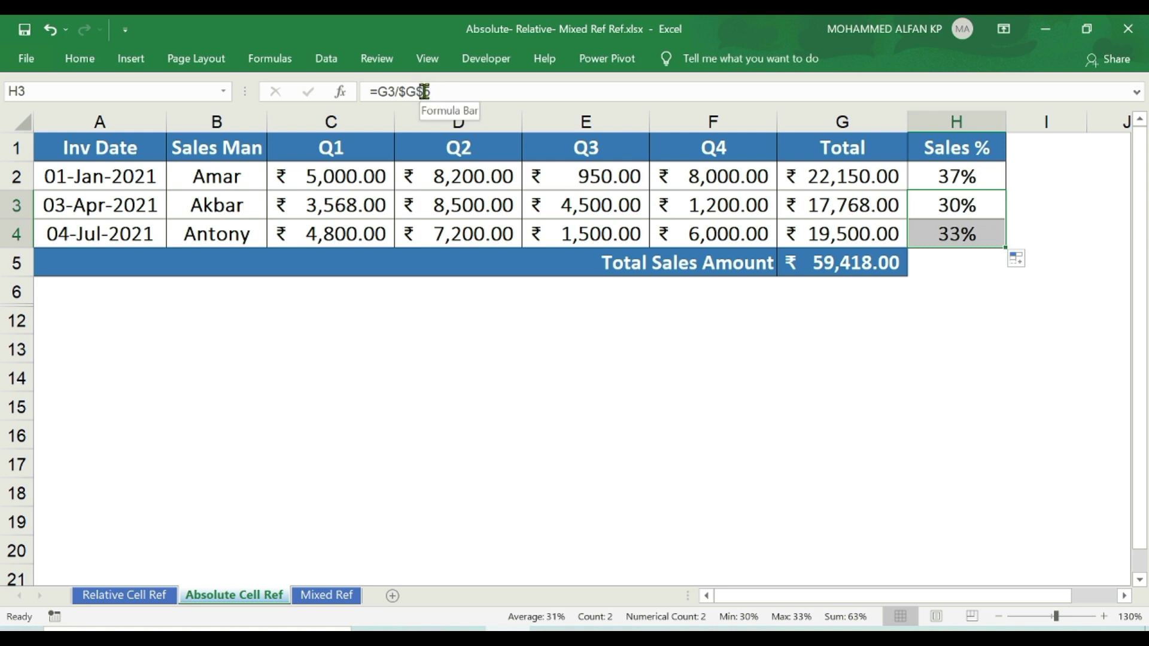
Check the locked $G$5 reference in the Sales % formulas and the combined percentage of H2:H4.
{"action": "left_click", "coordinate": [959, 240]}
{"action": "left_click", "coordinate": [960, 172]}
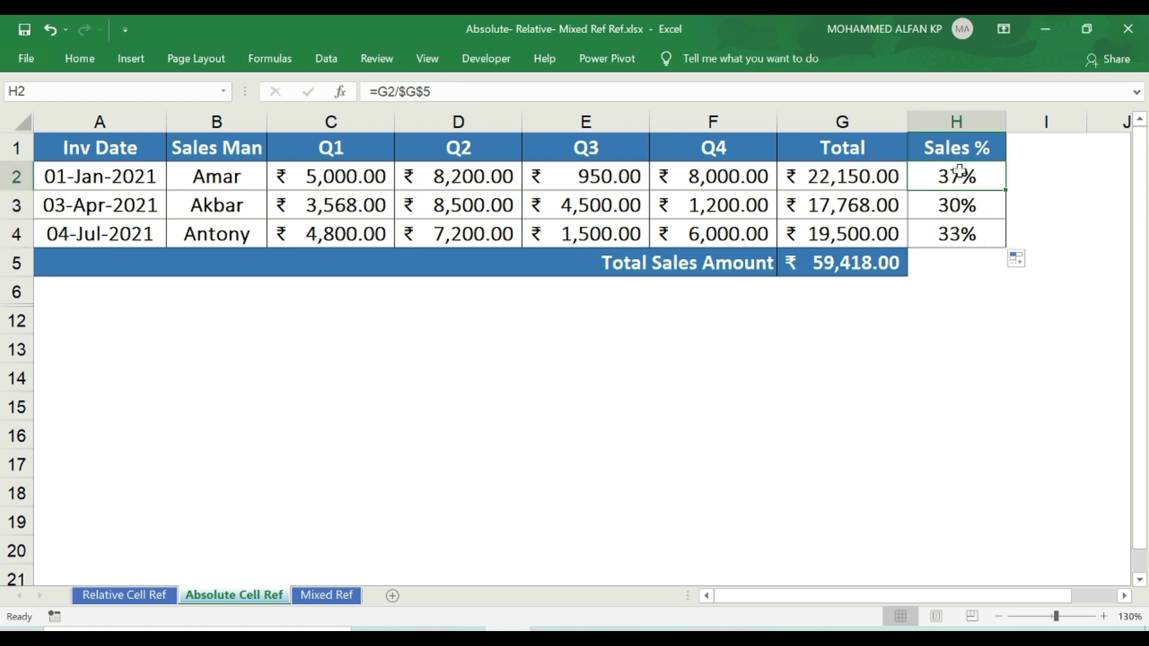
{"action": "left_click_drag", "start_coordinate": [956, 174], "coordinate": [961, 238]}
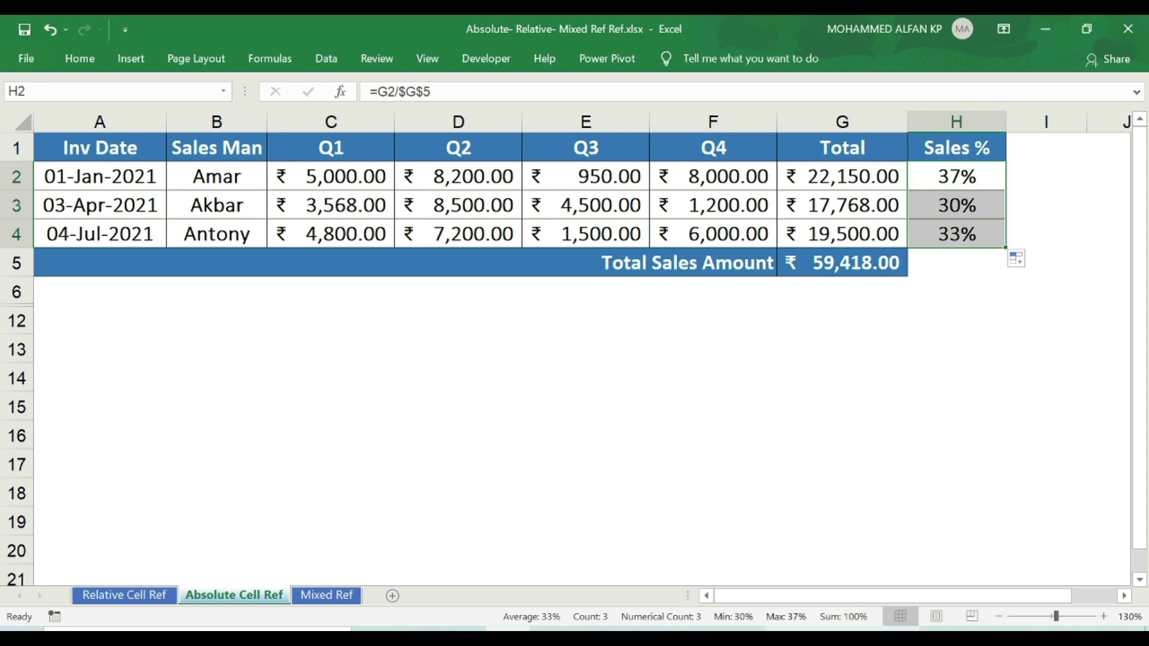
{"action": "left_click", "coordinate": [980, 168]}
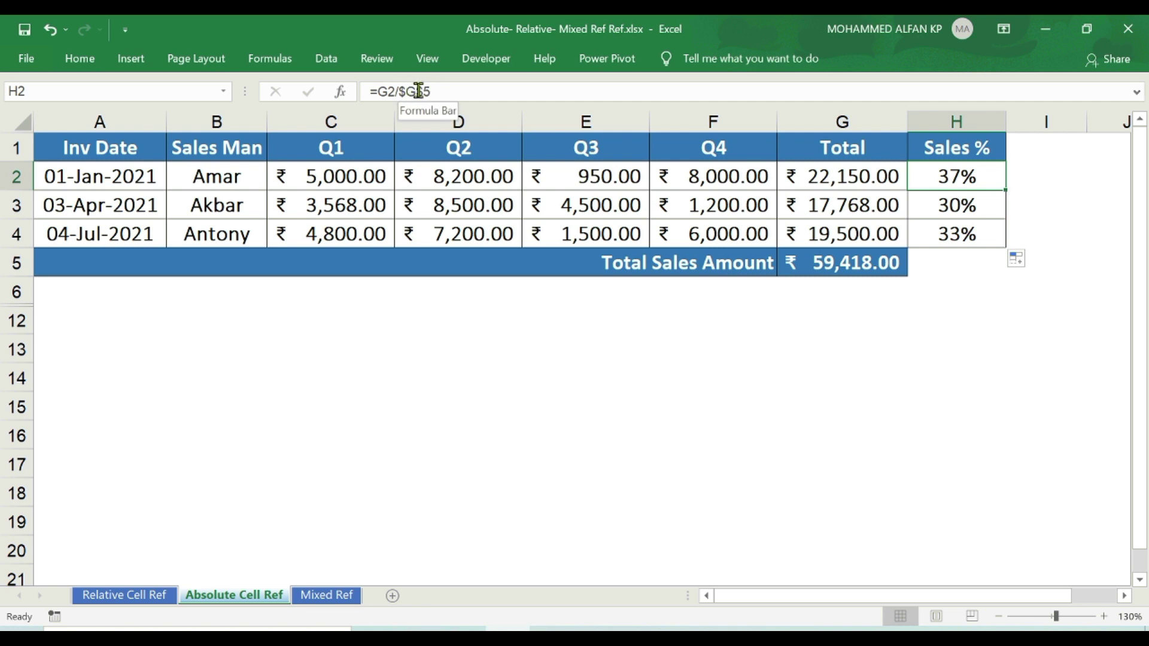
Unhide the hidden rows 7 to 11 between rows 6 and 12 to reveal the reference-lock table.
{"action": "left_click", "coordinate": [951, 308]}
{"action": "left_click_drag", "start_coordinate": [15, 295], "coordinate": [9, 359]}
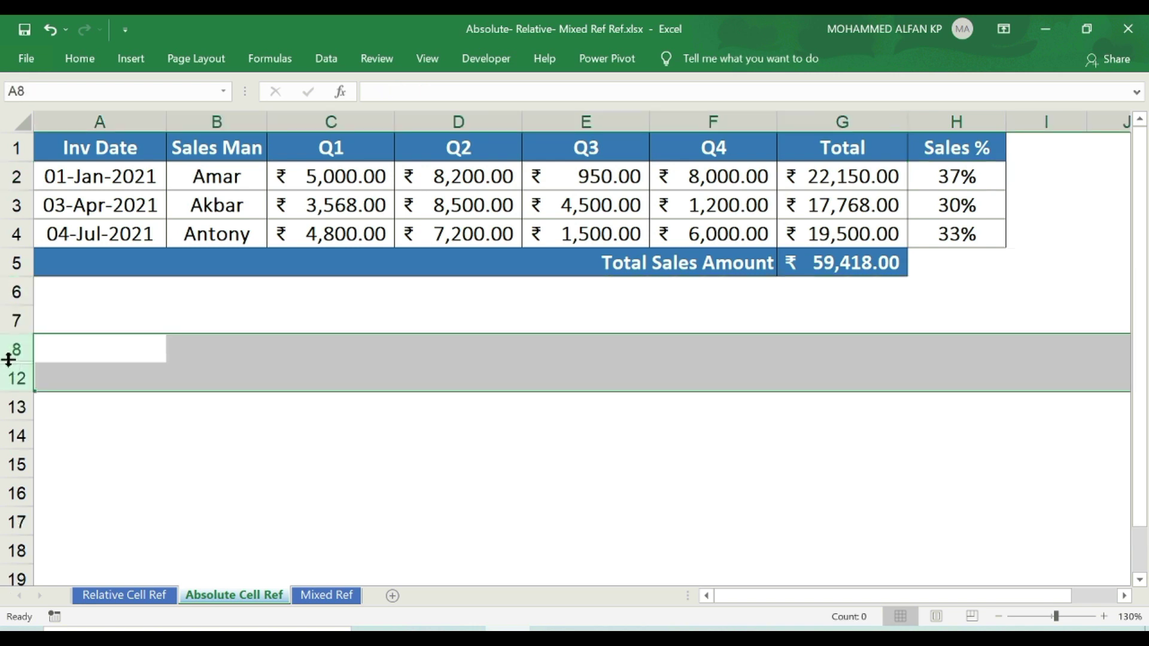
{"action": "double_click", "coordinate": [8, 359]}
{"action": "left_click", "coordinate": [810, 492]}
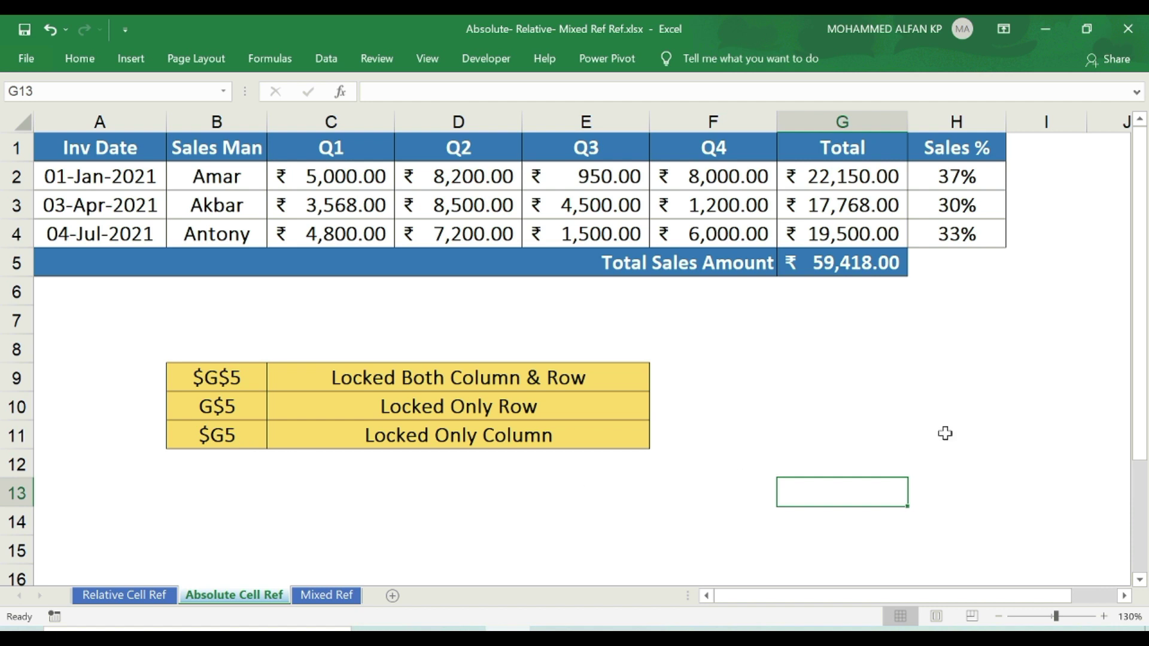
Compare the $G$5 entry in the reference-lock table with the H2 formula, column G, row 5 and cell G5.
{"action": "left_click", "coordinate": [245, 380]}
{"action": "left_click", "coordinate": [973, 176]}
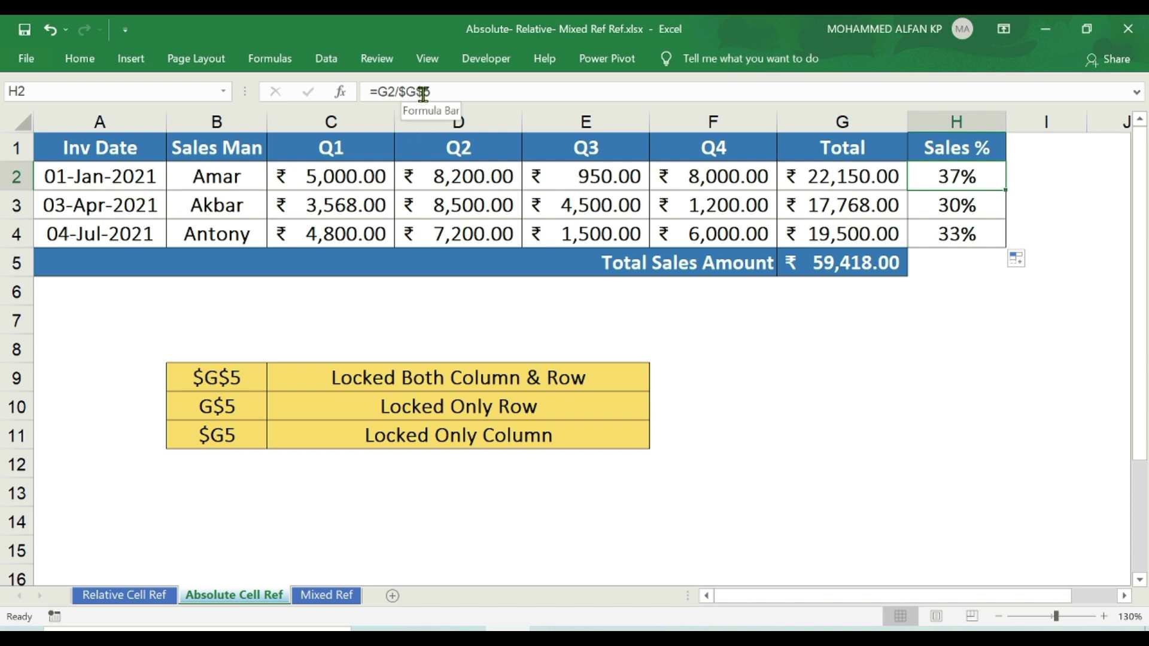
{"action": "left_click", "coordinate": [254, 383]}
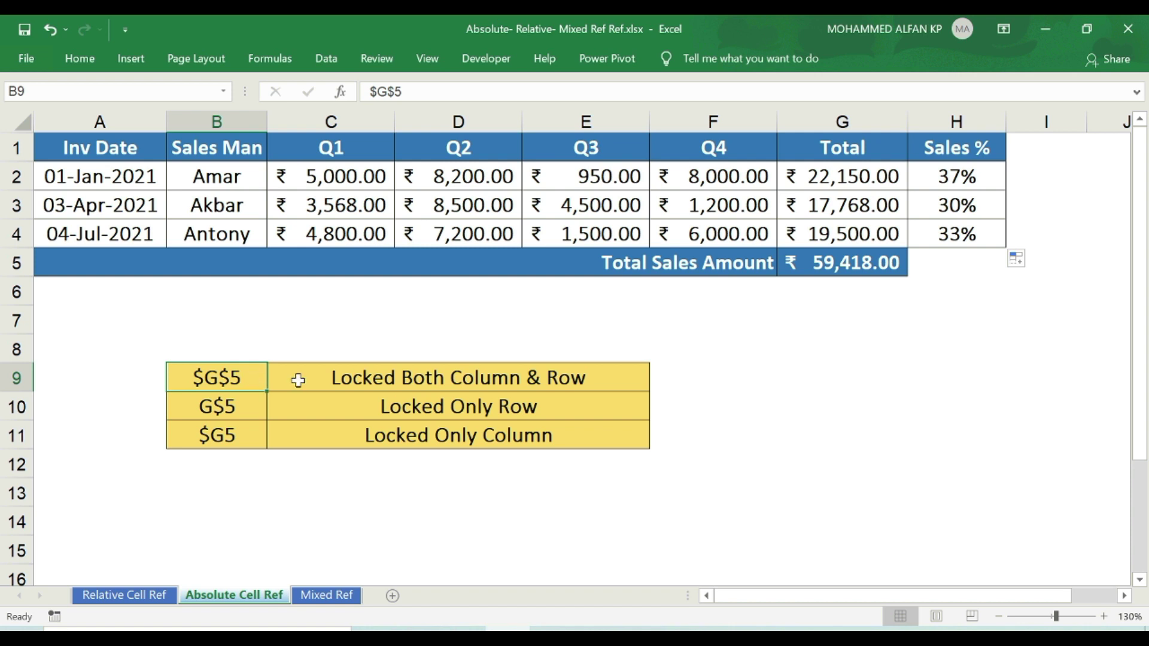
{"action": "left_click", "coordinate": [859, 121]}
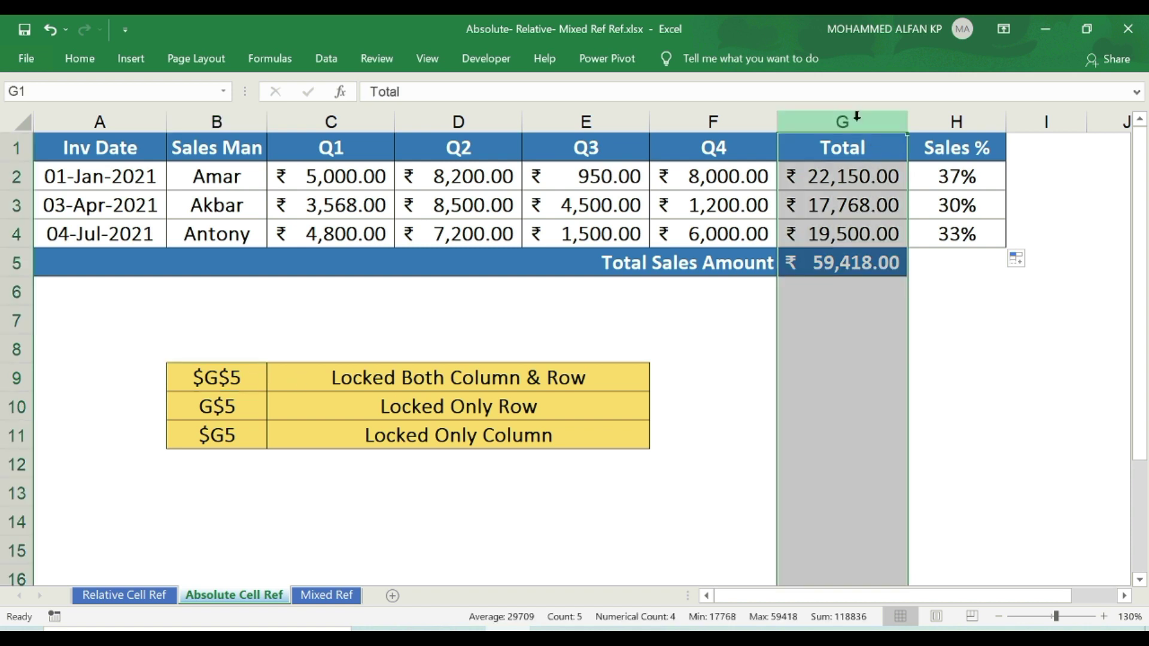
{"action": "left_click", "coordinate": [17, 262]}
{"action": "left_click", "coordinate": [843, 262]}
{"action": "left_click", "coordinate": [994, 173]}
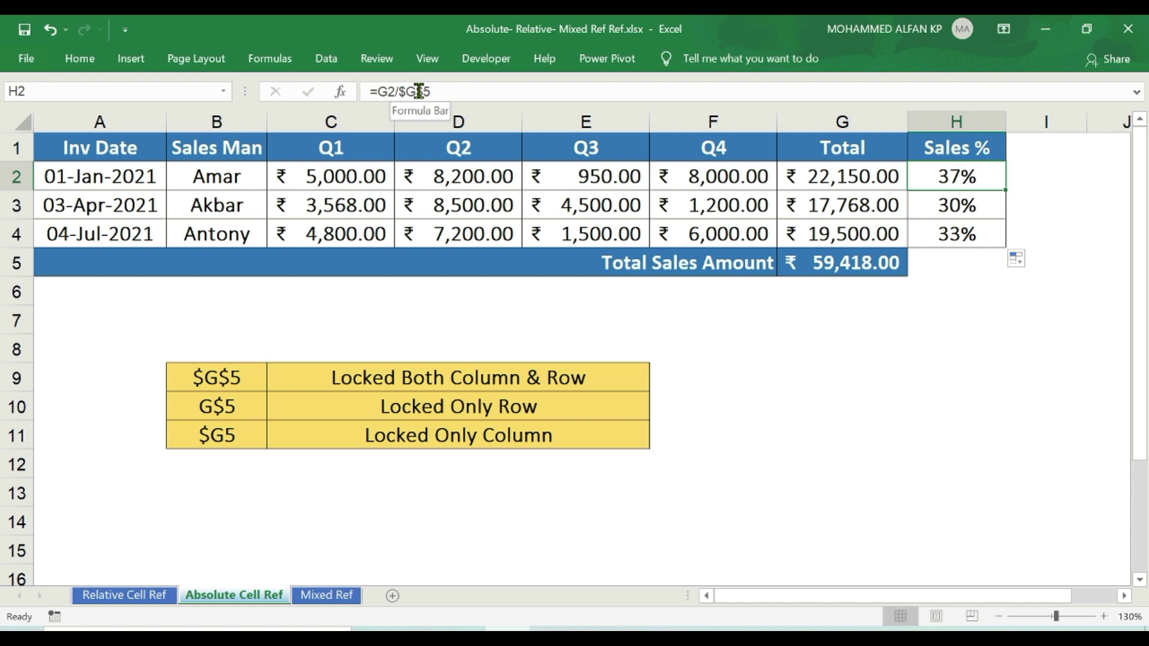
{"action": "left_click", "coordinate": [251, 382]}
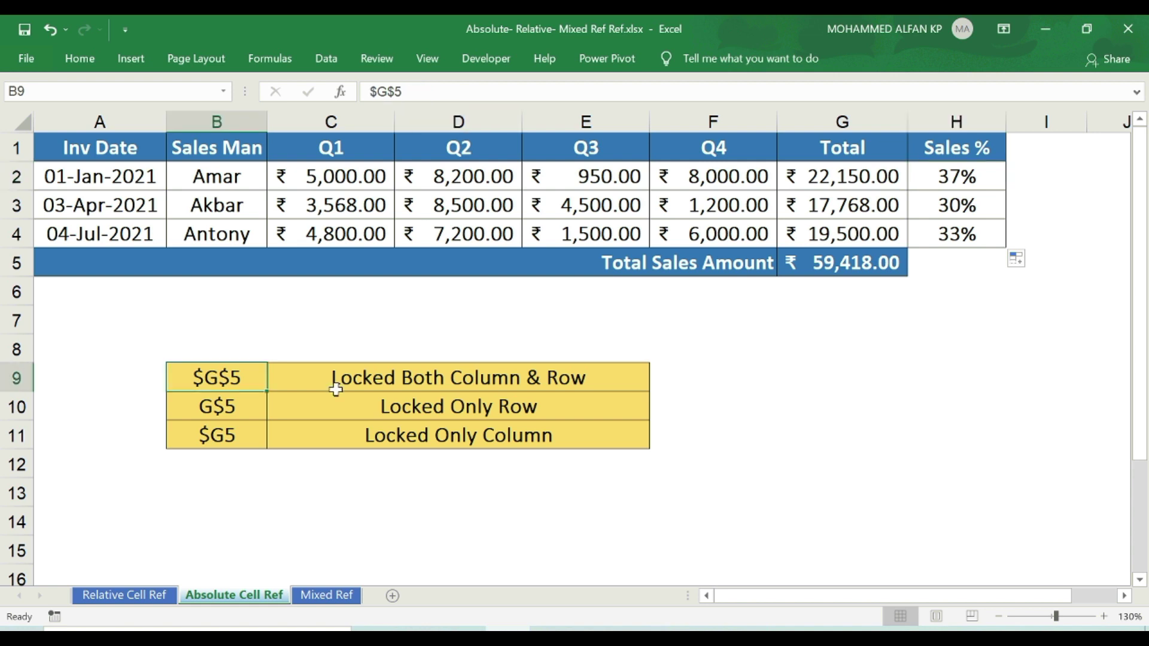
{"action": "left_click", "coordinate": [922, 356]}
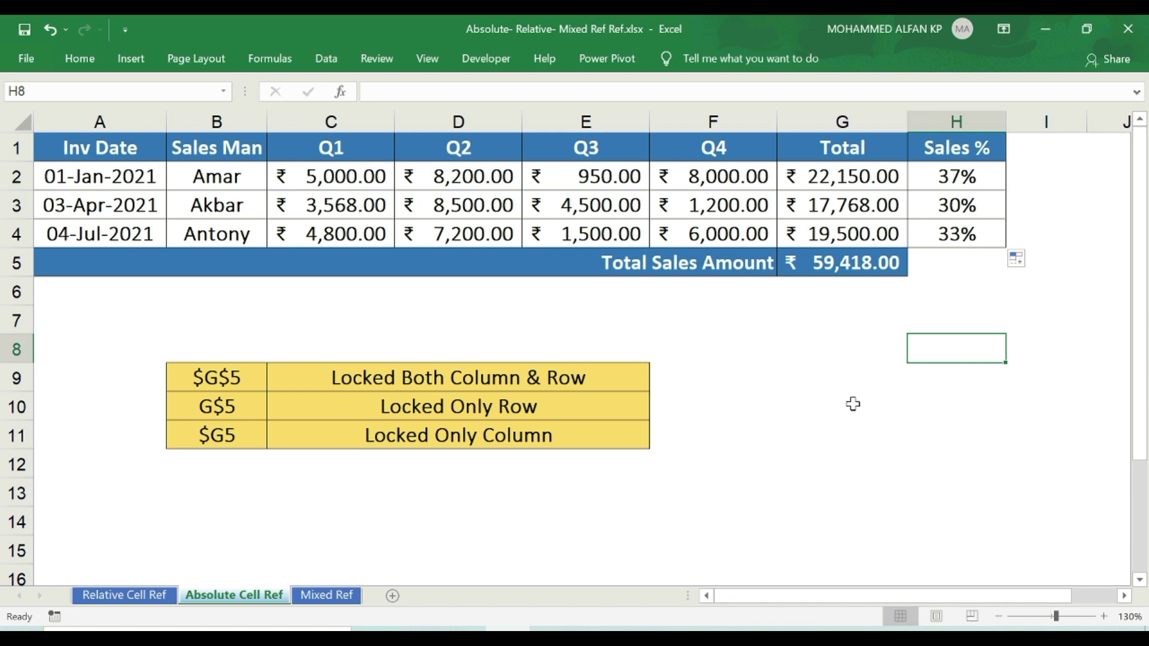
Examine the dollar-sign placement in the $G$5, G$5 and $G5 entries of the reference-lock table against their descriptions.
{"action": "left_click", "coordinate": [197, 378]}
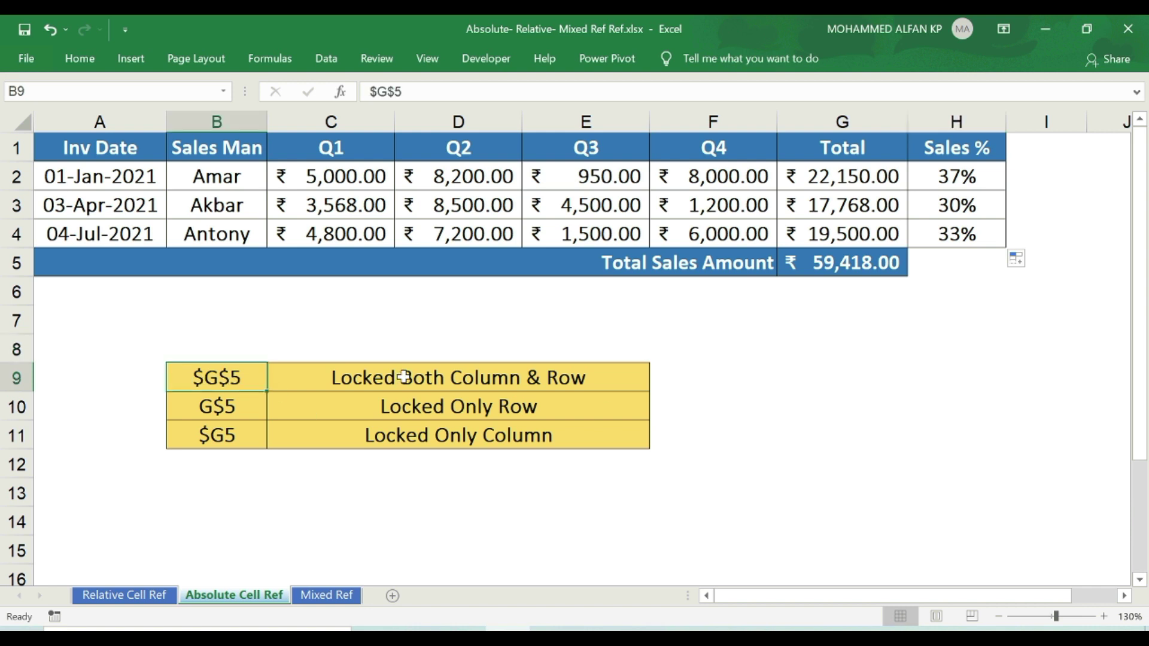
{"action": "left_click", "coordinate": [413, 377]}
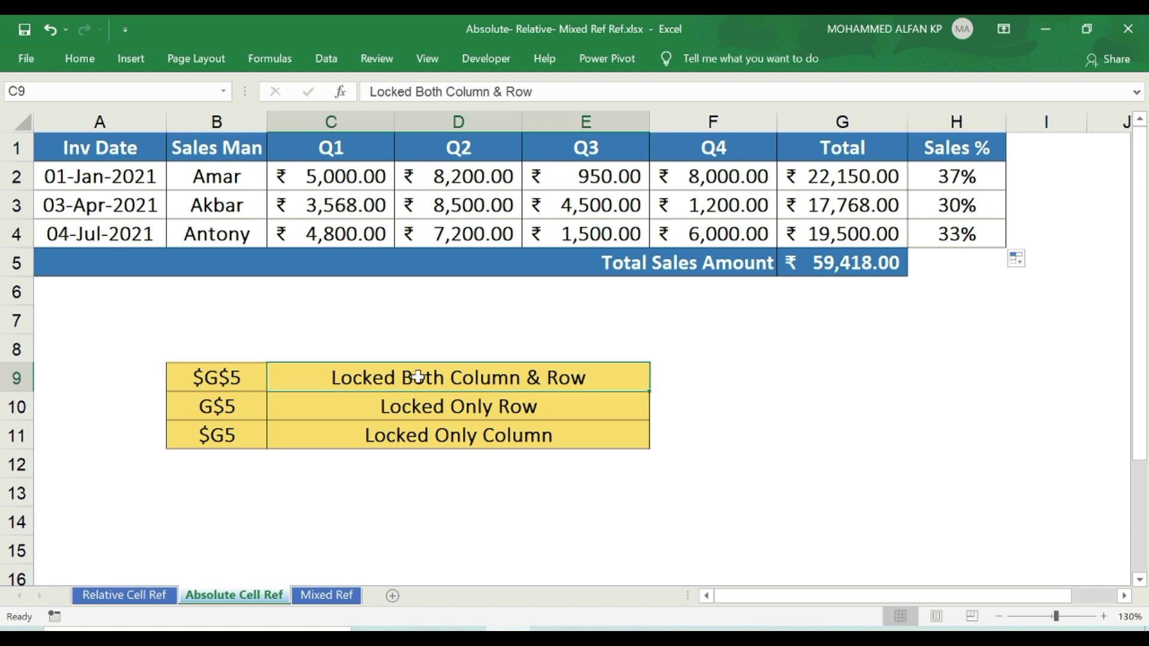
{"action": "double_click", "coordinate": [214, 378]}
{"action": "left_click_drag", "start_coordinate": [205, 378], "coordinate": [195, 378]}
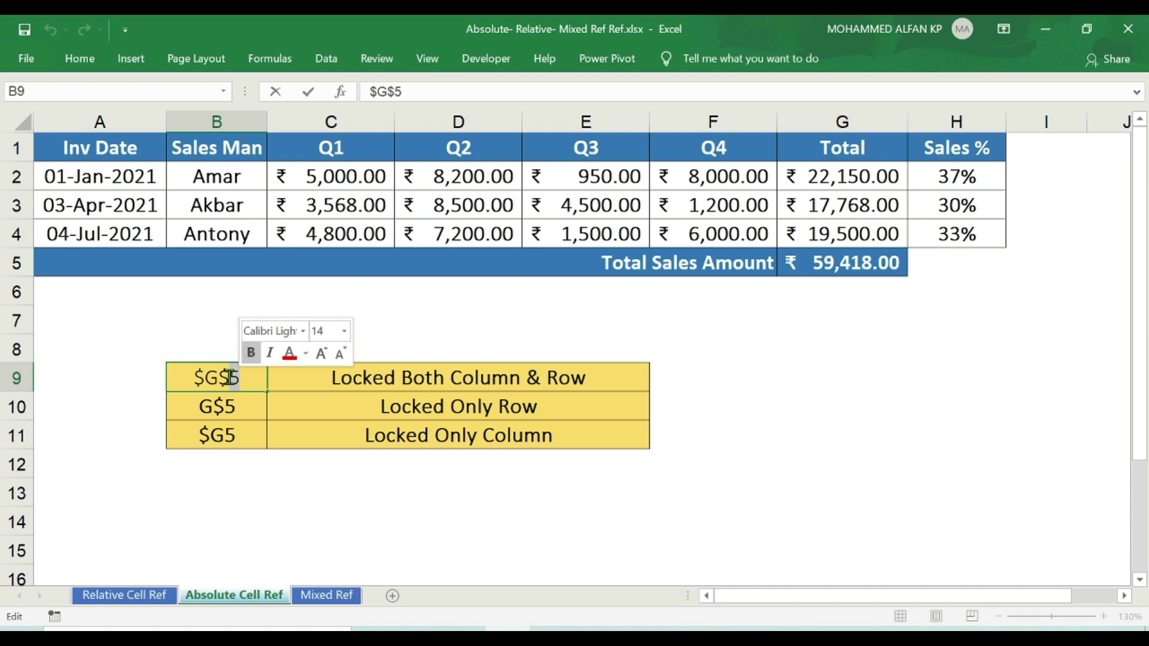
{"action": "left_click", "coordinate": [220, 378]}
{"action": "left_click", "coordinate": [605, 377]}
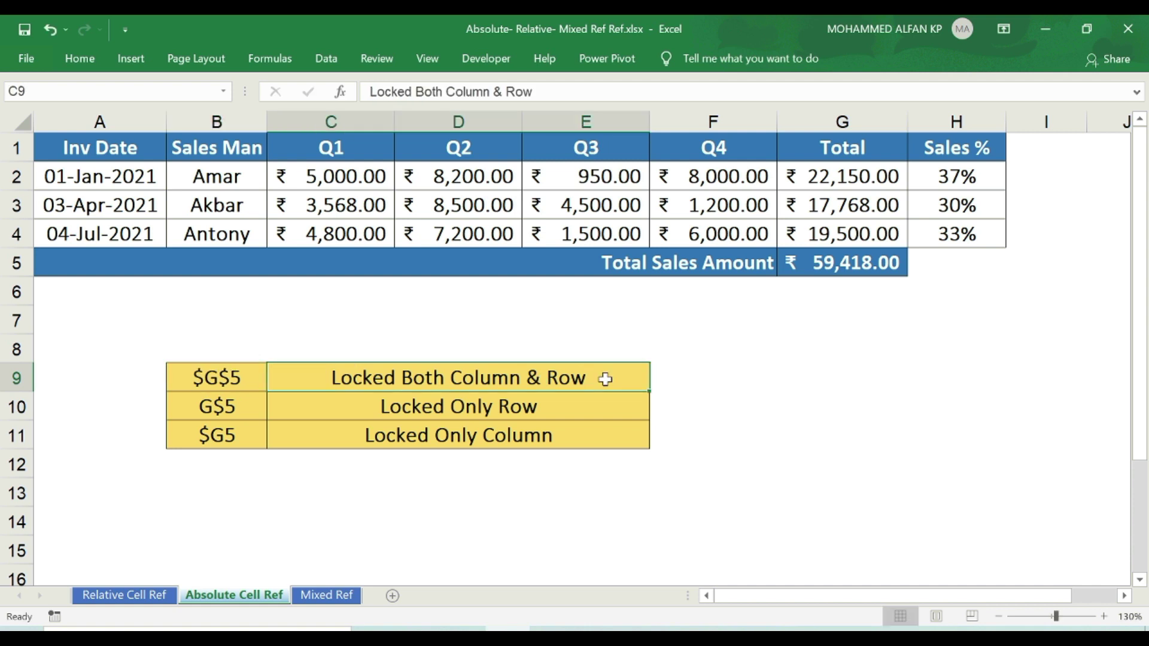
{"action": "left_click", "coordinate": [249, 405]}
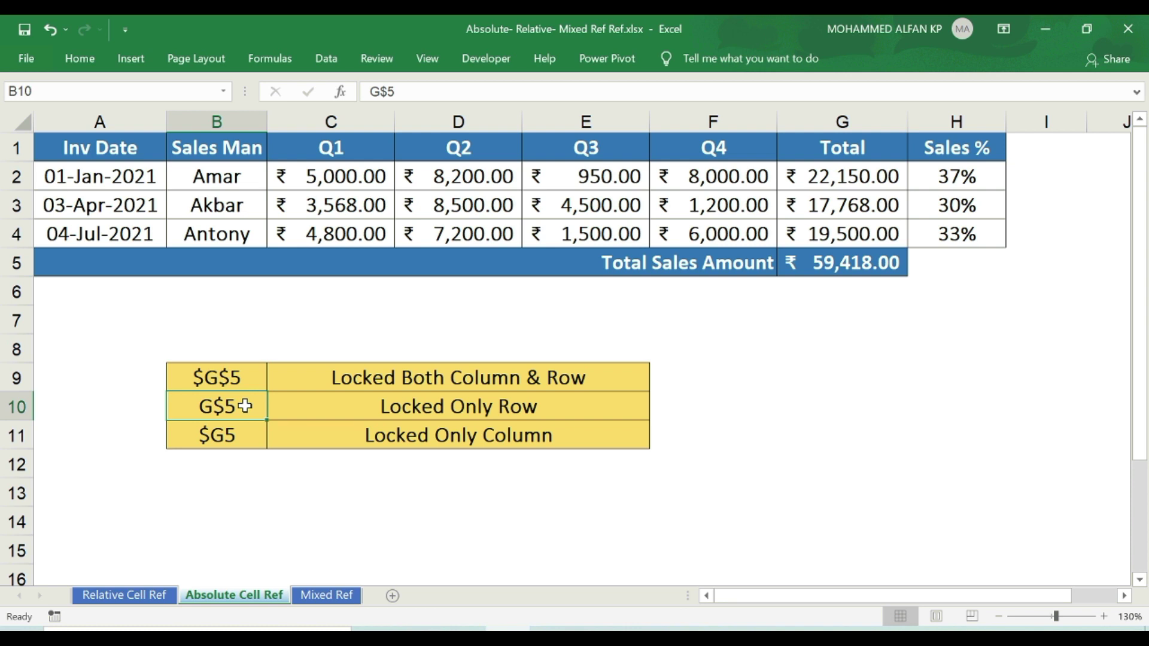
{"action": "double_click", "coordinate": [205, 406]}
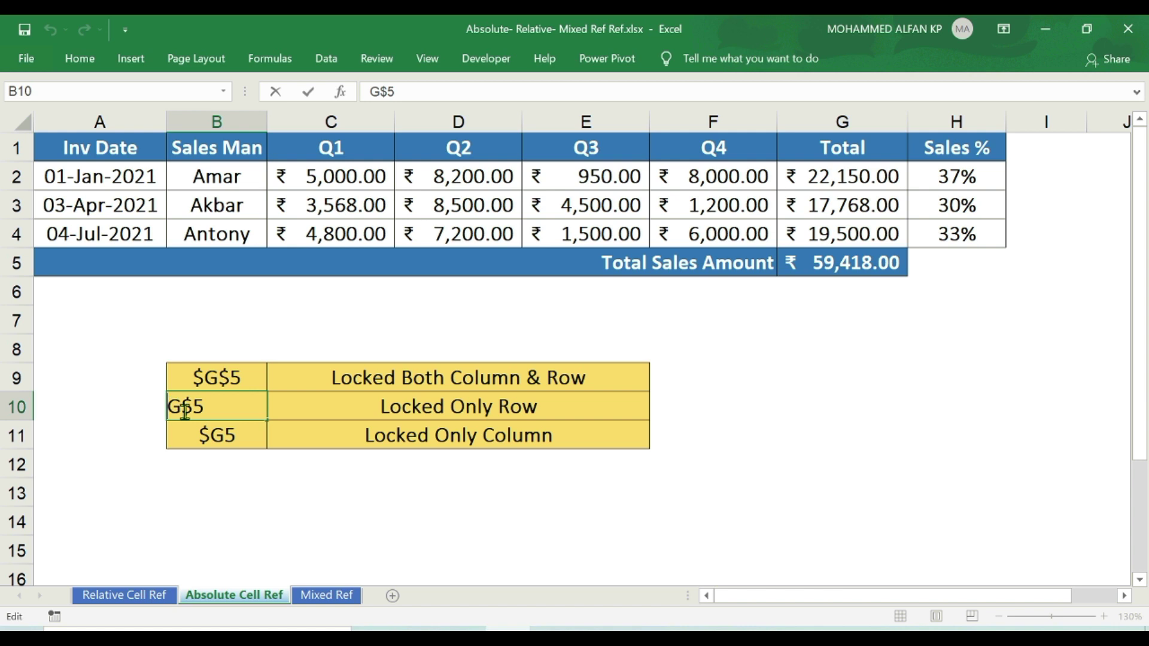
{"action": "left_click_drag", "start_coordinate": [203, 409], "coordinate": [182, 409]}
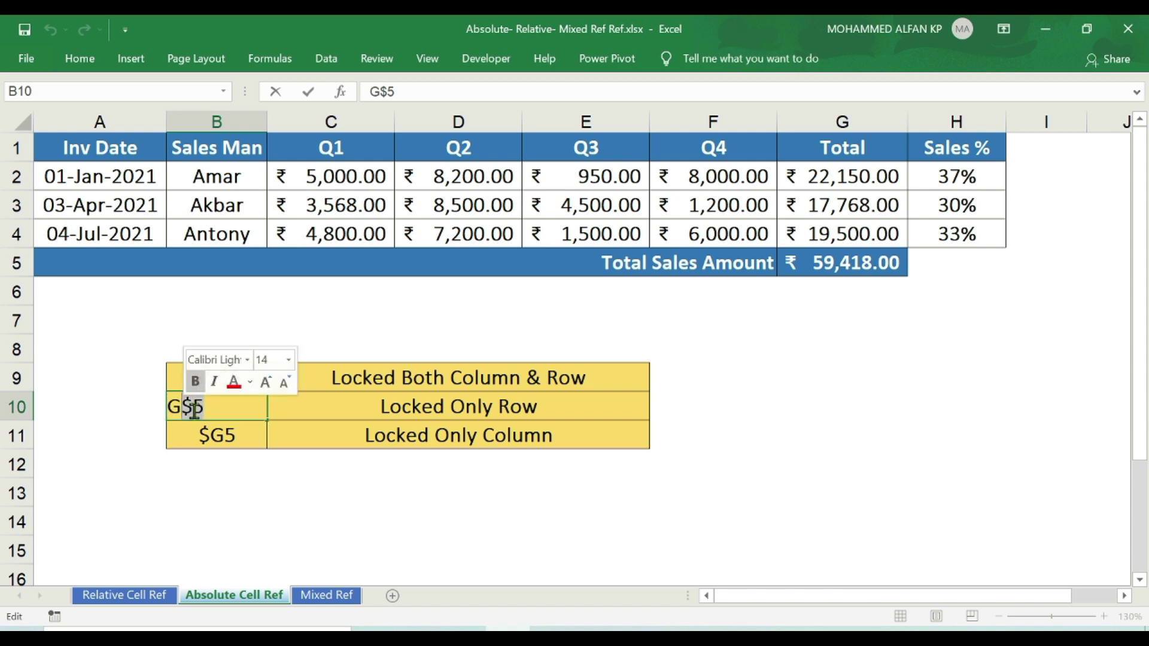
{"action": "left_click", "coordinate": [417, 406]}
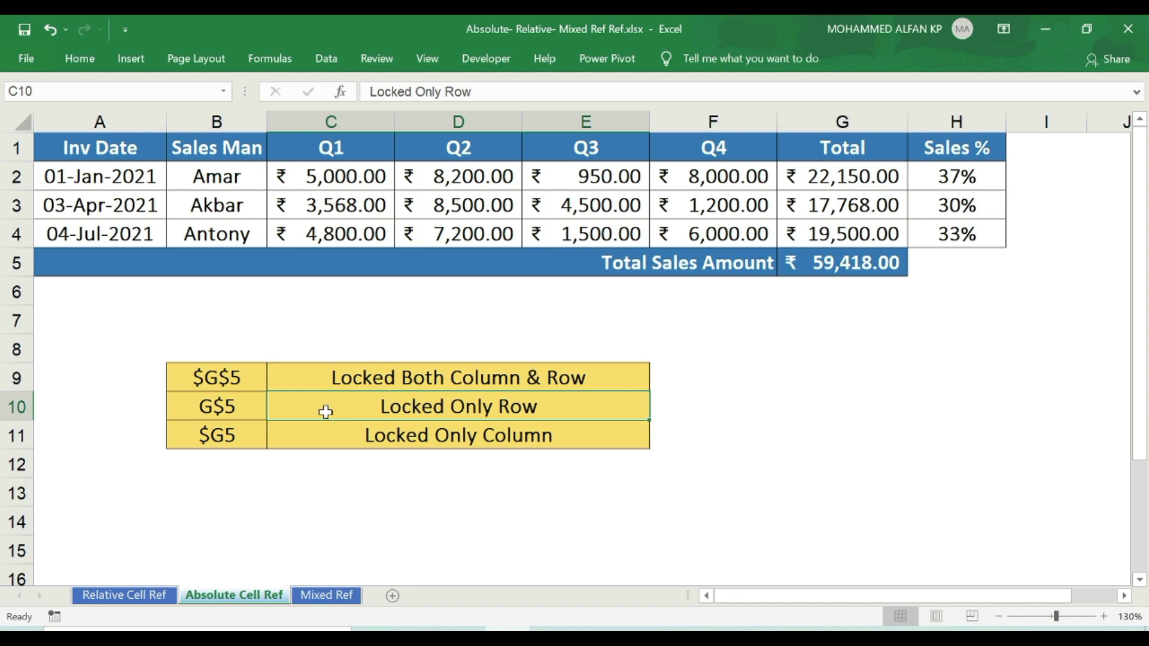
{"action": "left_click", "coordinate": [223, 439]}
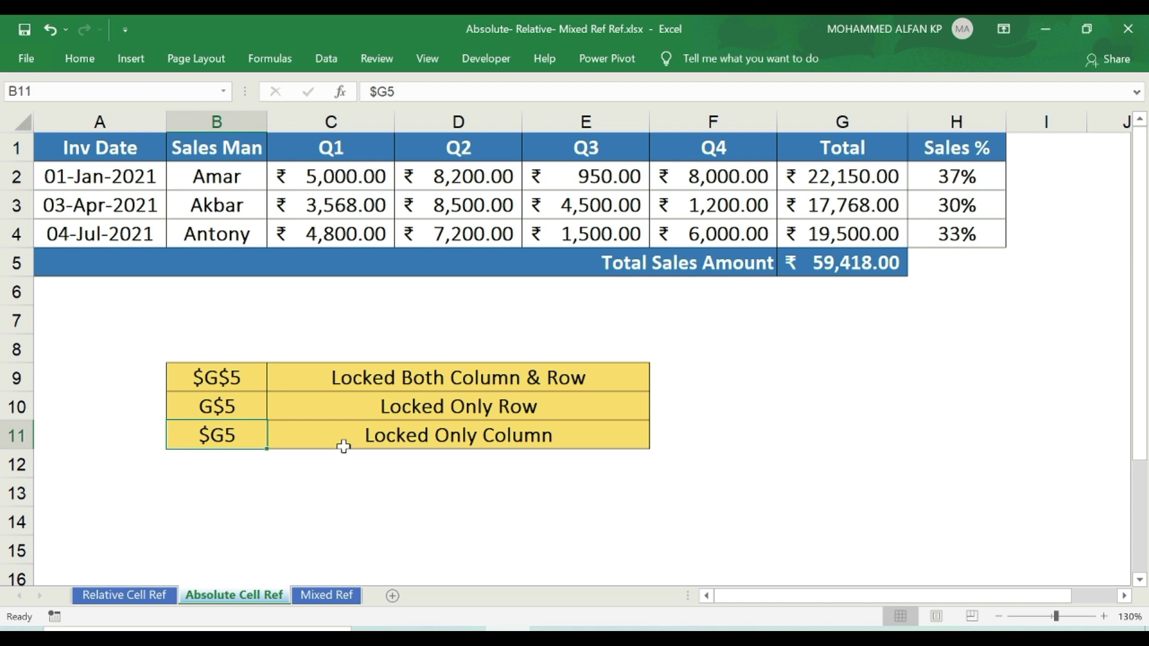
Change the Sales % formula in H2 to =G2/G$5, fill it down to H4, and check the total in G5.
{"action": "left_click", "coordinate": [957, 174]}
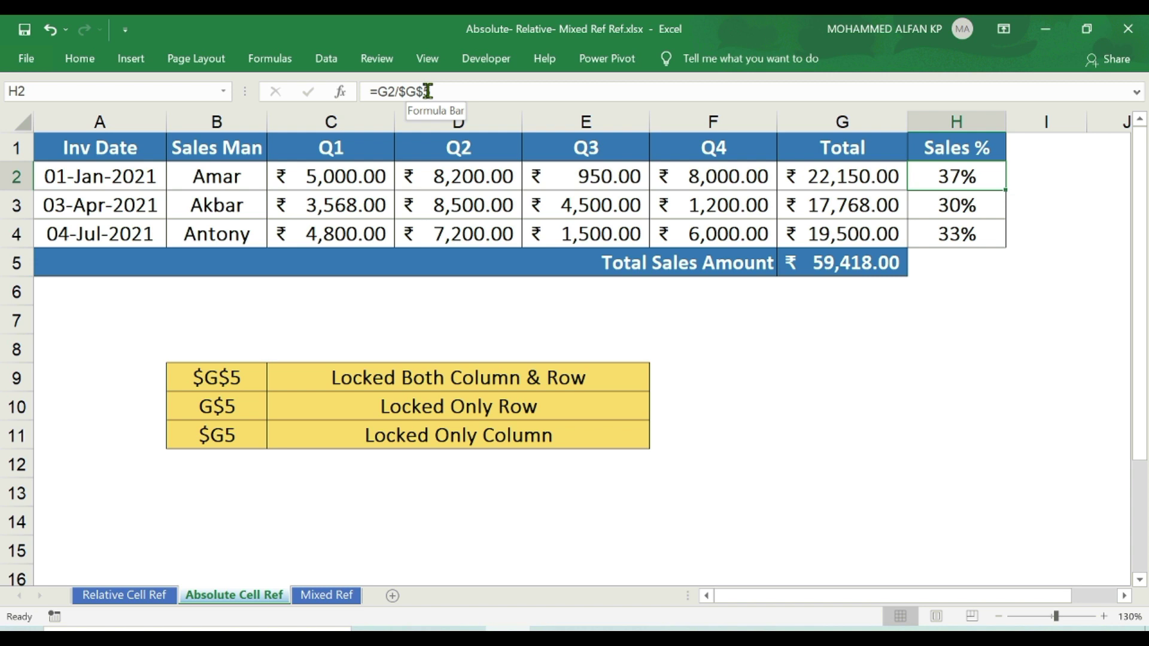
{"action": "left_click", "coordinate": [881, 263]}
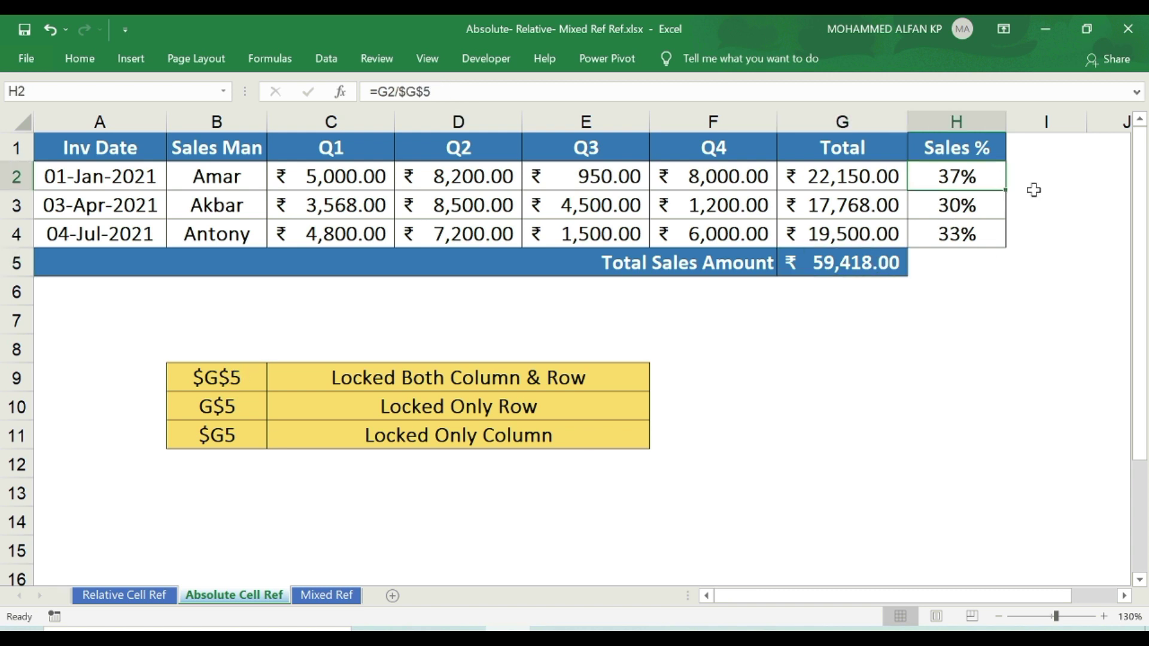
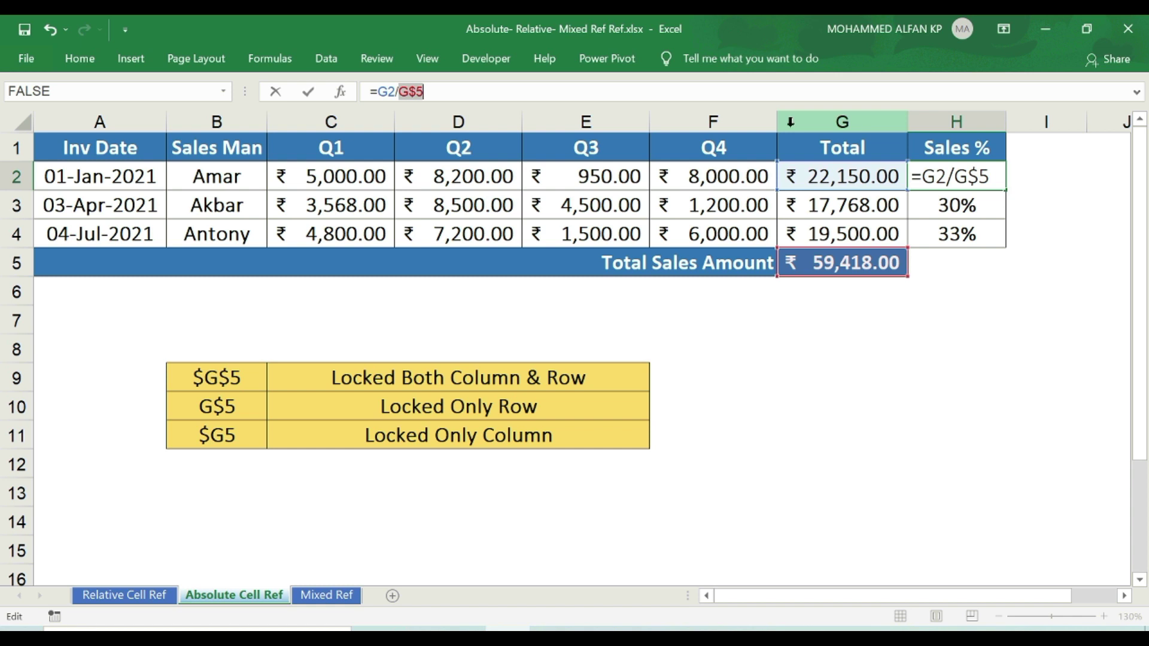
{"action": "key", "text": "Return"}
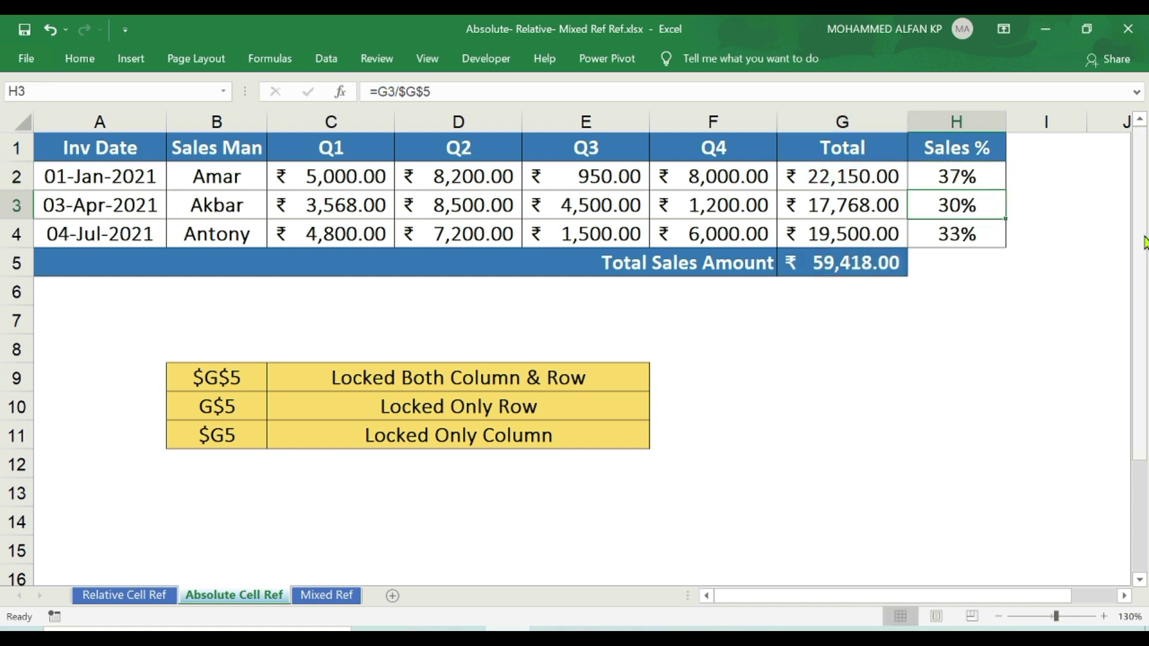
{"action": "left_click", "coordinate": [988, 174]}
{"action": "left_click_drag", "start_coordinate": [1004, 192], "coordinate": [1005, 246]}
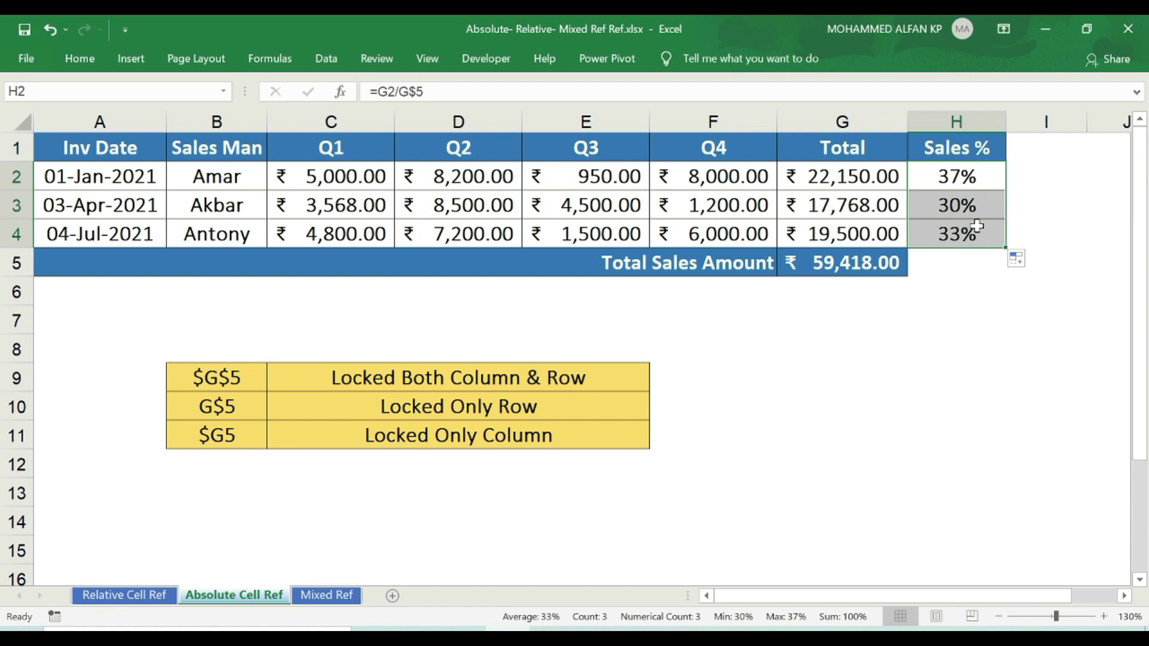
{"action": "left_click", "coordinate": [885, 262]}
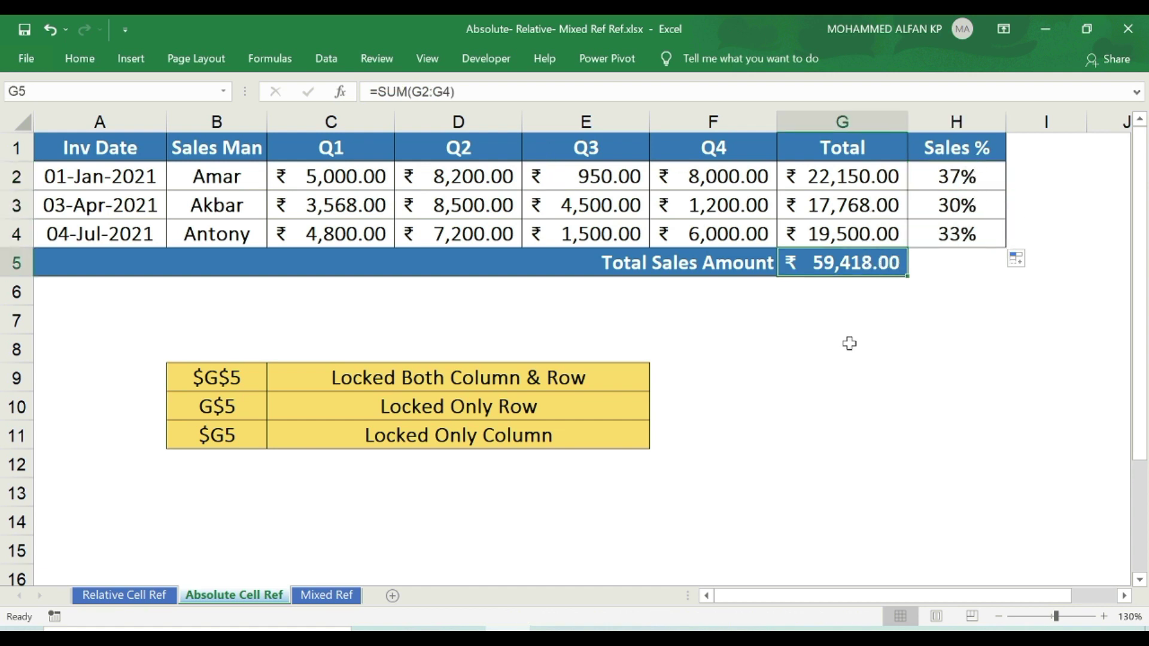
{"action": "left_click", "coordinate": [865, 285]}
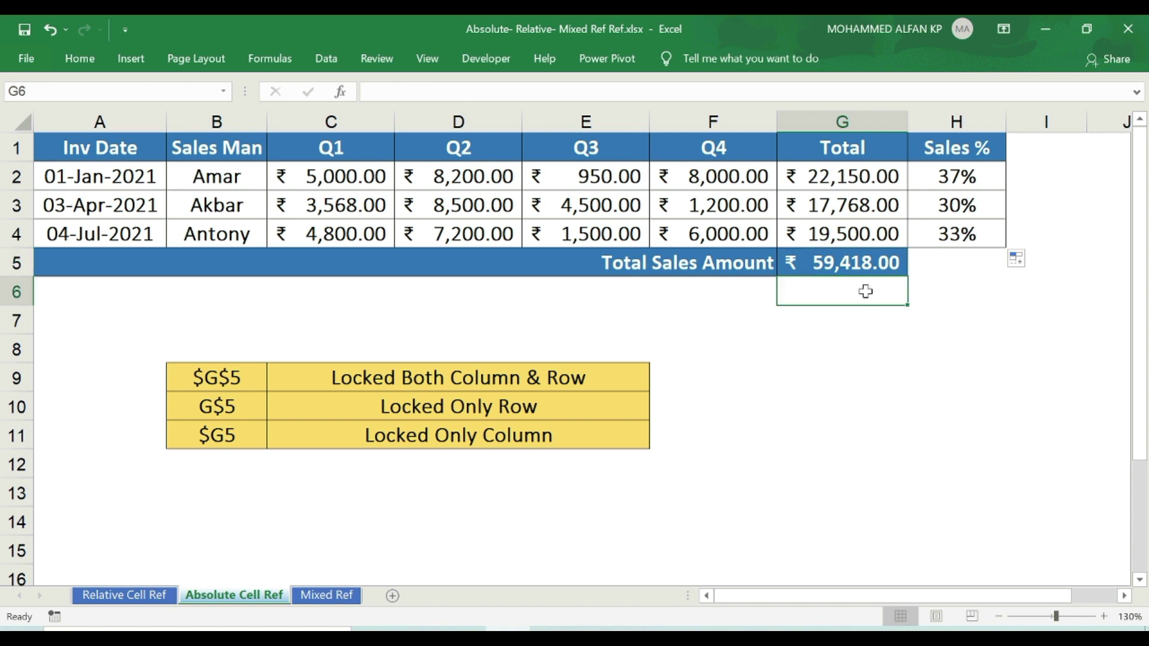
{"action": "mouse_move", "coordinate": [865, 290]}
{"action": "left_mouse_down"}
{"action": "mouse_move", "coordinate": [866, 337]}
{"action": "mouse_move", "coordinate": [864, 291]}
{"action": "left_mouse_up"}
{"action": "left_click", "coordinate": [863, 269]}
Change the Sales % formula in H2 to =G2/$G5 and fill it down to H4.
{"action": "left_click", "coordinate": [994, 178]}
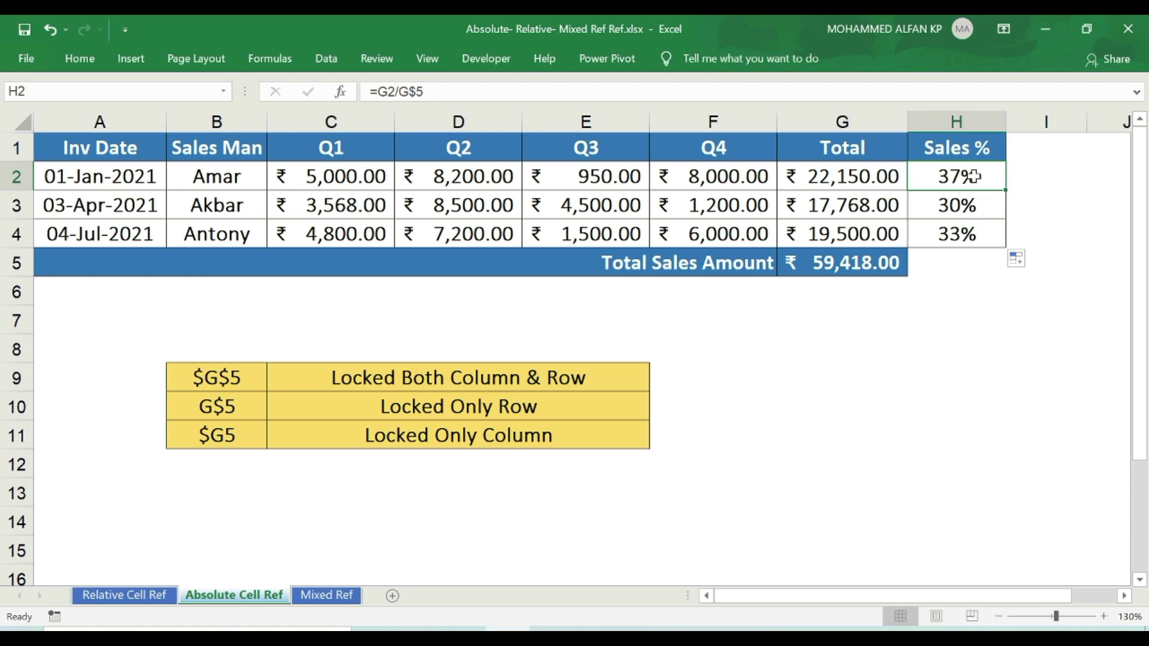
{"action": "double_click", "coordinate": [406, 92]}
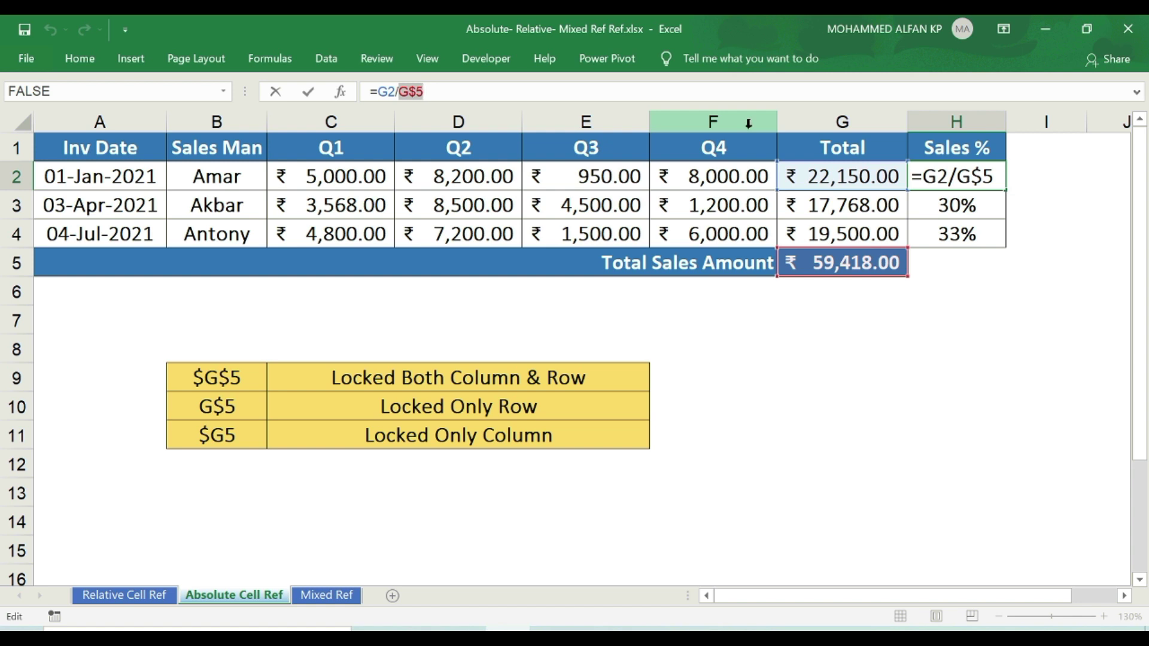
{"action": "key", "text": "F4"}
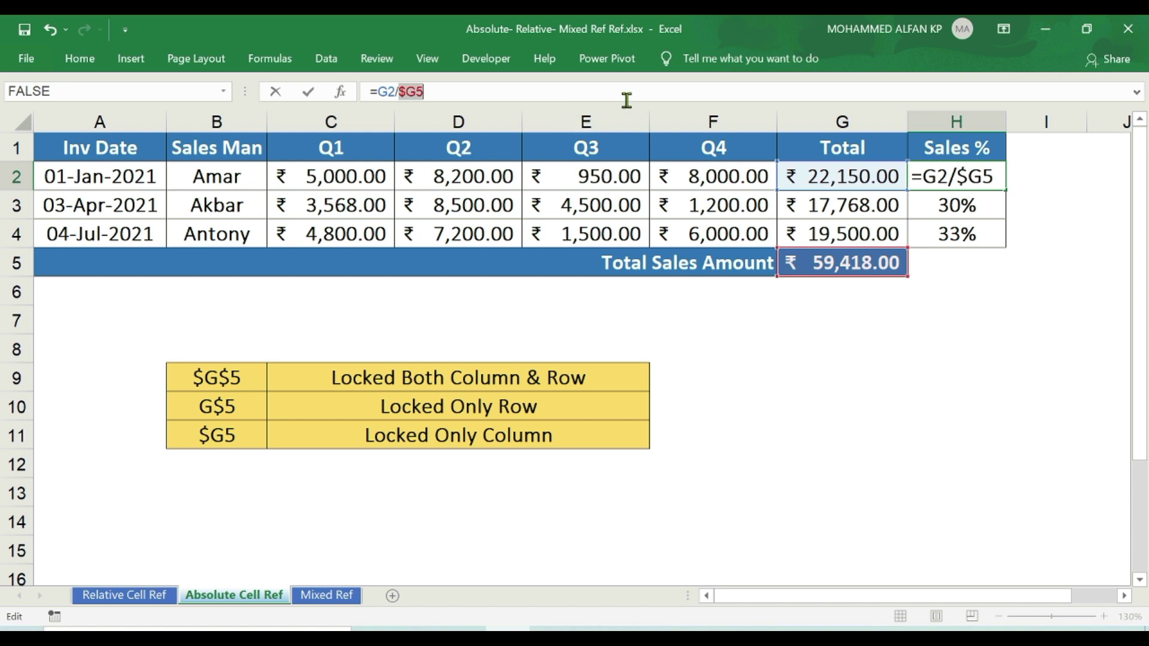
{"action": "key", "text": "Return"}
{"action": "left_click", "coordinate": [972, 177]}
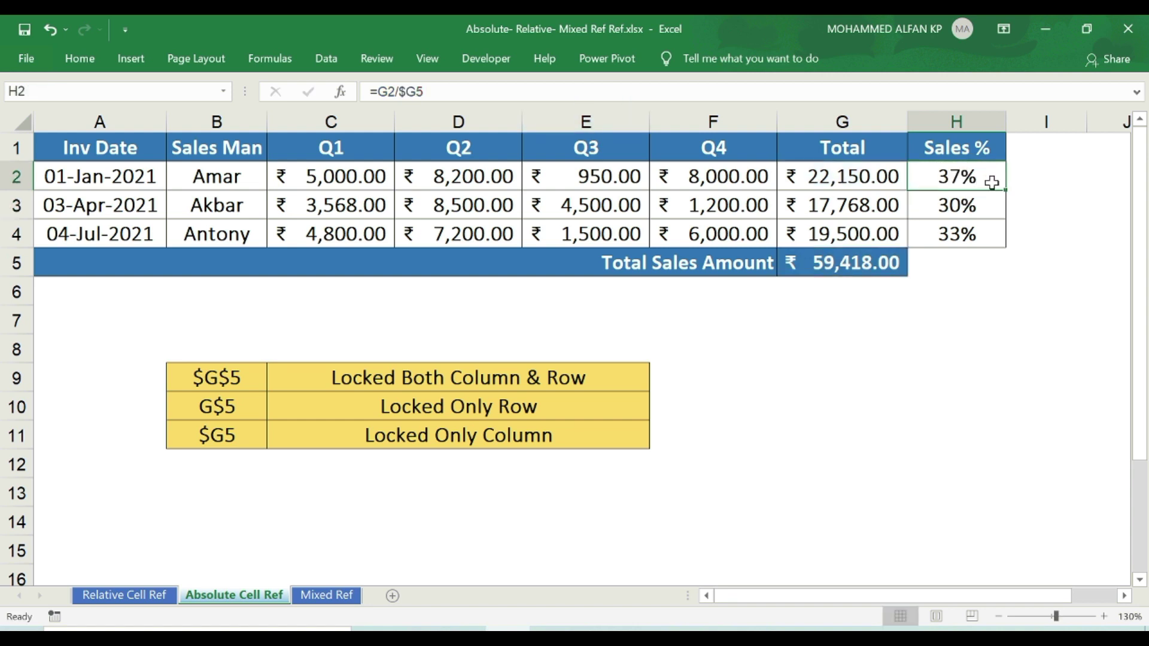
{"action": "left_click_drag", "start_coordinate": [1010, 190], "coordinate": [1011, 246]}
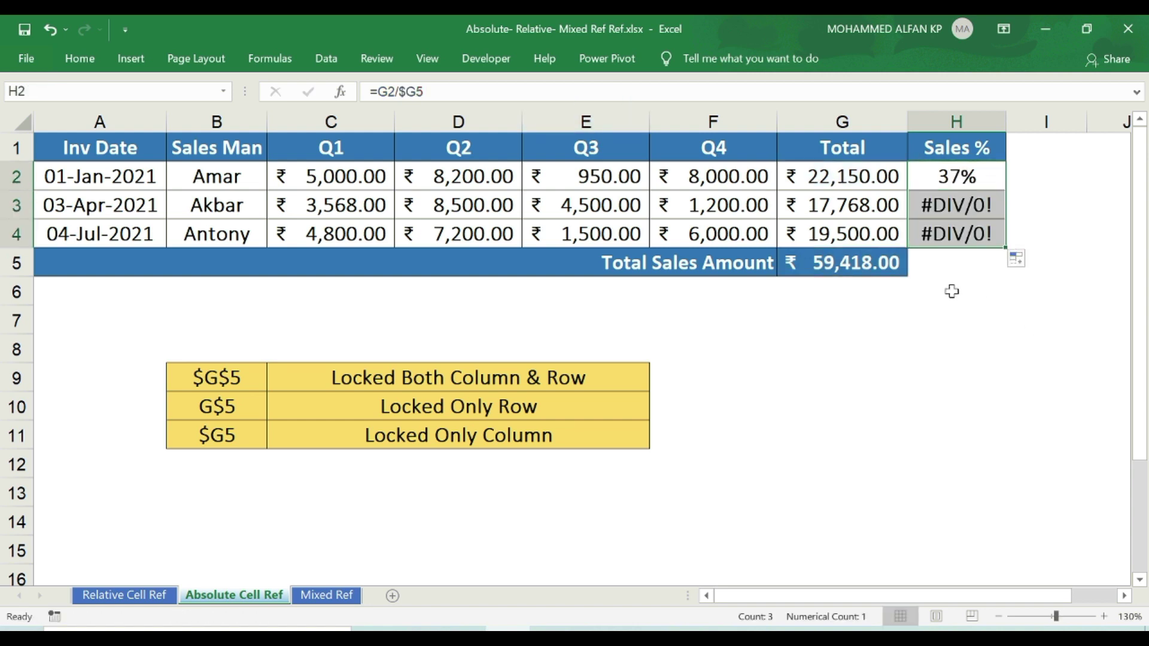
Examine column G, rows 5 to 7 and the H3 formula to see how the $G5 reference behaves when filled down.
{"action": "left_click", "coordinate": [879, 266]}
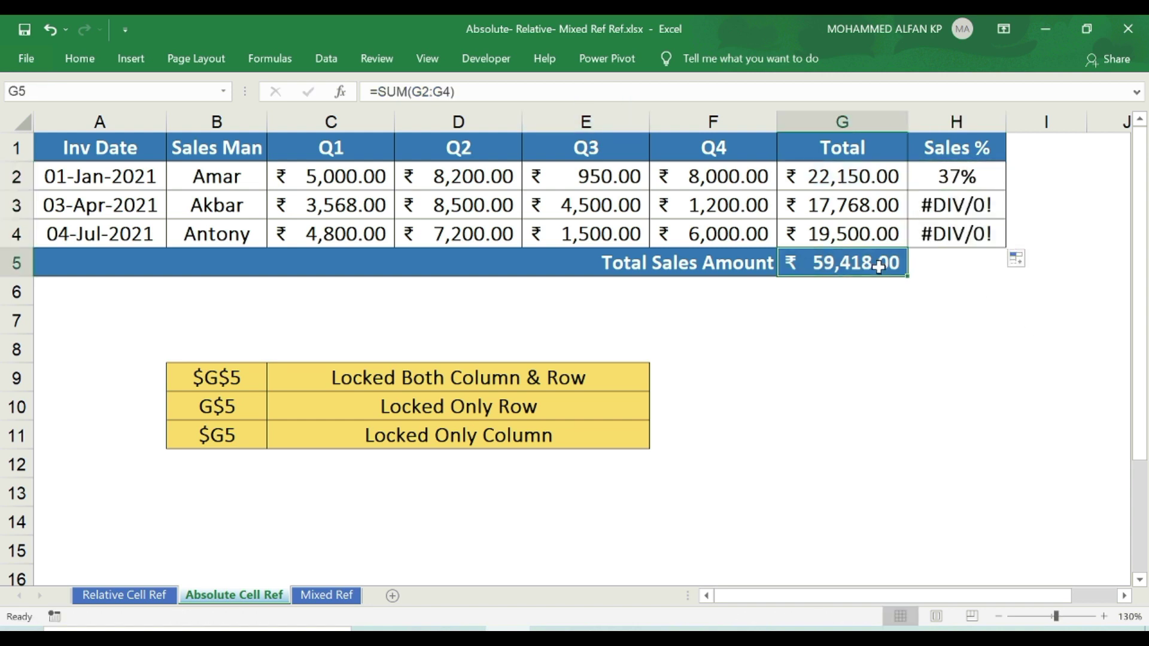
{"action": "left_click", "coordinate": [858, 121]}
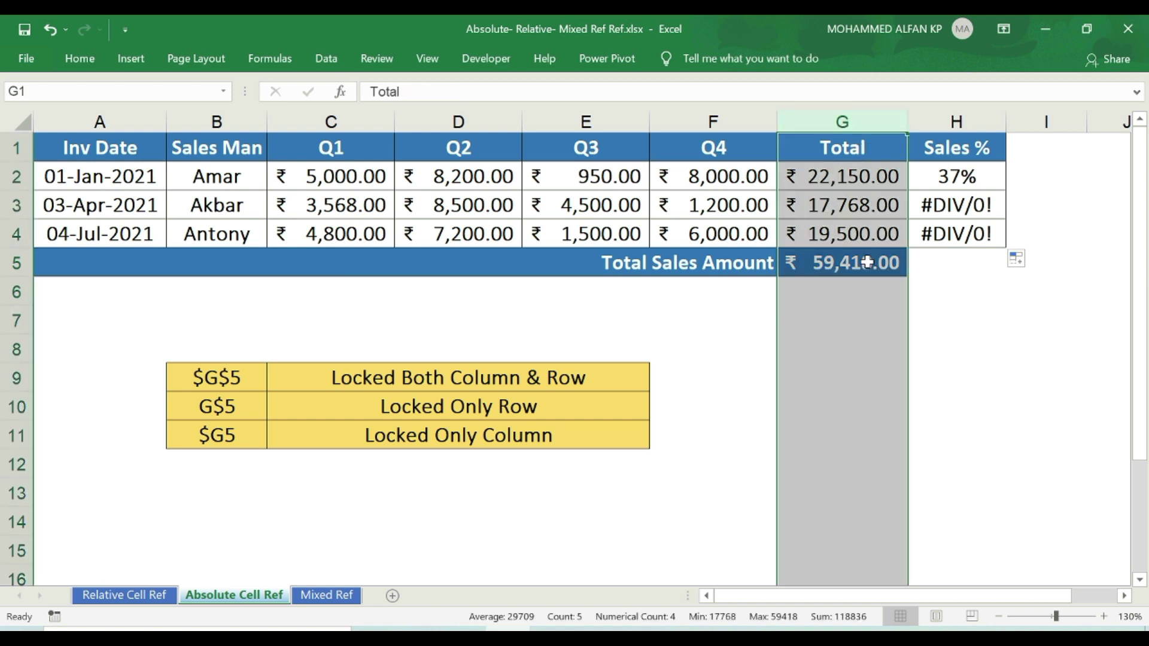
{"action": "left_click", "coordinate": [870, 264]}
{"action": "left_click", "coordinate": [858, 121]}
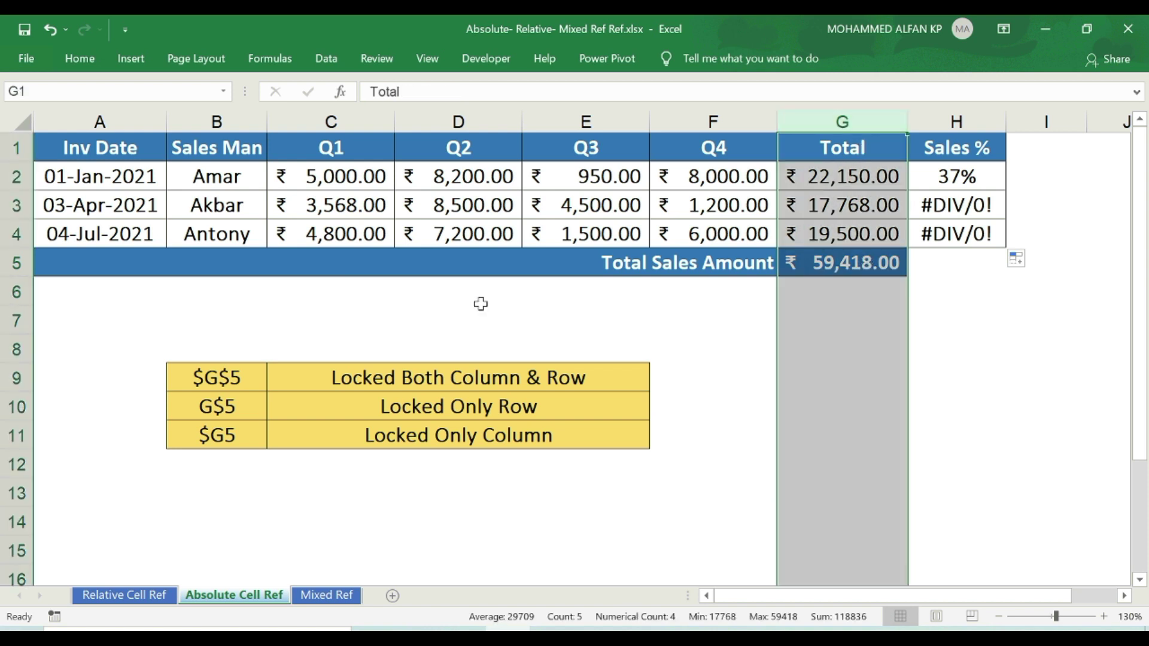
{"action": "left_click", "coordinate": [17, 265]}
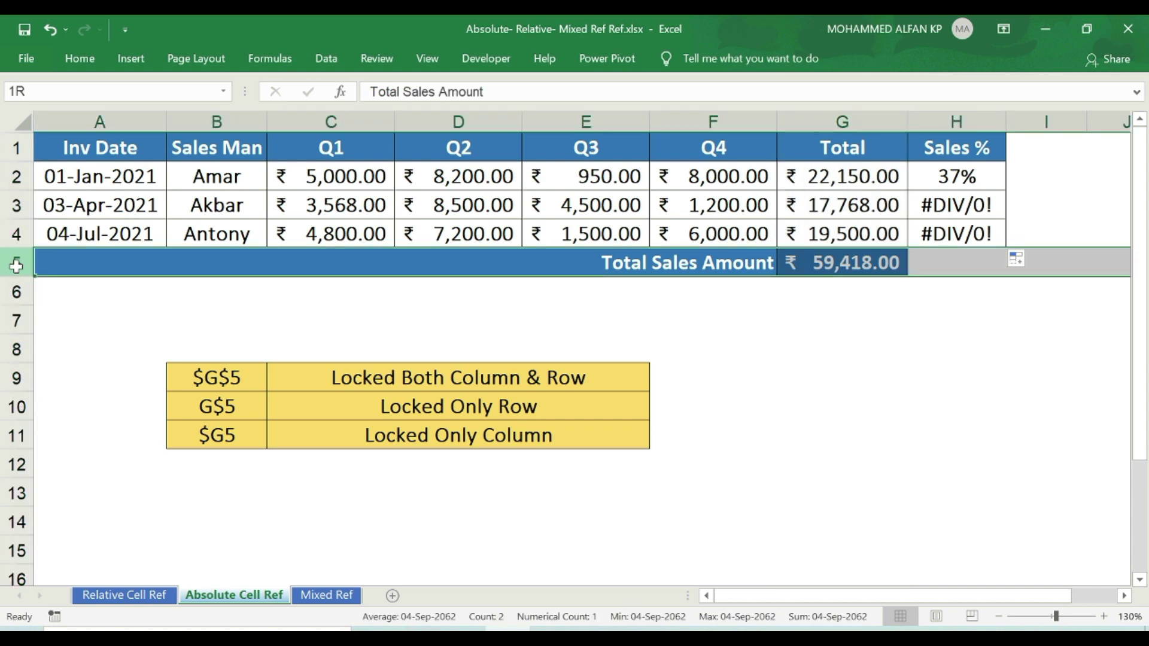
{"action": "left_click_drag", "start_coordinate": [16, 265], "coordinate": [16, 327]}
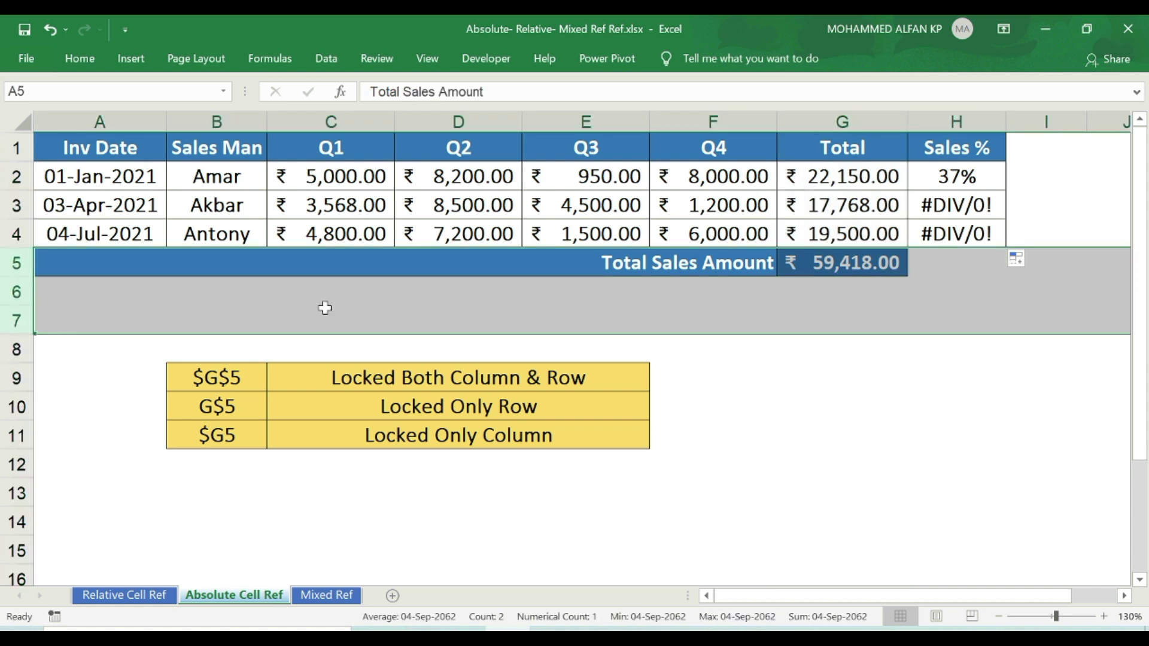
{"action": "left_click", "coordinate": [975, 205]}
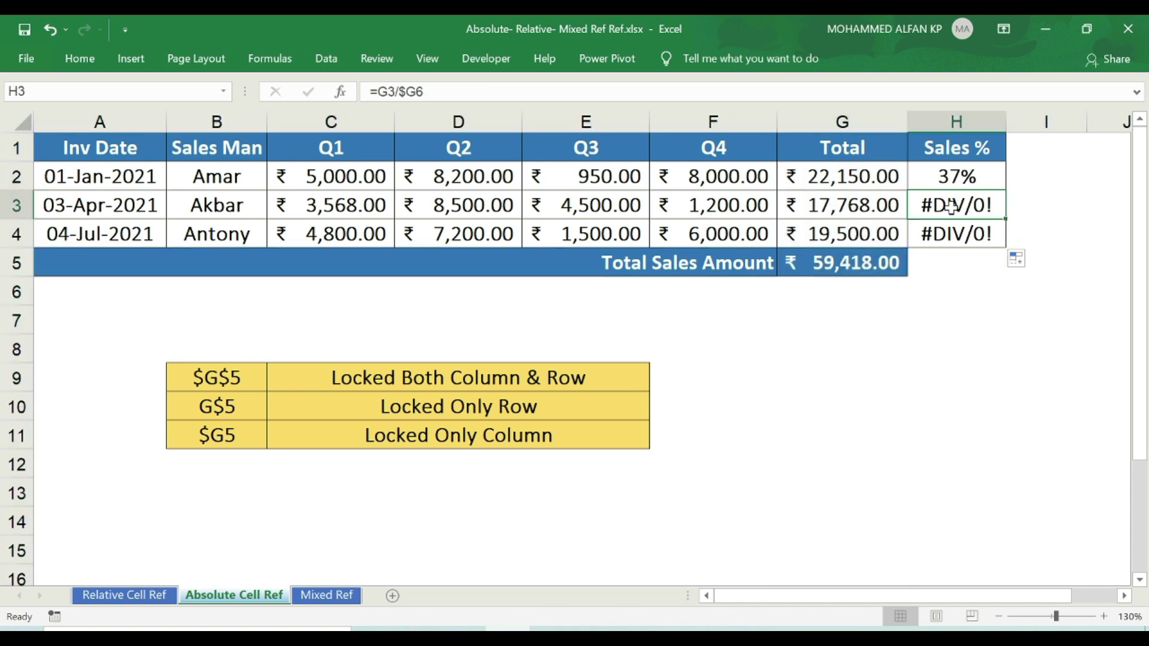
{"action": "left_click_drag", "start_coordinate": [978, 179], "coordinate": [995, 246]}
Cycle the divisor reference in the H2 formula through its lock types, settle on =G2/G$5, and fill it down to H4.
{"action": "left_click", "coordinate": [982, 179]}
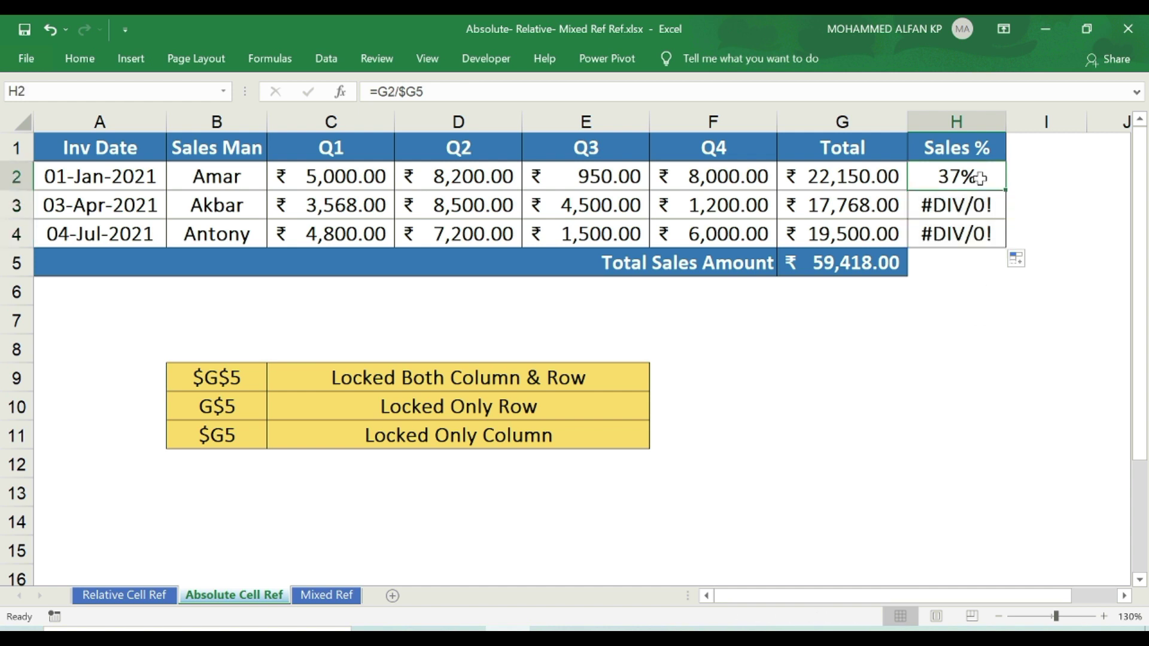
{"action": "left_click", "coordinate": [398, 91]}
{"action": "left_click_drag", "start_coordinate": [398, 92], "coordinate": [456, 91]}
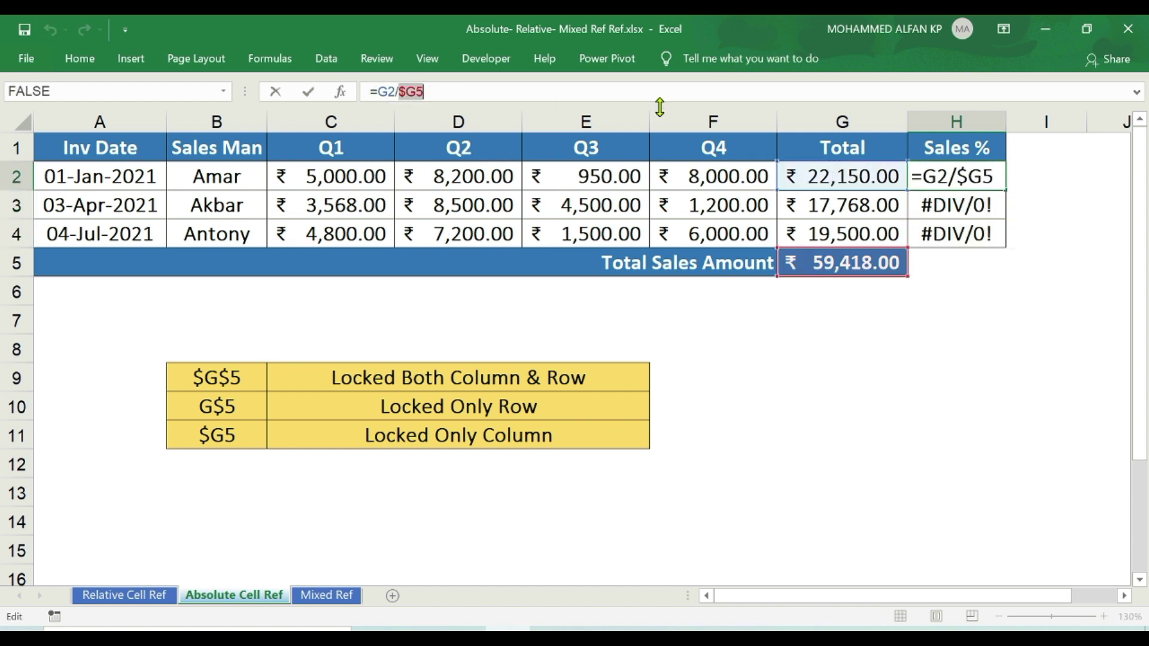
{"action": "key", "text": "F4"}
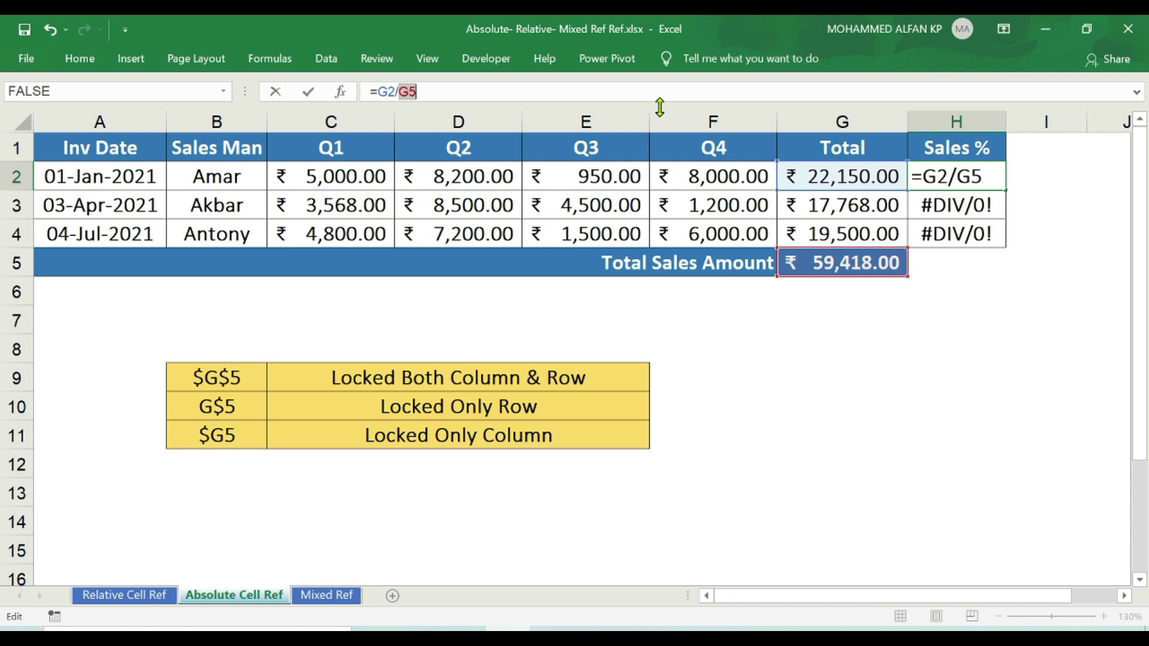
{"action": "key", "text": "F4"}
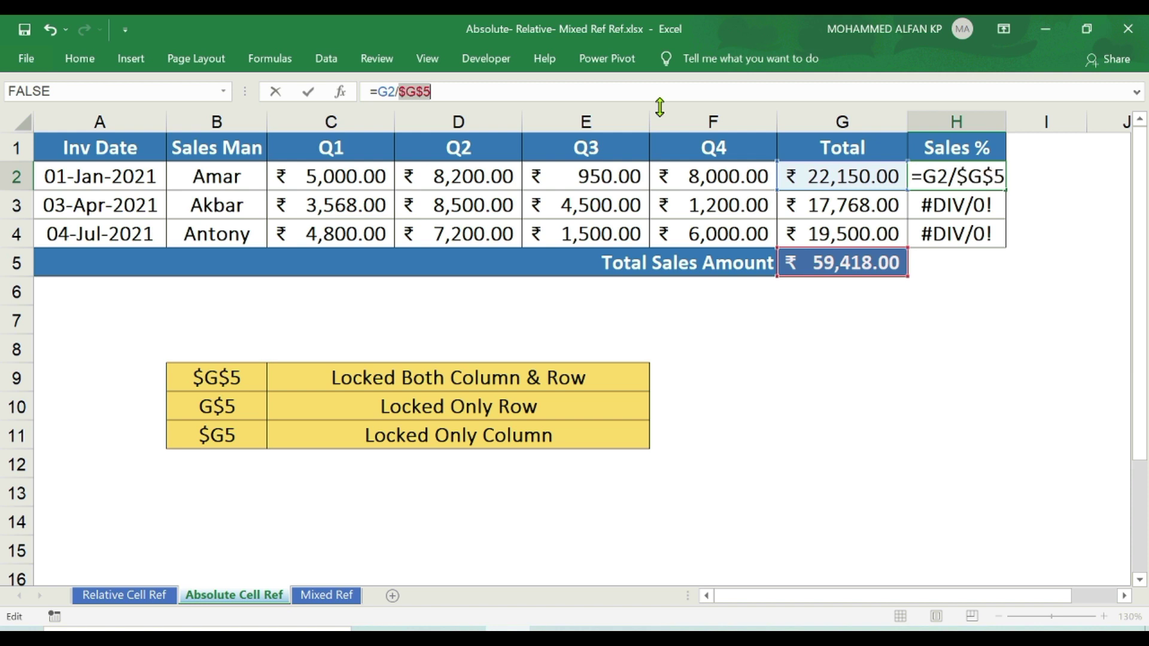
{"action": "key", "text": "F4"}
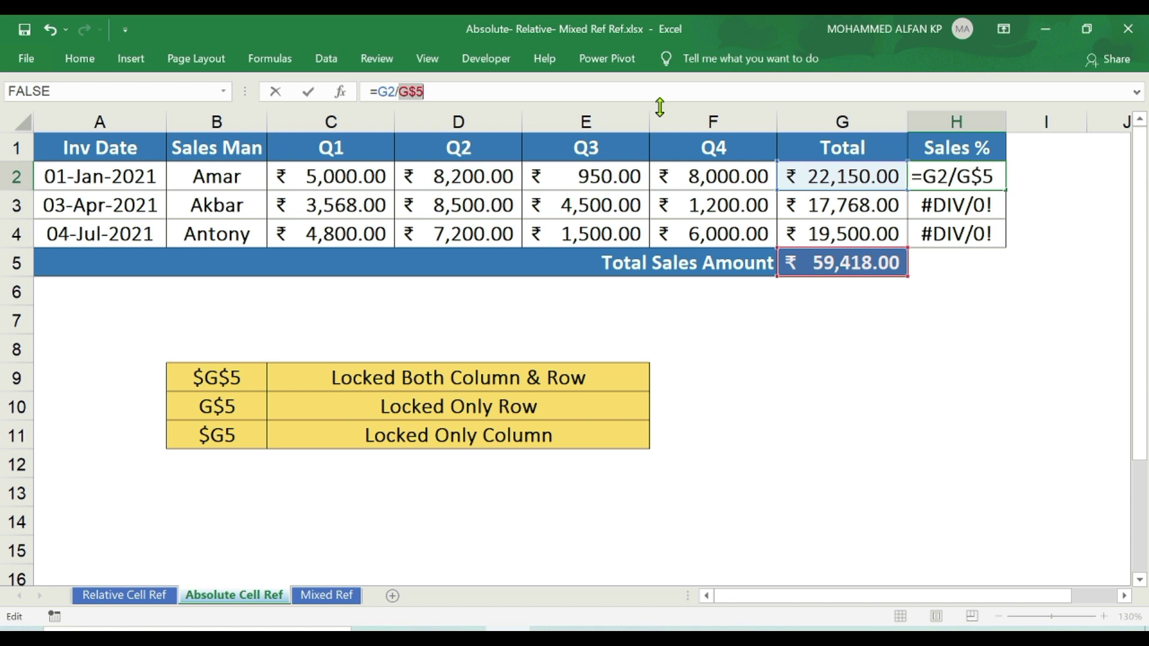
{"action": "key", "text": "F4"}
{"action": "key", "text": "F4"}
{"action": "key", "text": "F4"}
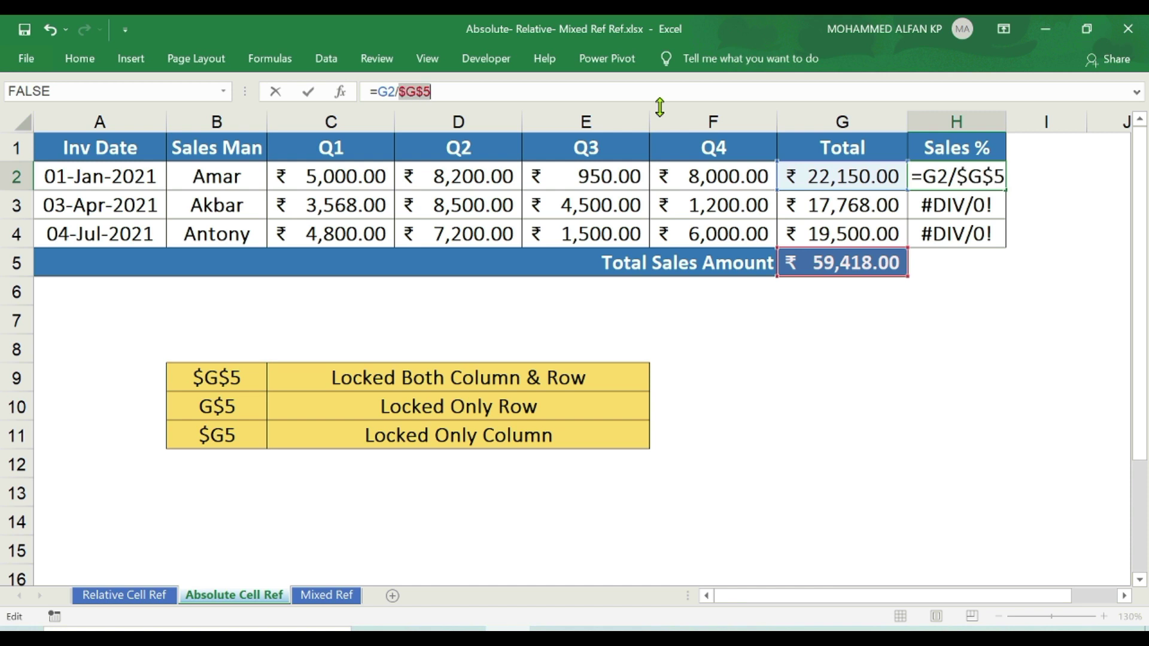
{"action": "key", "text": "F4"}
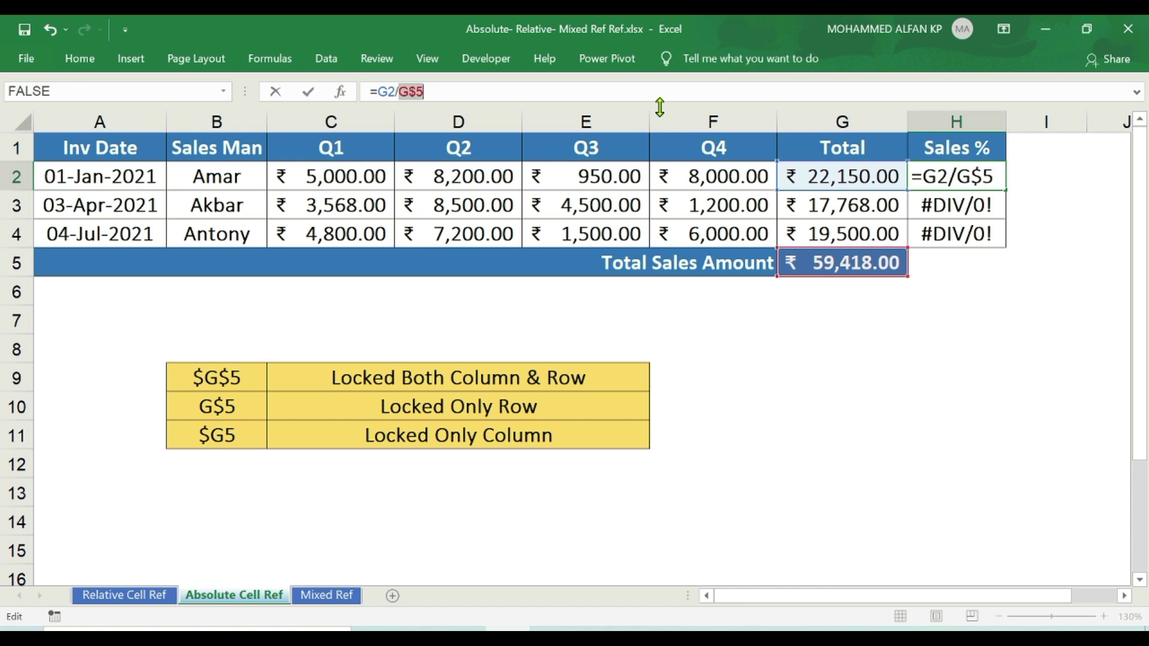
{"action": "key", "text": "Return"}
{"action": "left_click", "coordinate": [1001, 177]}
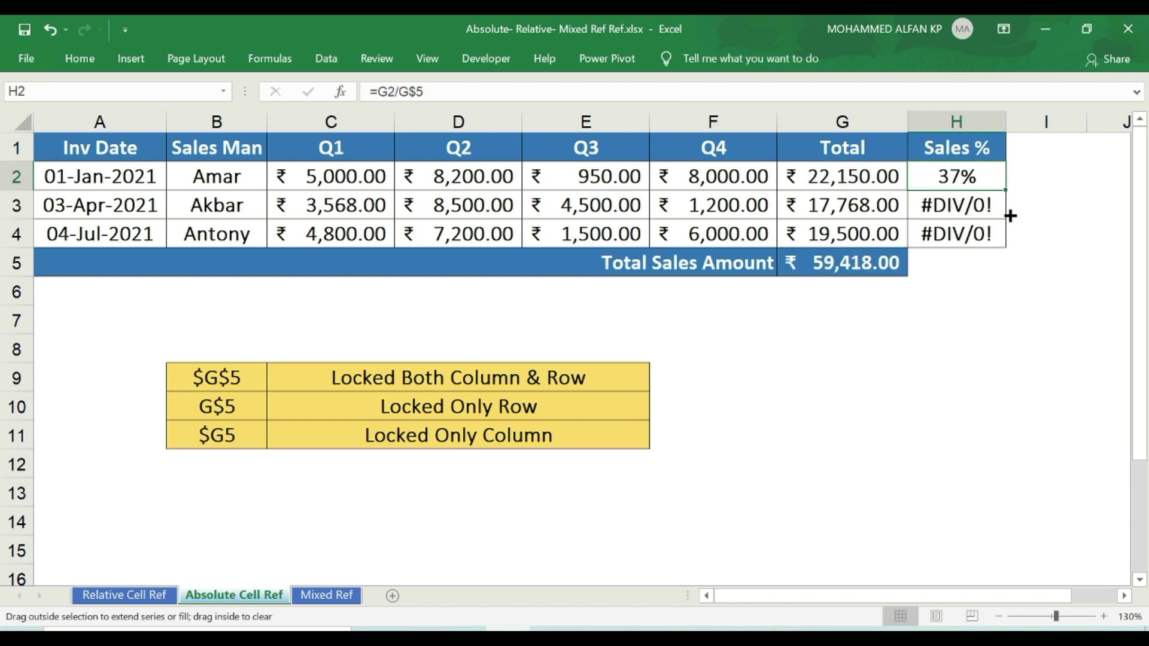
{"action": "left_click_drag", "start_coordinate": [1010, 216], "coordinate": [1011, 241]}
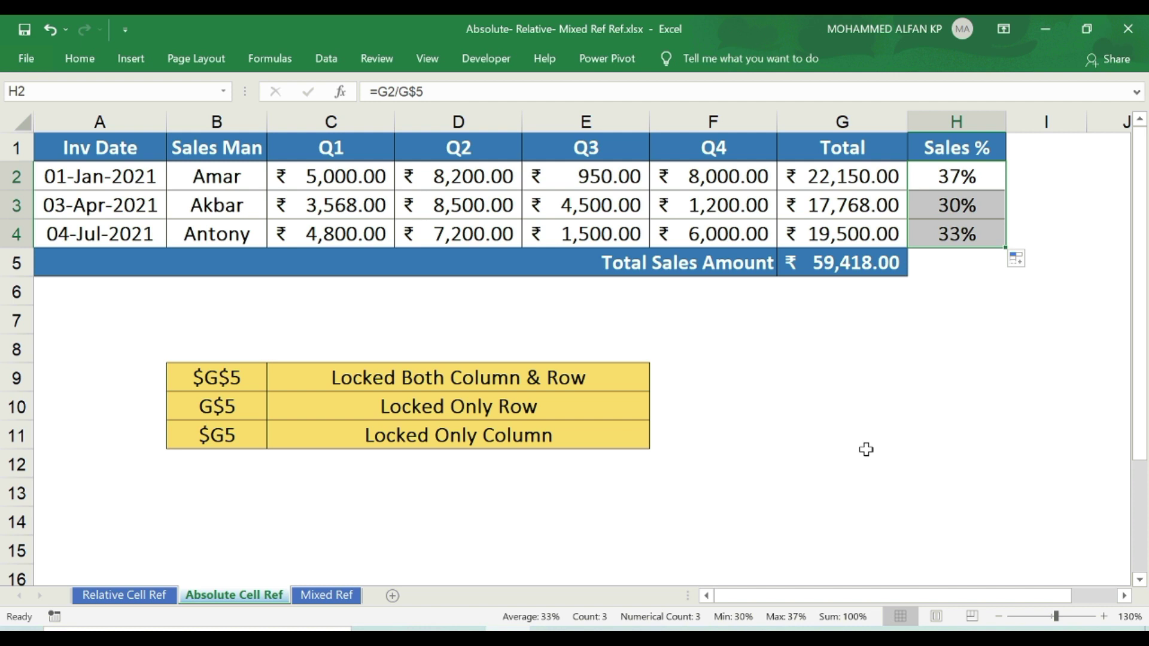
Switch to the Mixed Ref sheet and examine its Total and Sales % columns and the empty Q1 to Q4 table in rows 9 to 12.
{"action": "left_click", "coordinate": [326, 600]}
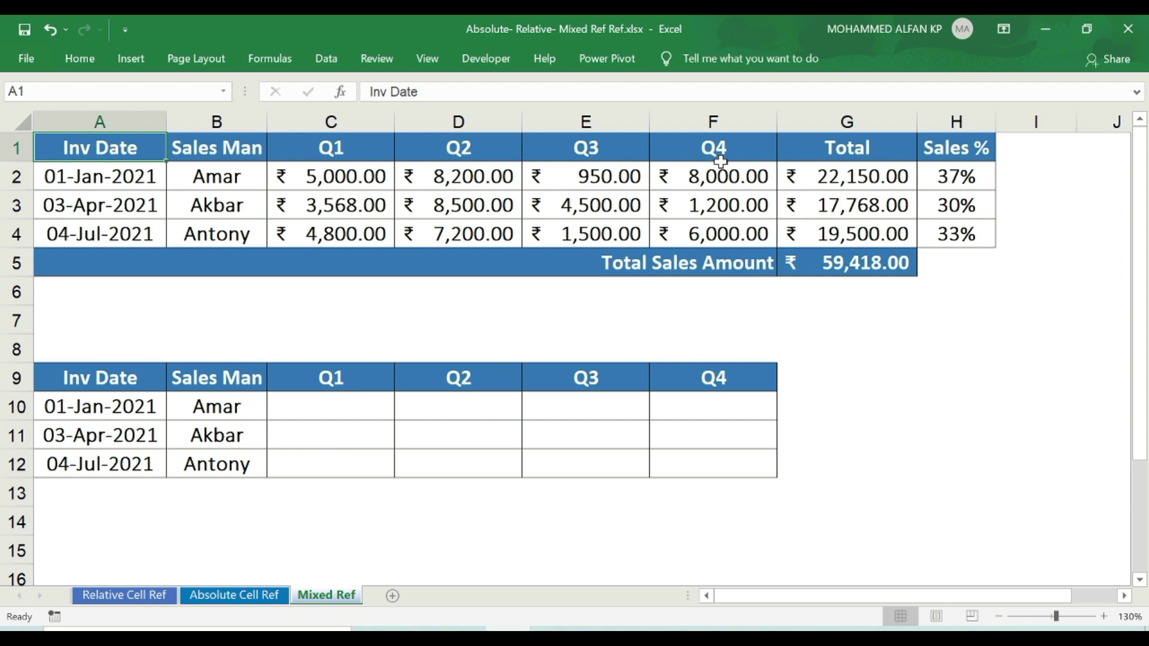
{"action": "left_click_drag", "start_coordinate": [852, 155], "coordinate": [860, 262]}
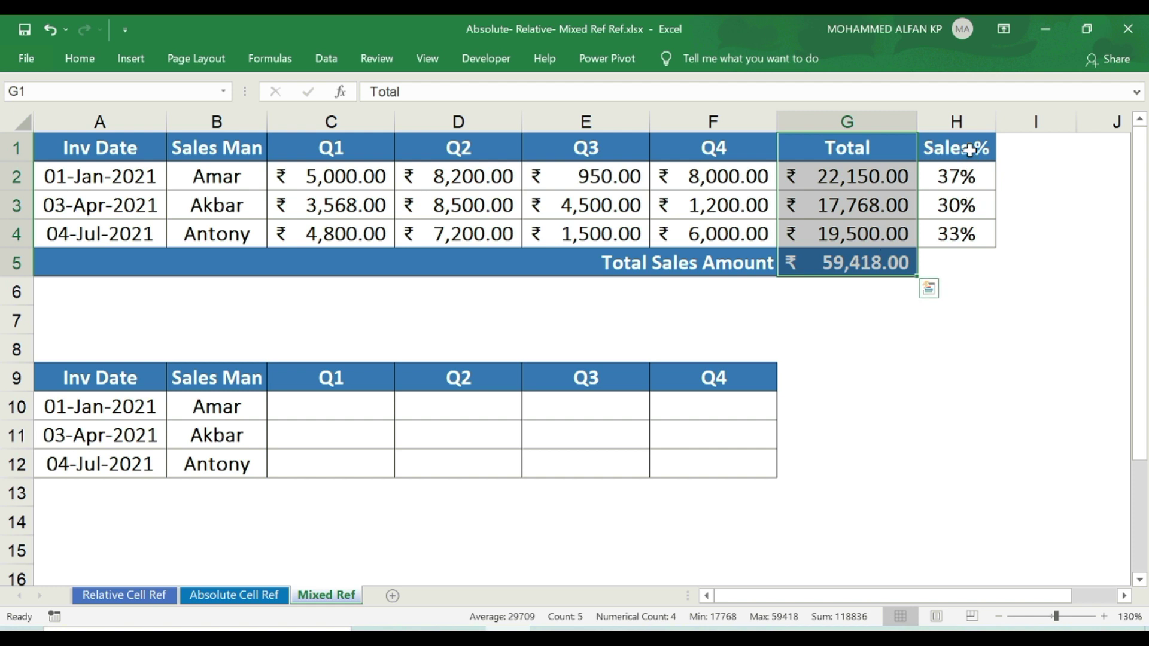
{"action": "left_click_drag", "start_coordinate": [967, 152], "coordinate": [969, 232]}
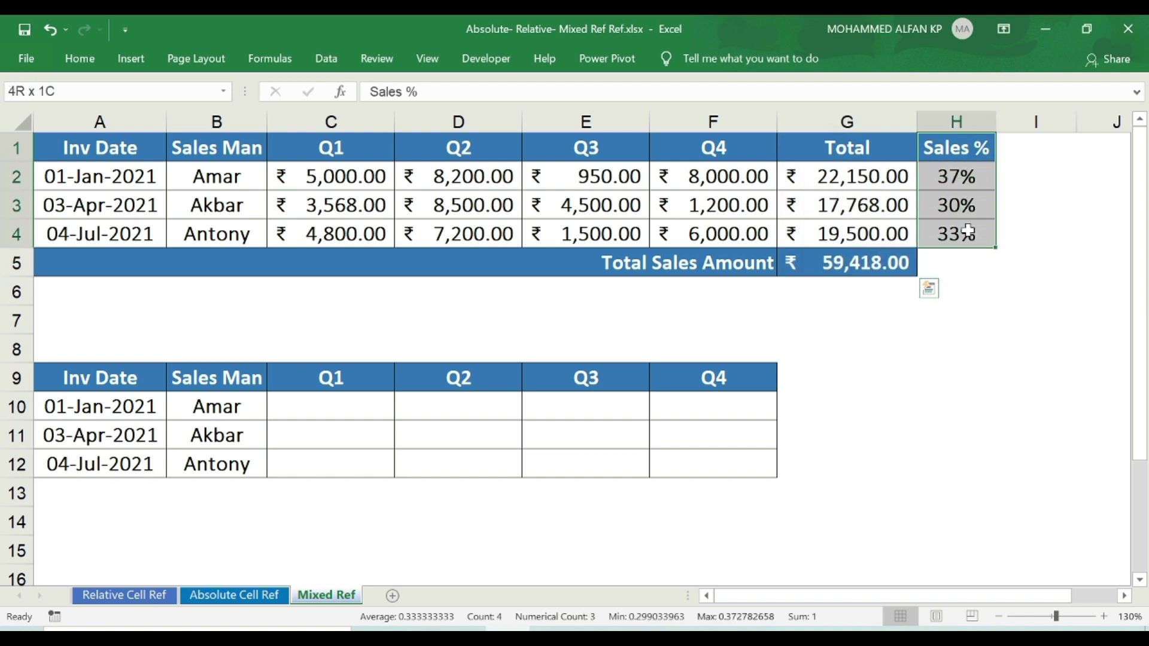
{"action": "left_click", "coordinate": [216, 378]}
{"action": "left_click_drag", "start_coordinate": [76, 379], "coordinate": [774, 446]}
{"action": "left_click_drag", "start_coordinate": [187, 384], "coordinate": [216, 464]}
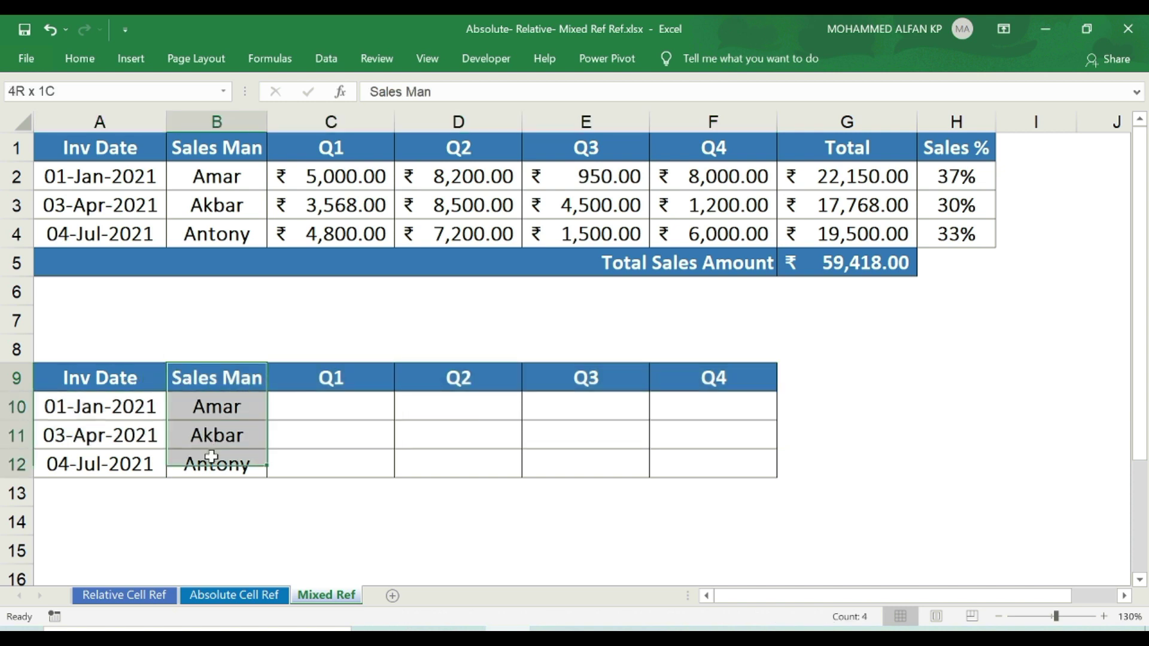
{"action": "left_click", "coordinate": [362, 378]}
{"action": "key", "text": "ctrl+shift+Right"}
{"action": "left_click_drag", "start_coordinate": [287, 377], "coordinate": [687, 377]}
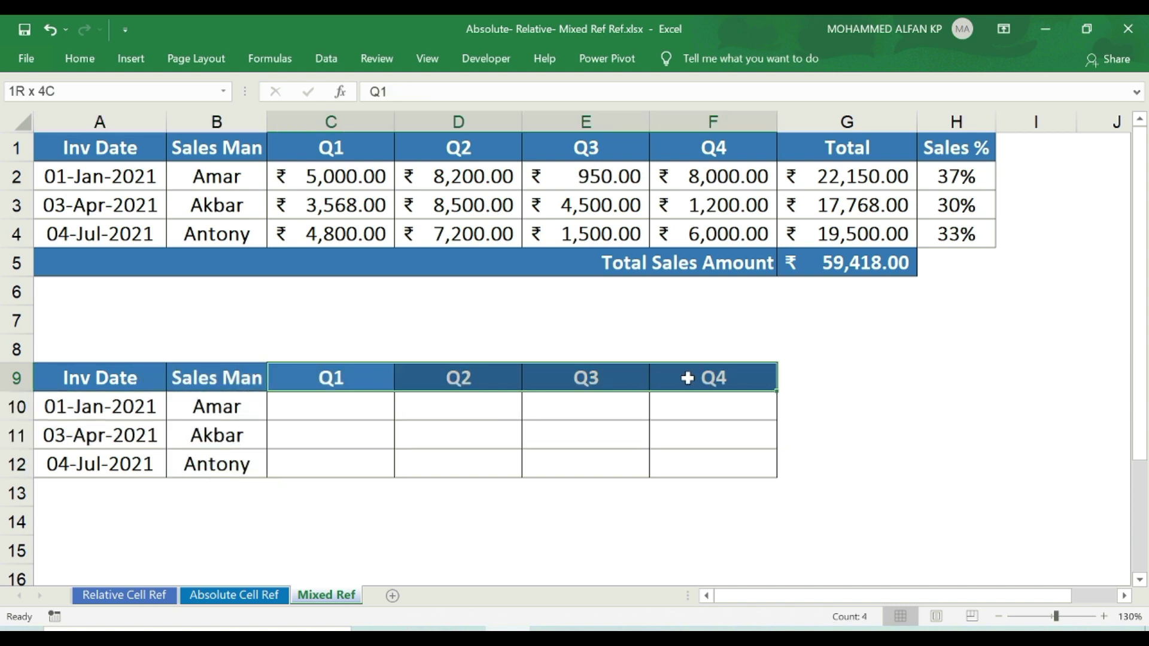
{"action": "left_click", "coordinate": [338, 406]}
{"action": "left_click_drag", "start_coordinate": [338, 407], "coordinate": [731, 465]}
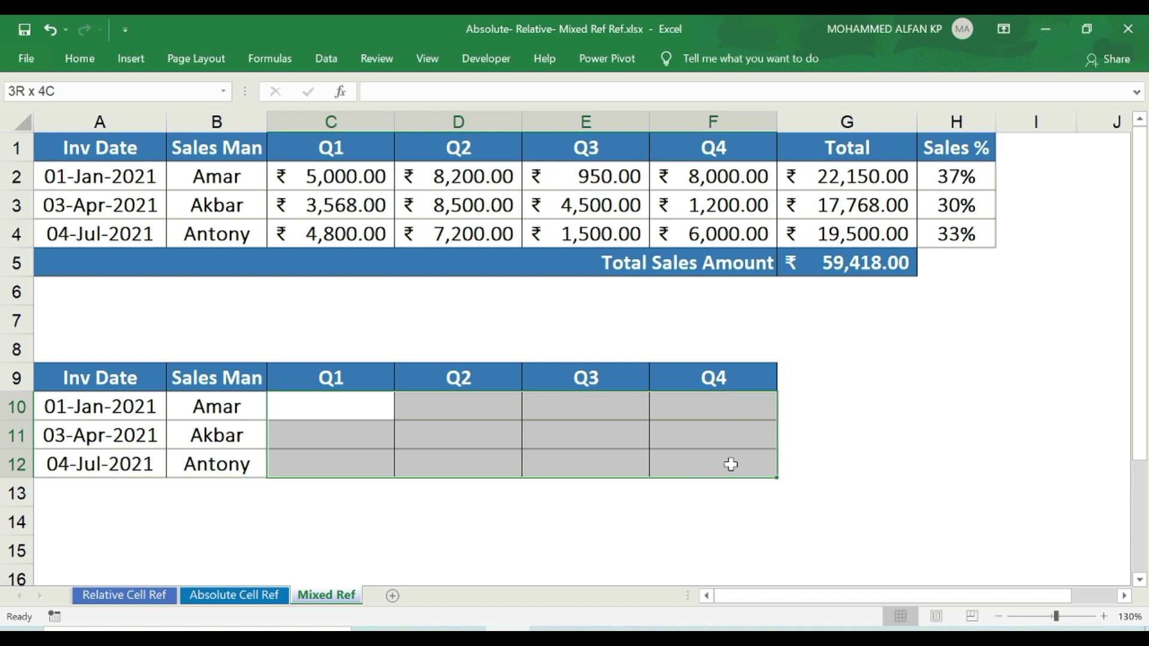
{"action": "left_click", "coordinate": [340, 408]}
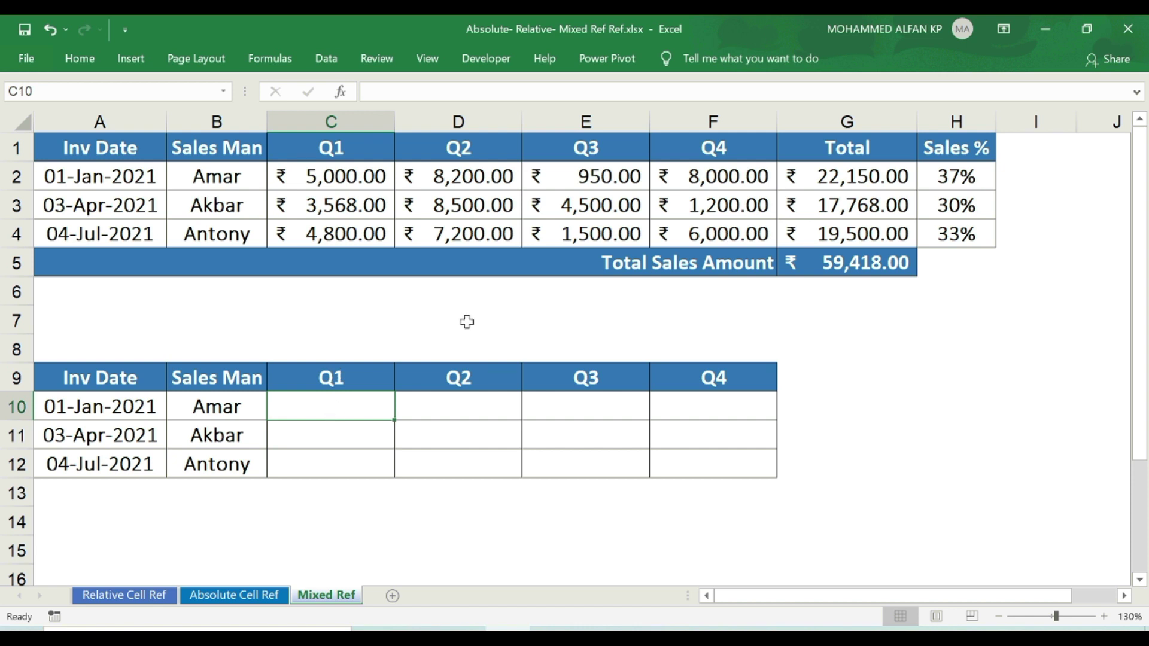
Calculate the first salesman's Q1 share in C10 with =C2/G2 and fill the formula across to F10.
{"action": "left_click", "coordinate": [868, 176]}
{"action": "left_click", "coordinate": [368, 177]}
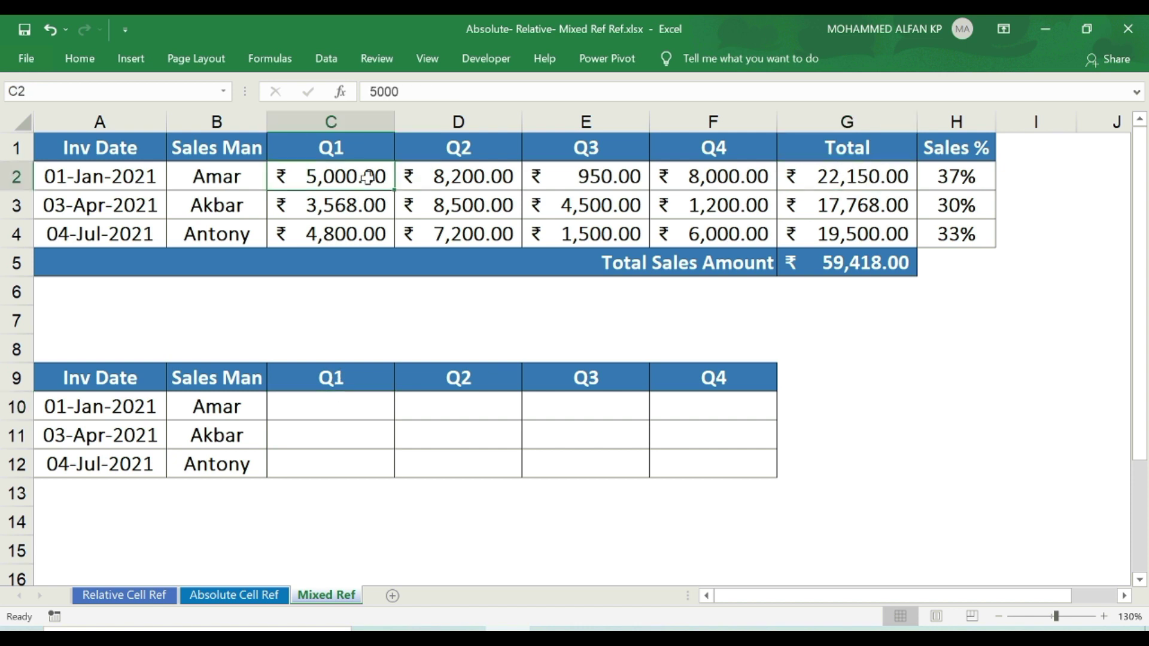
{"action": "left_click", "coordinate": [358, 407]}
{"action": "type", "text": "="}
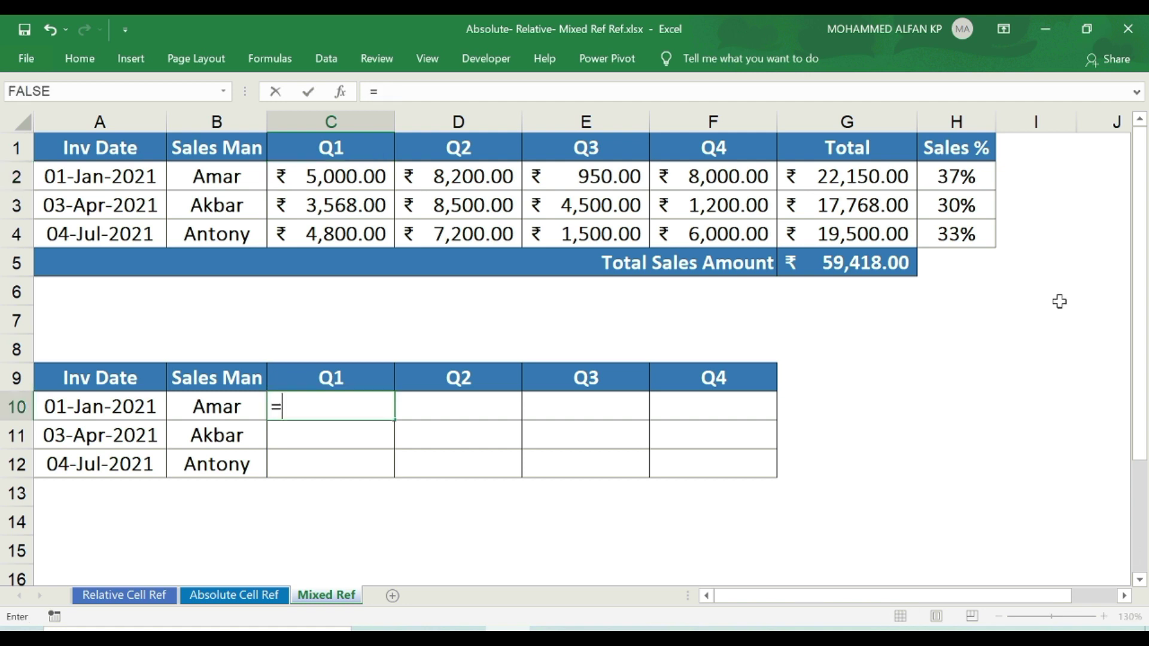
{"action": "left_click", "coordinate": [358, 175]}
{"action": "type", "text": "/"}
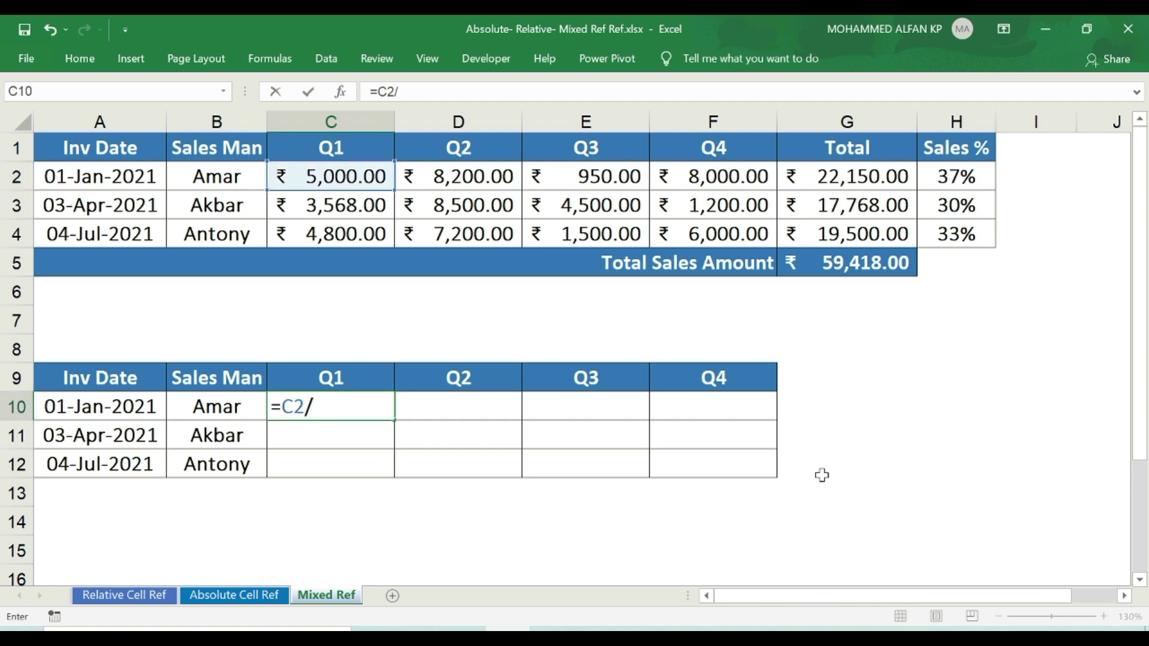
{"action": "left_click", "coordinate": [860, 176]}
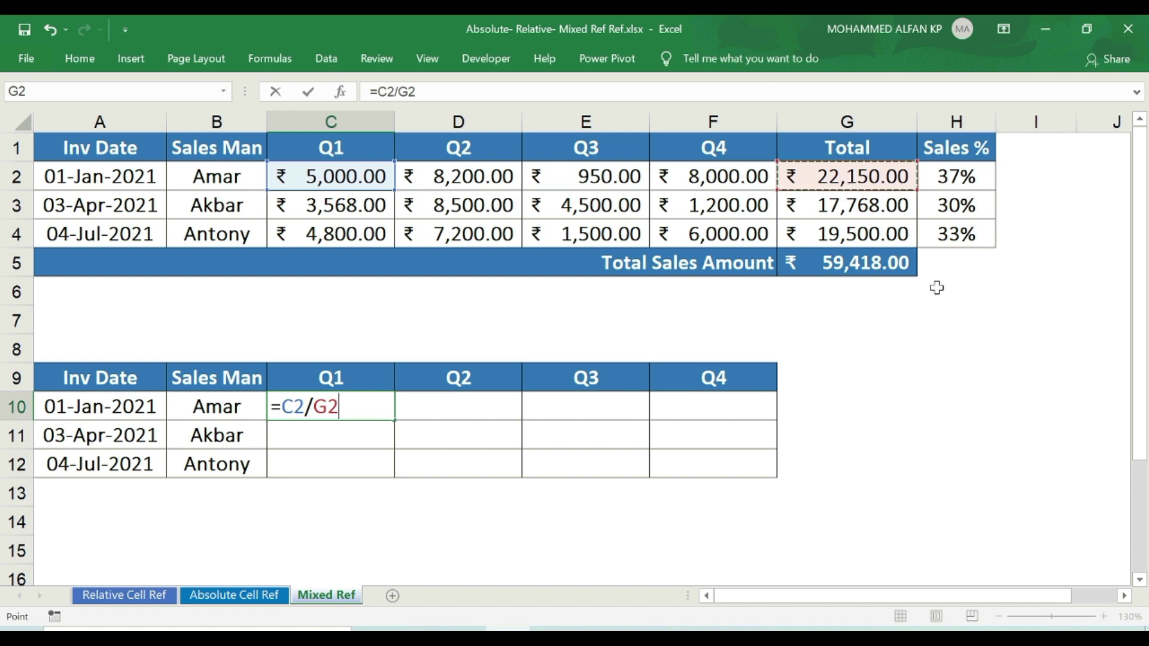
{"action": "key", "text": "Return"}
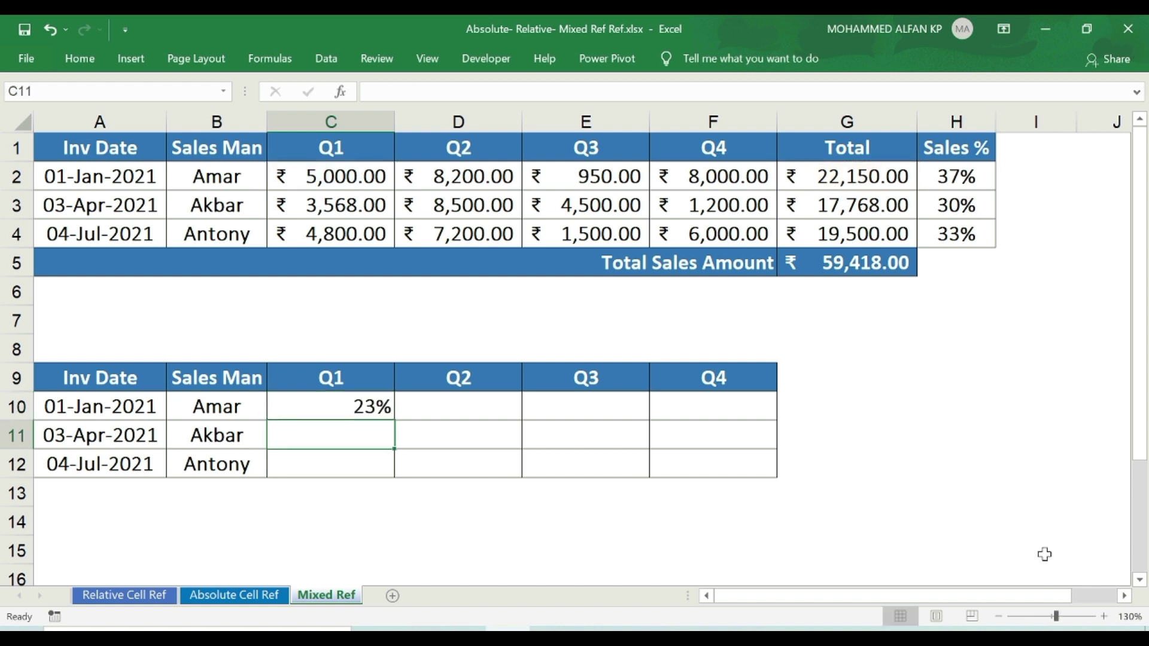
{"action": "left_click", "coordinate": [359, 407]}
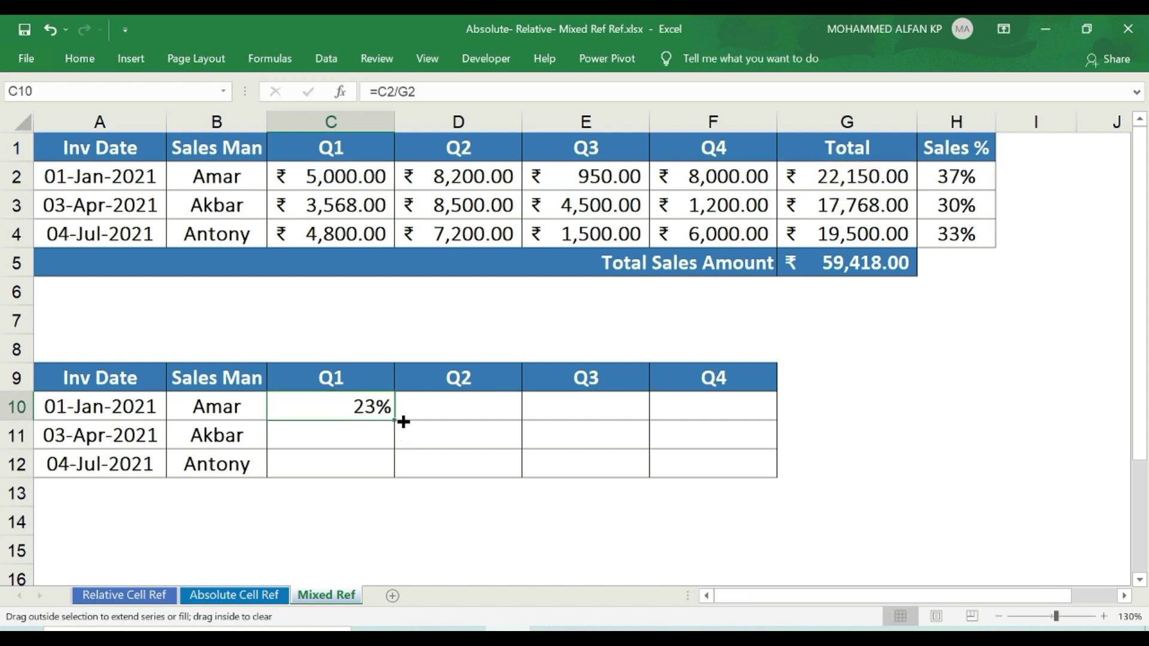
{"action": "left_click_drag", "start_coordinate": [403, 421], "coordinate": [775, 419]}
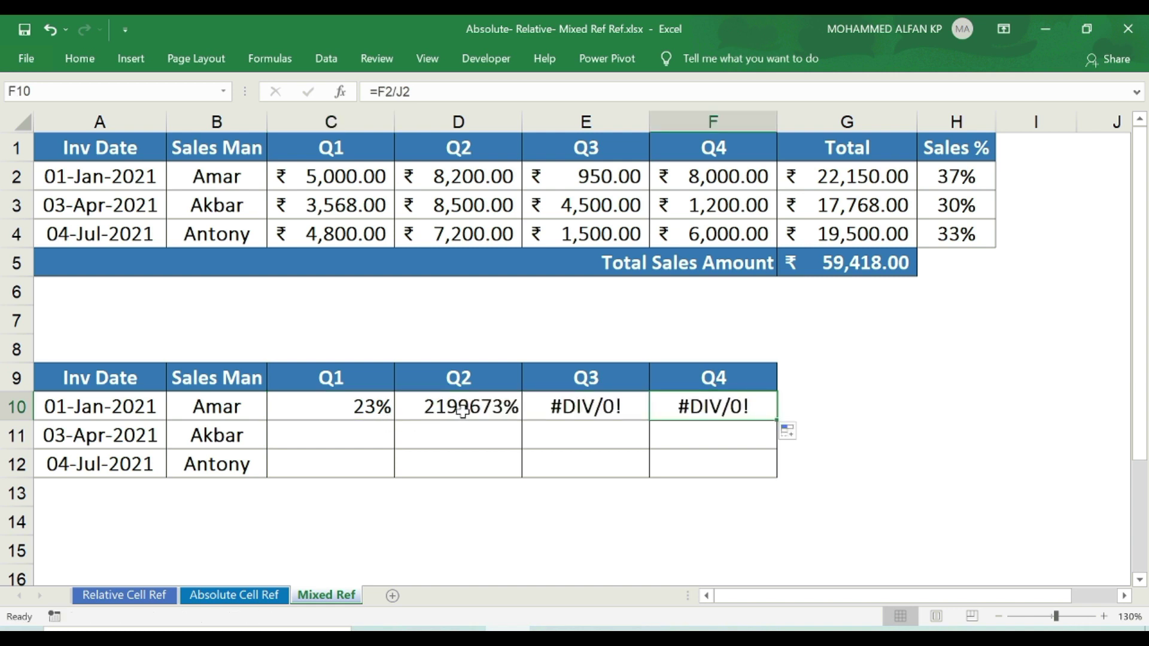
Compare the C10 and D10 formulas and check the divisor cells G2 and H2 that they reference.
{"action": "left_click", "coordinate": [332, 408]}
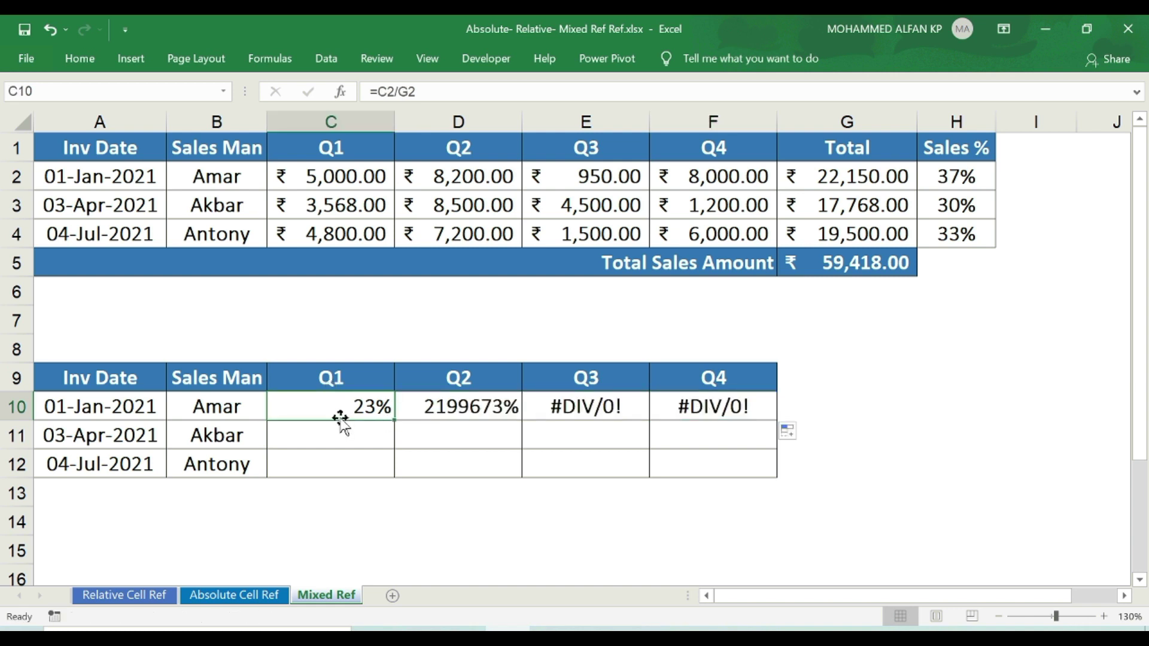
{"action": "left_click", "coordinate": [465, 405]}
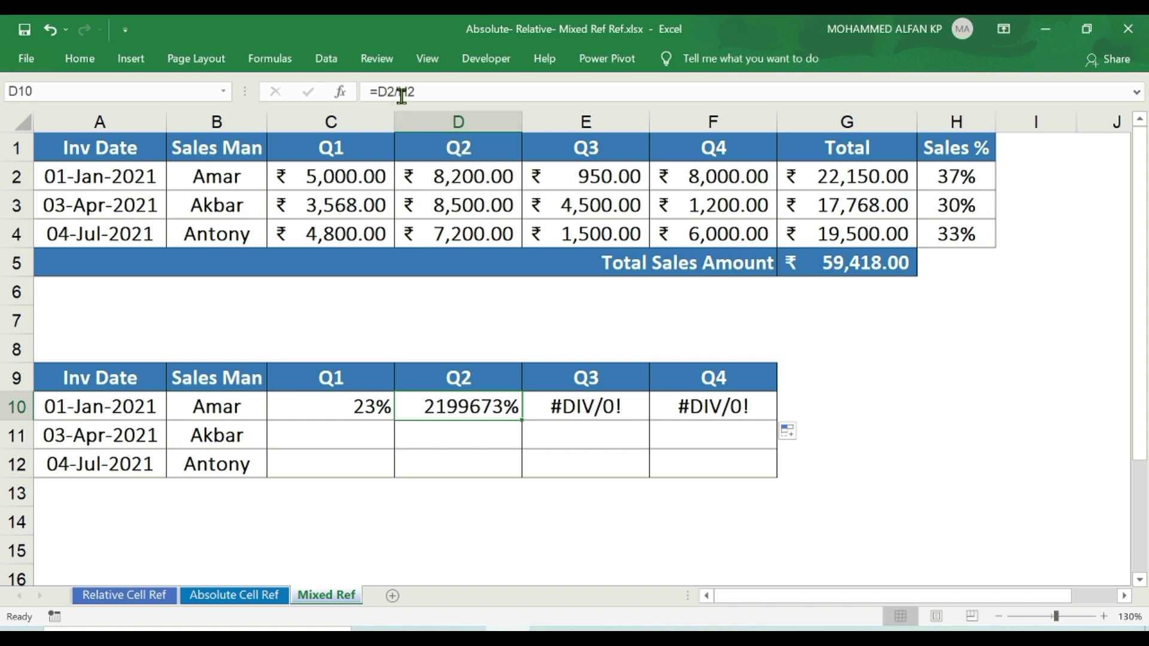
{"action": "left_click", "coordinate": [883, 169]}
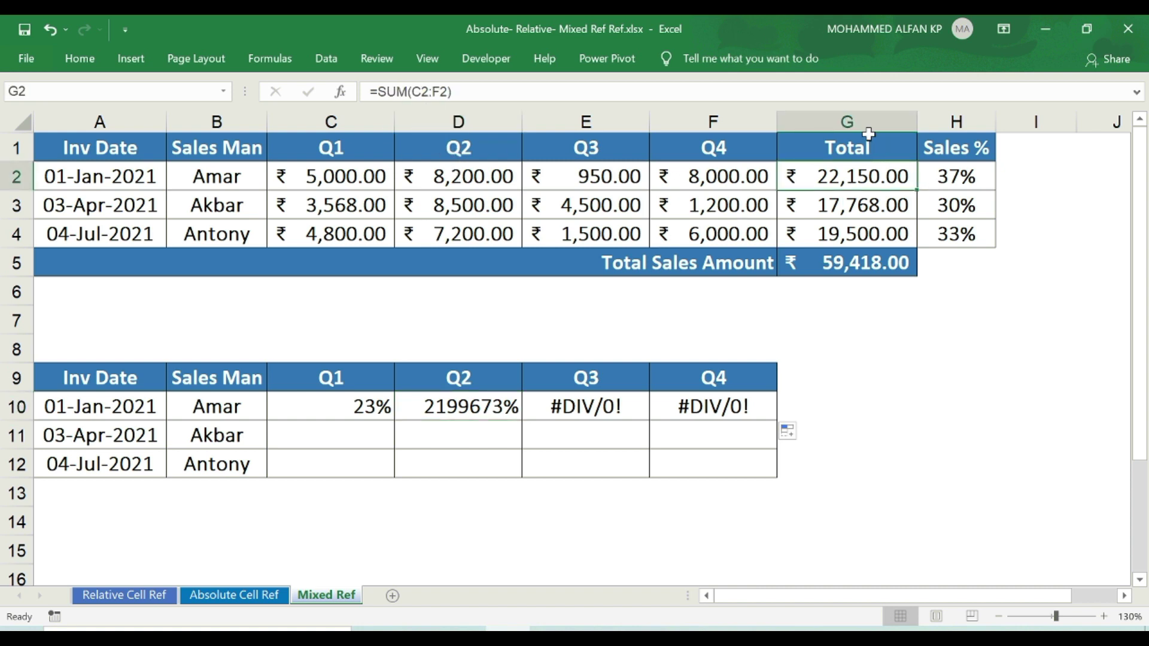
{"action": "left_click", "coordinate": [969, 173]}
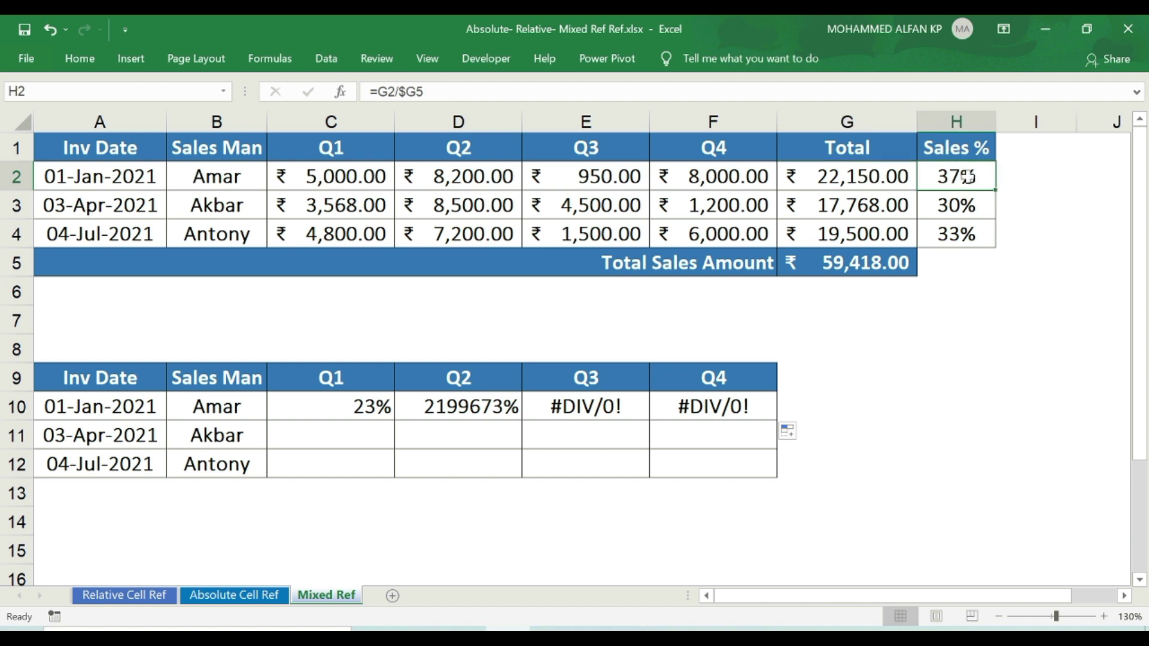
{"action": "left_click", "coordinate": [462, 410]}
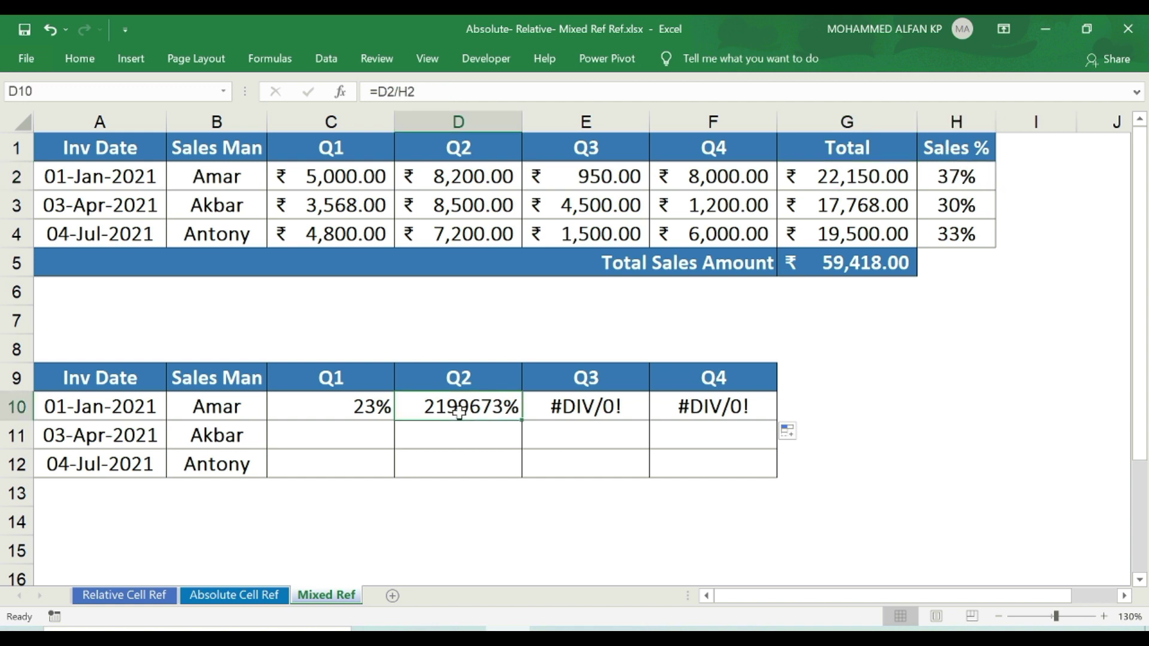
Examine the E10 and F10 formulas against C10, tracing how the divisor reference moves across from G2 to J2.
{"action": "left_click", "coordinate": [593, 410]}
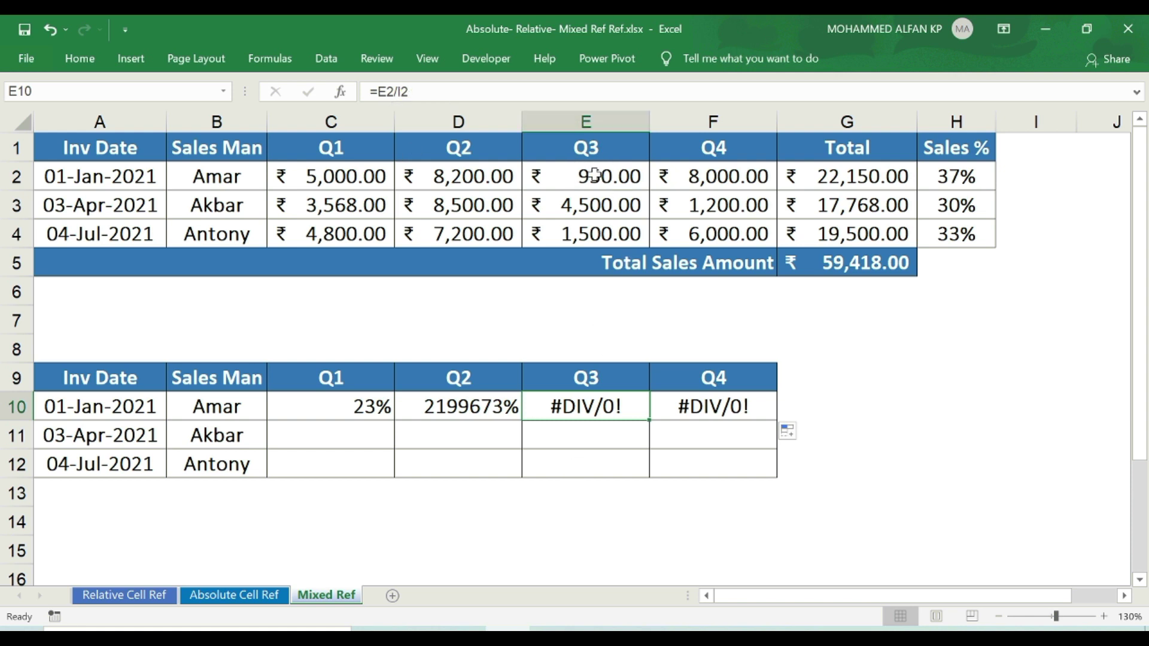
{"action": "left_click", "coordinate": [860, 176]}
{"action": "left_click", "coordinate": [970, 177]}
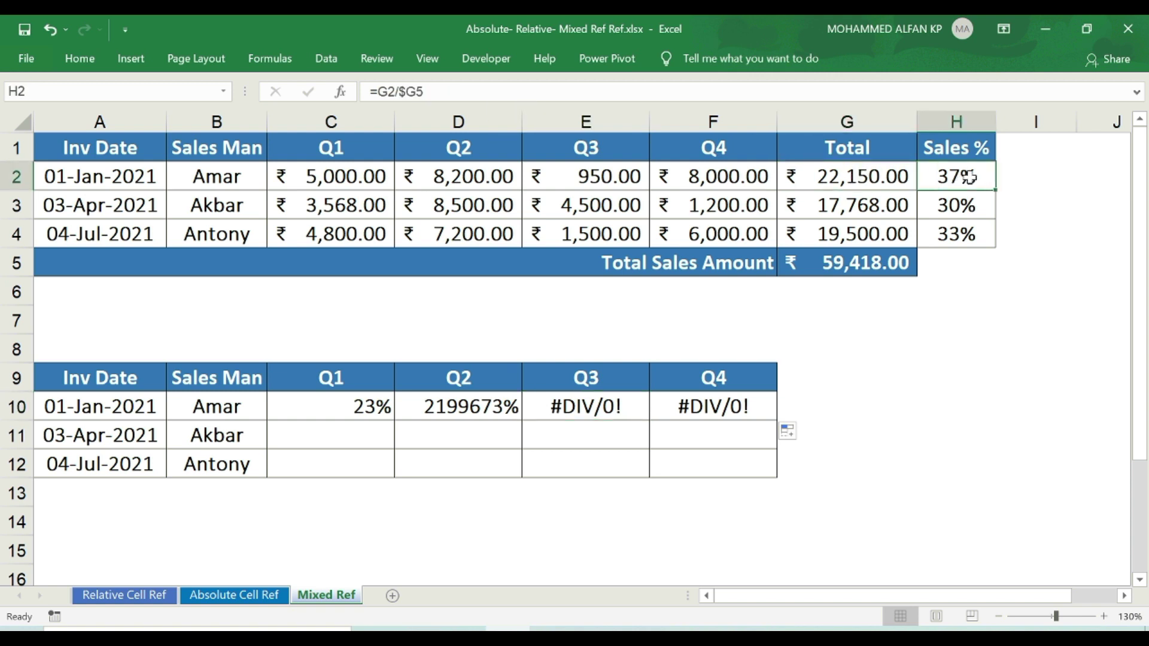
{"action": "left_click", "coordinate": [1015, 178]}
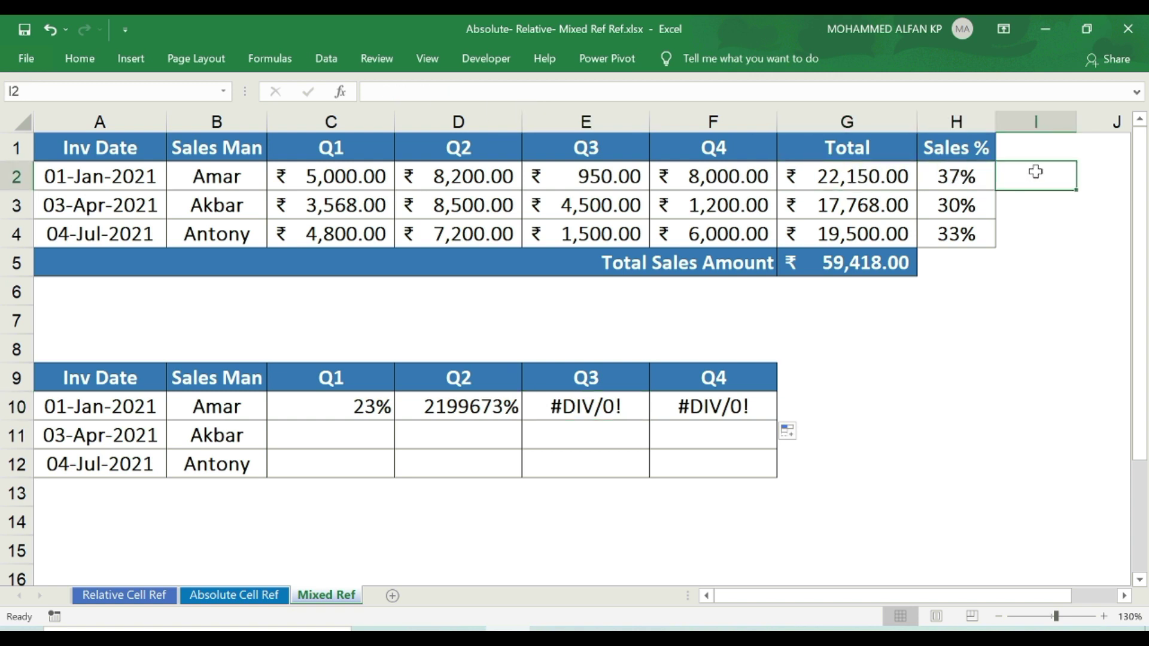
{"action": "mouse_move", "coordinate": [910, 122]}
{"action": "left_mouse_down"}
{"action": "mouse_move", "coordinate": [1023, 124]}
{"action": "mouse_move", "coordinate": [913, 123]}
{"action": "left_mouse_up"}
{"action": "left_click", "coordinate": [376, 408]}
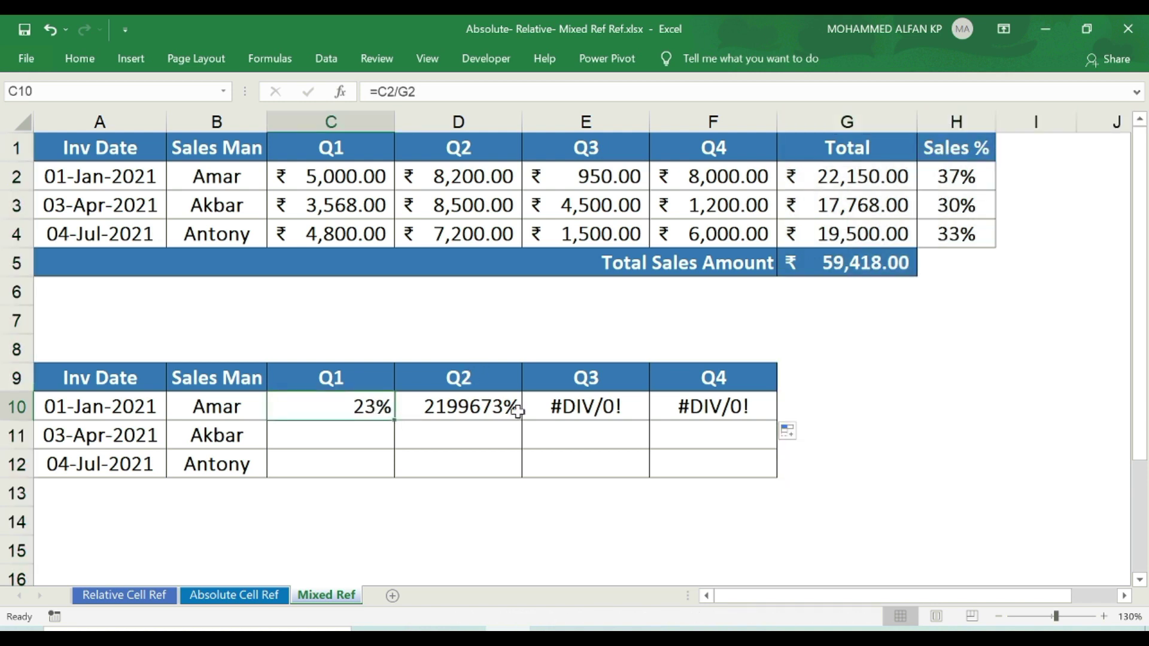
{"action": "left_click", "coordinate": [742, 411]}
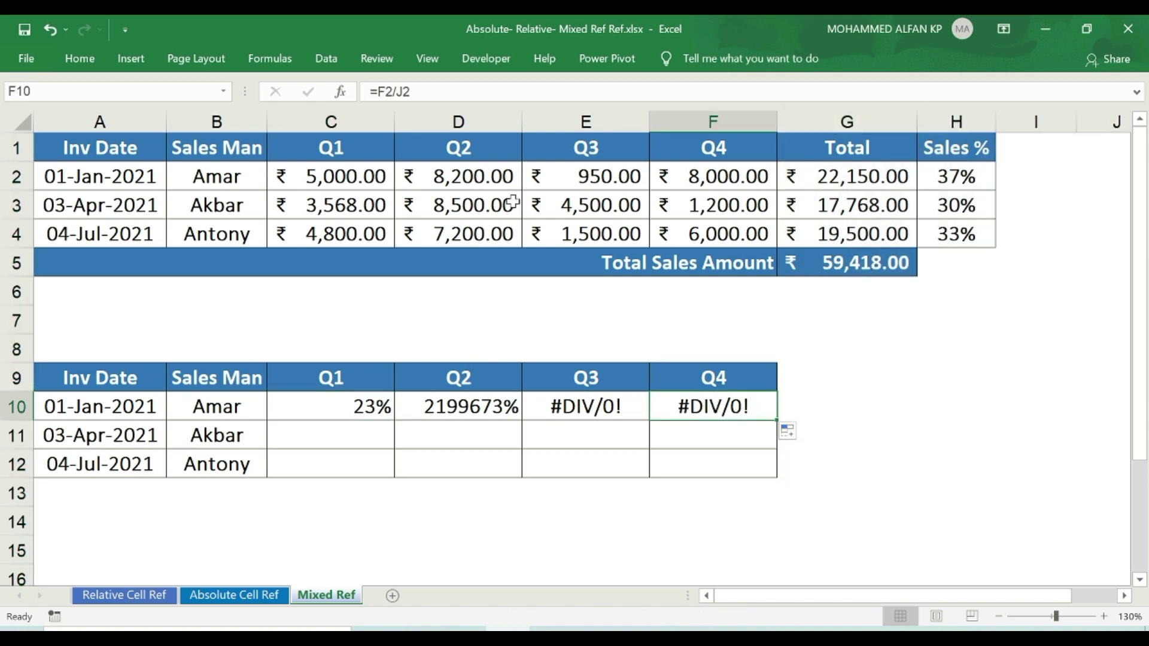
{"action": "left_click", "coordinate": [1114, 172]}
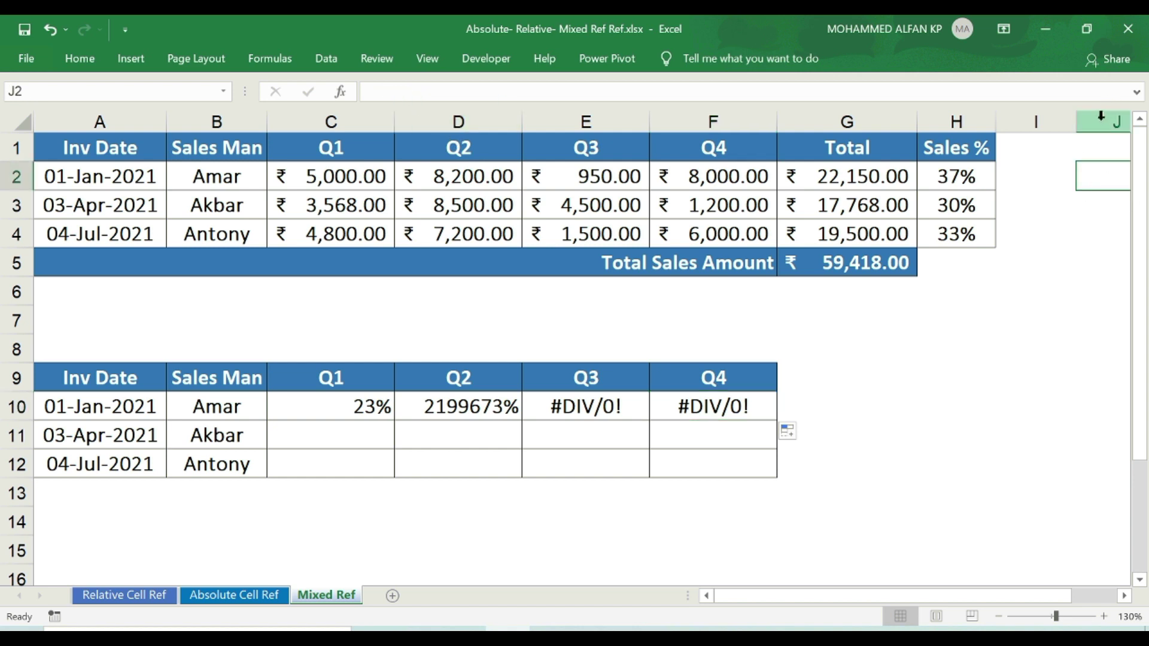
{"action": "left_click", "coordinate": [378, 406]}
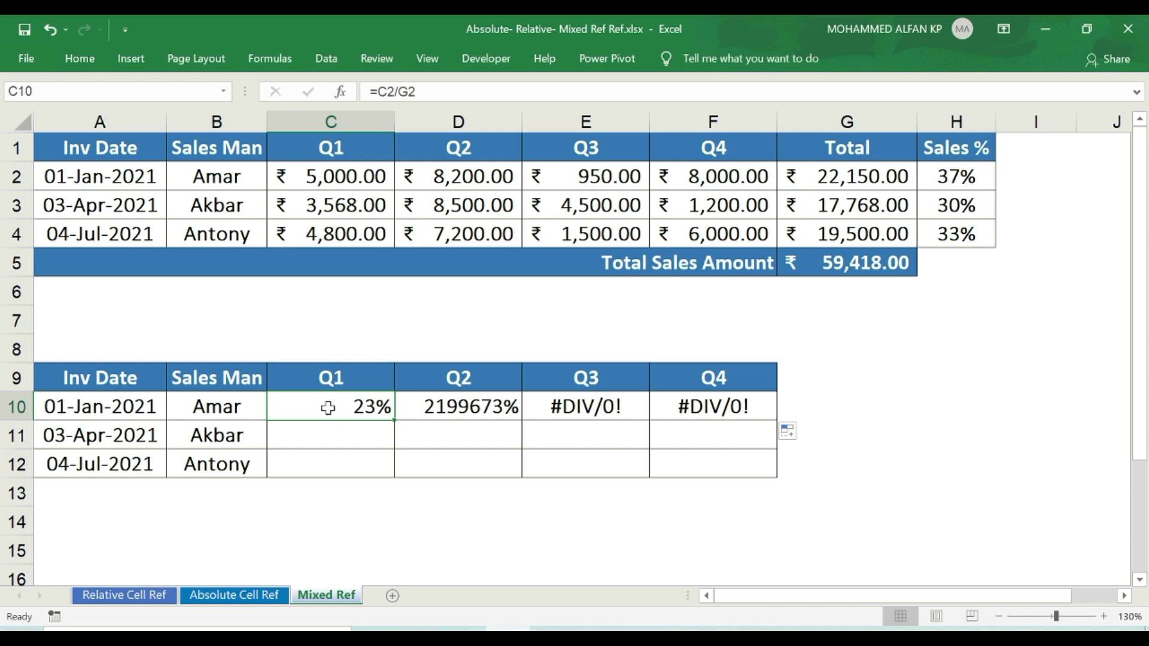
Lock the divisor column in C10 by changing the formula to =C2/$G2, refill it across to F10, and check the row's sum.
{"action": "left_click", "coordinate": [401, 89]}
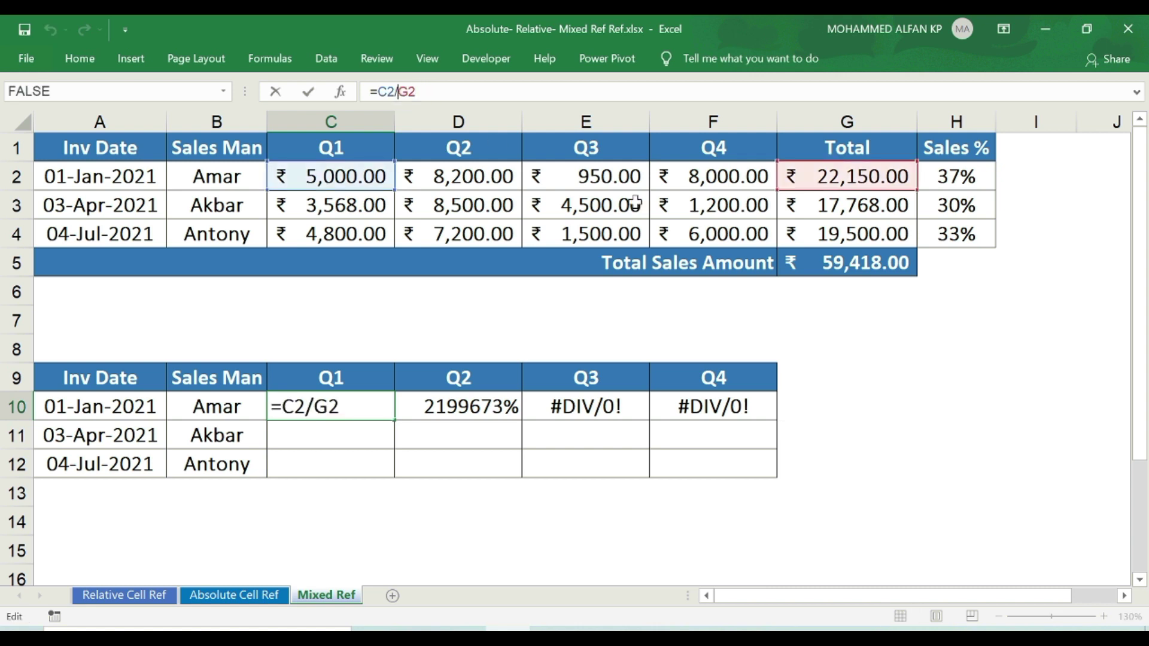
{"action": "type", "text": "$"}
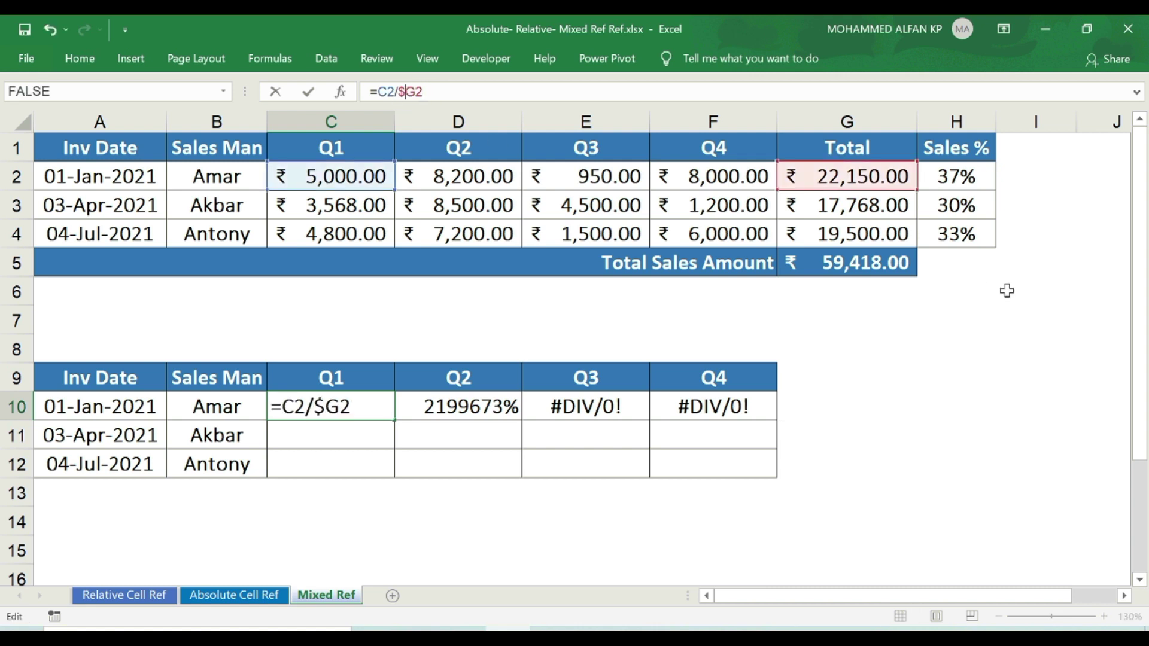
{"action": "key", "text": "Return"}
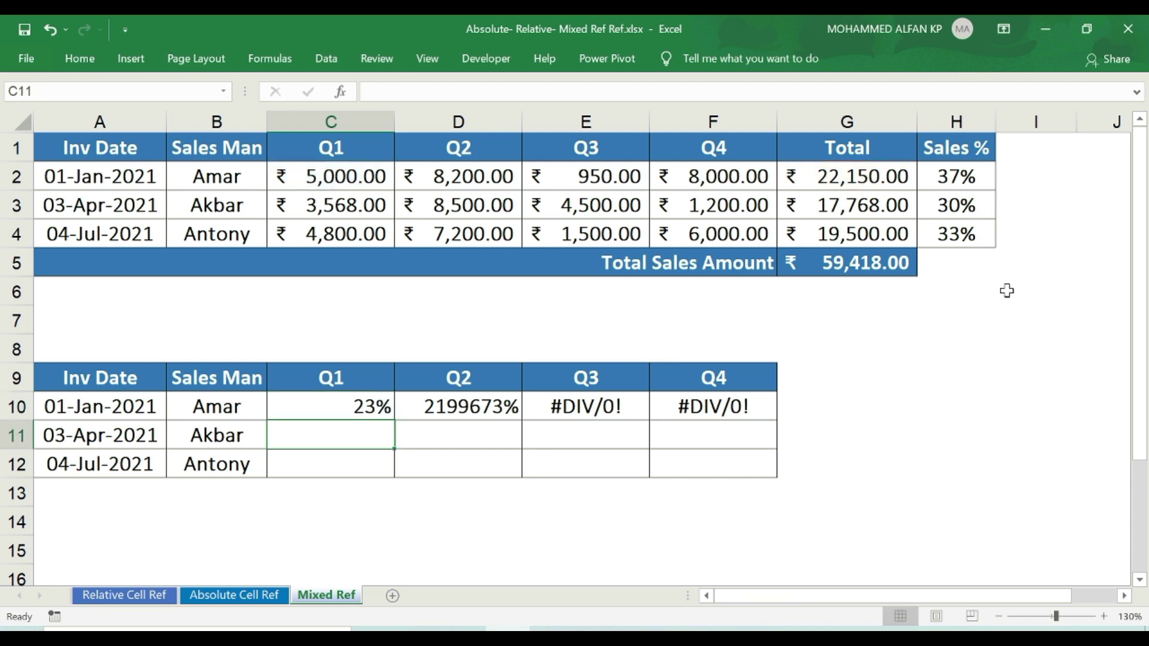
{"action": "left_click", "coordinate": [368, 406]}
{"action": "left_click_drag", "start_coordinate": [391, 421], "coordinate": [768, 419]}
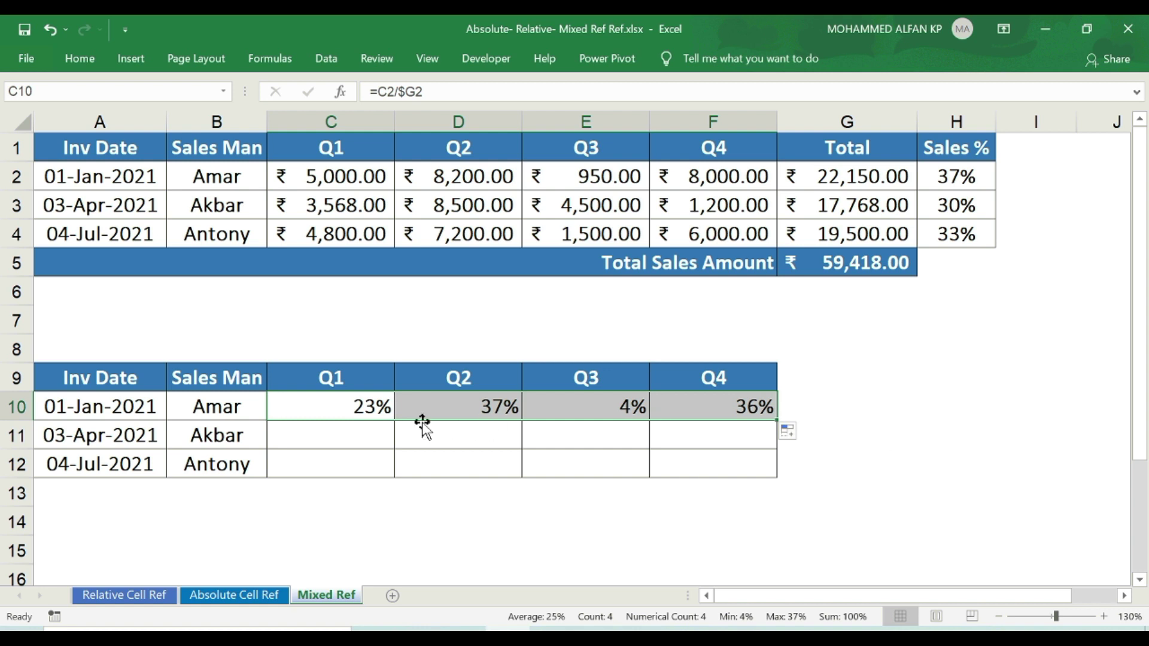
{"action": "left_click_drag", "start_coordinate": [353, 406], "coordinate": [694, 407]}
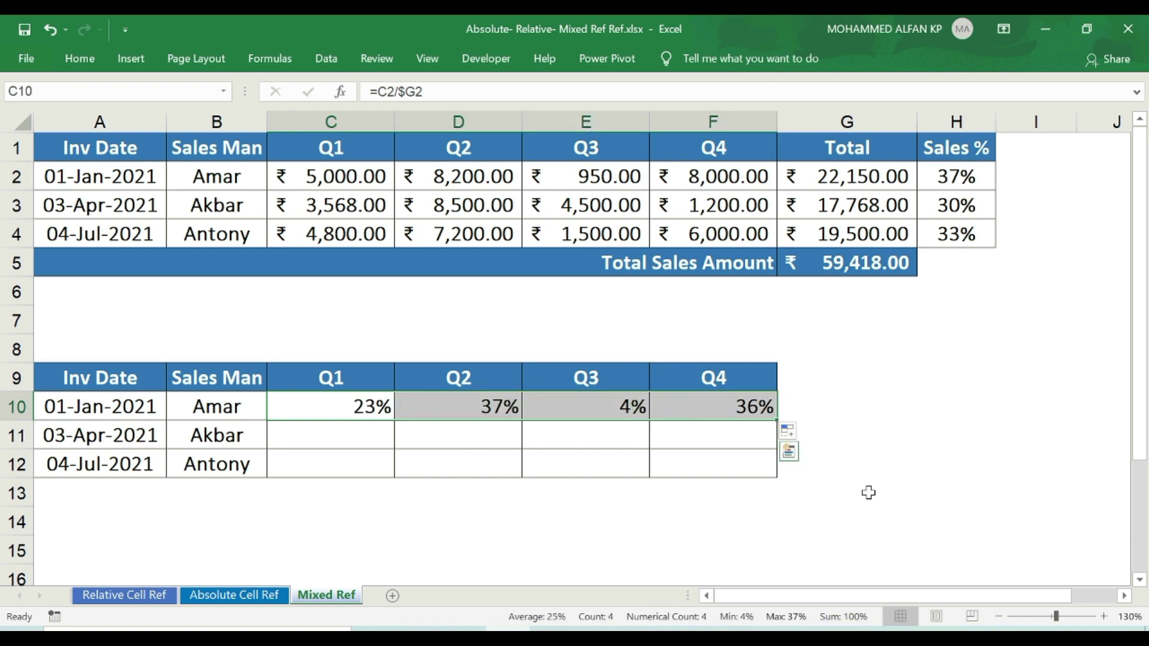
Fill the C10 formula across and down through F12 to calculate every salesman's quarterly shares.
{"action": "key", "text": "shift+BackSpace"}
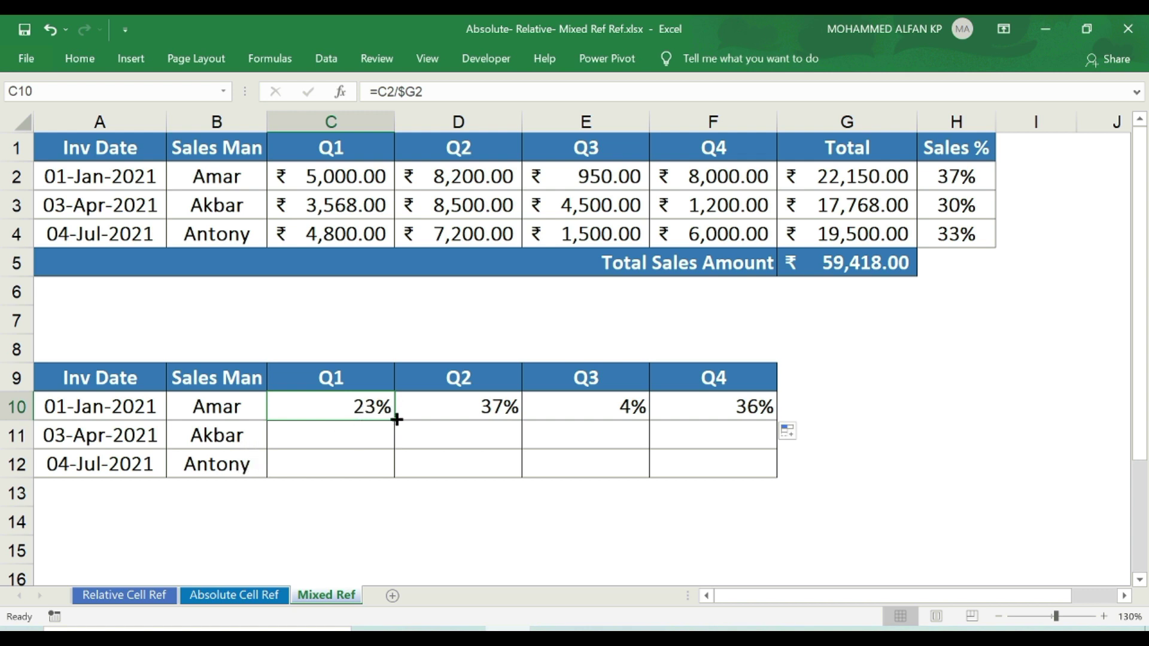
{"action": "left_click_drag", "start_coordinate": [343, 409], "coordinate": [778, 477]}
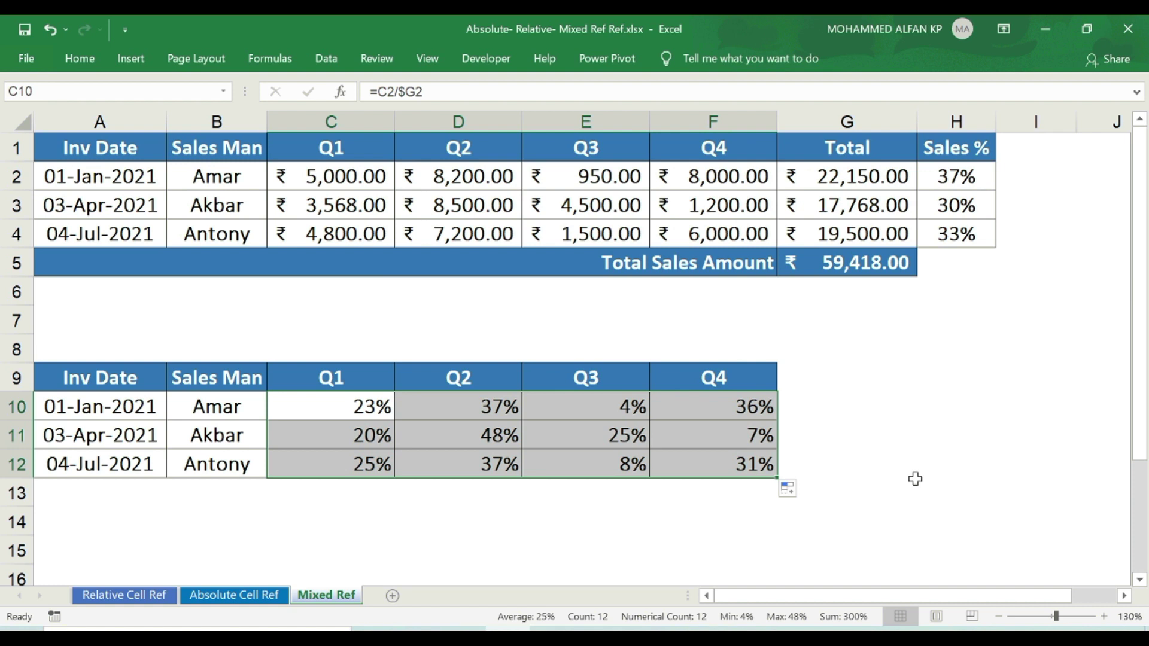
{"action": "left_click", "coordinate": [916, 479]}
Check the sum of the Q1 to Q4 shares separately for each salesman in rows 10, 11 and 12.
{"action": "left_click_drag", "start_coordinate": [340, 407], "coordinate": [741, 404]}
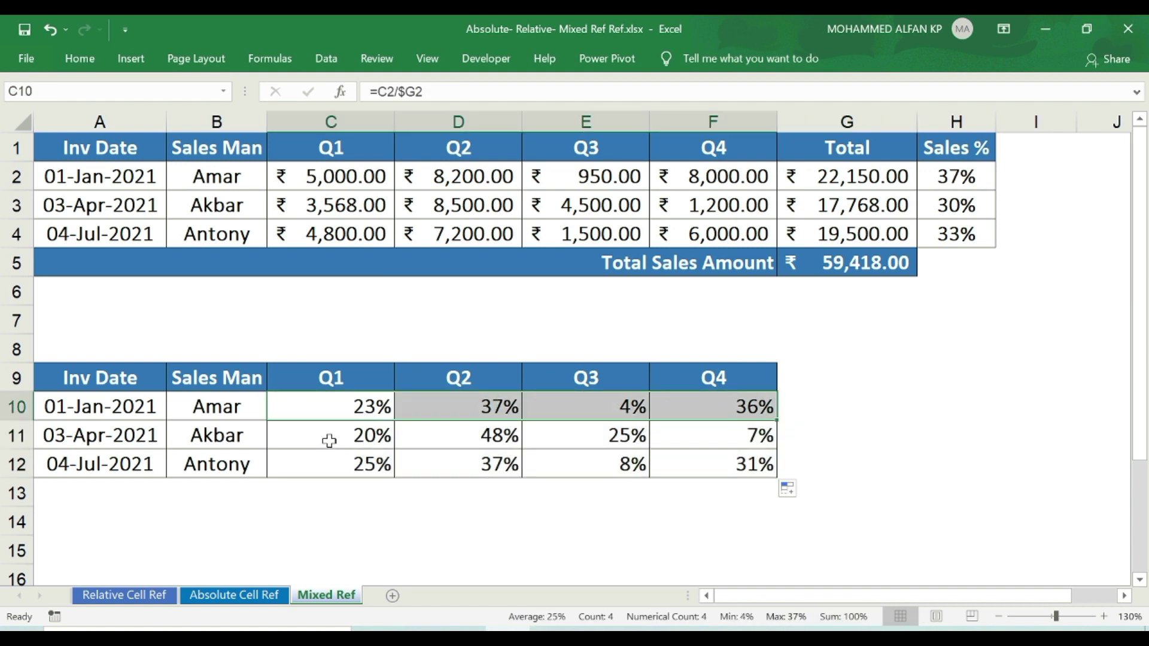
{"action": "left_click_drag", "start_coordinate": [329, 440], "coordinate": [745, 433]}
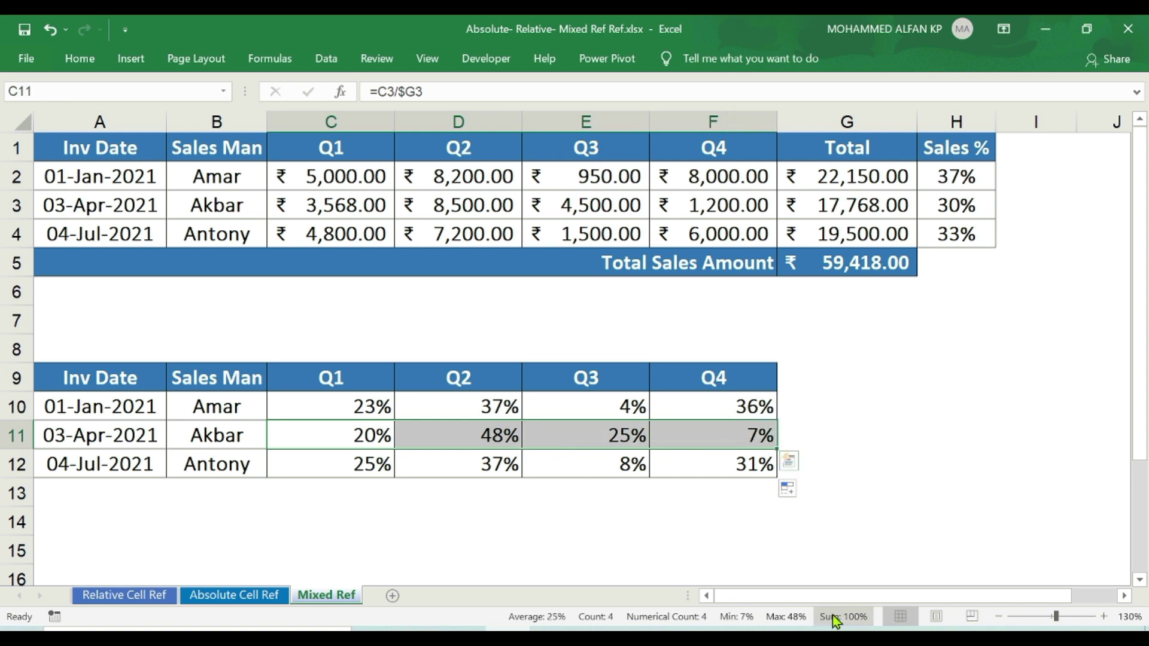
{"action": "left_click", "coordinate": [344, 466]}
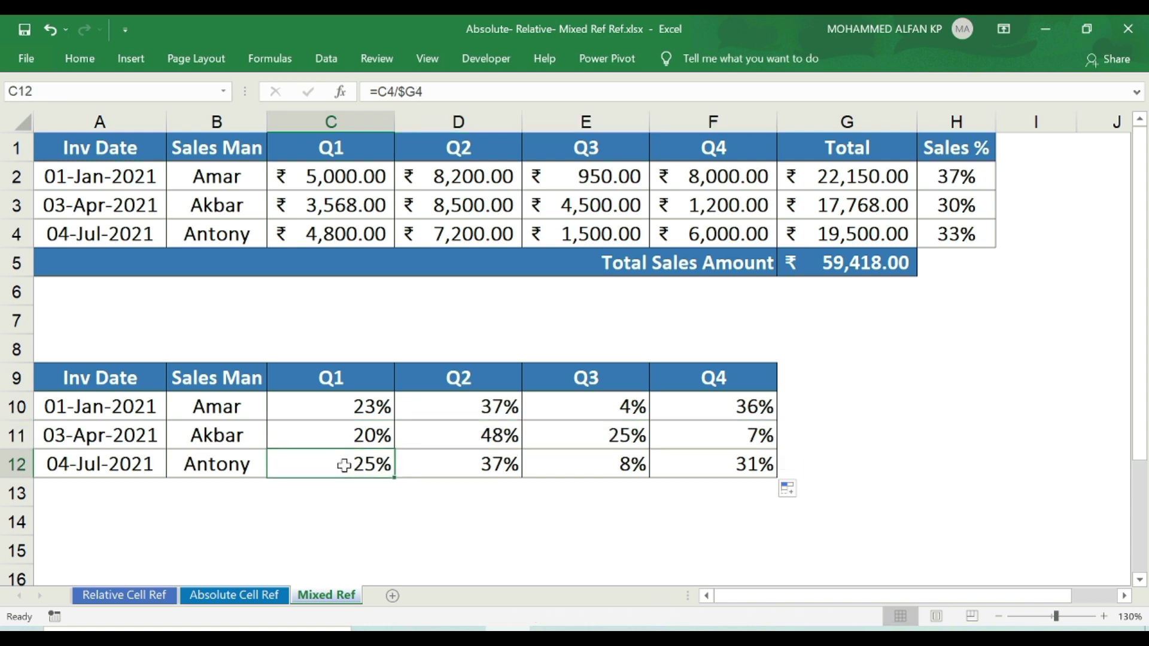
{"action": "left_click_drag", "start_coordinate": [344, 466], "coordinate": [745, 465]}
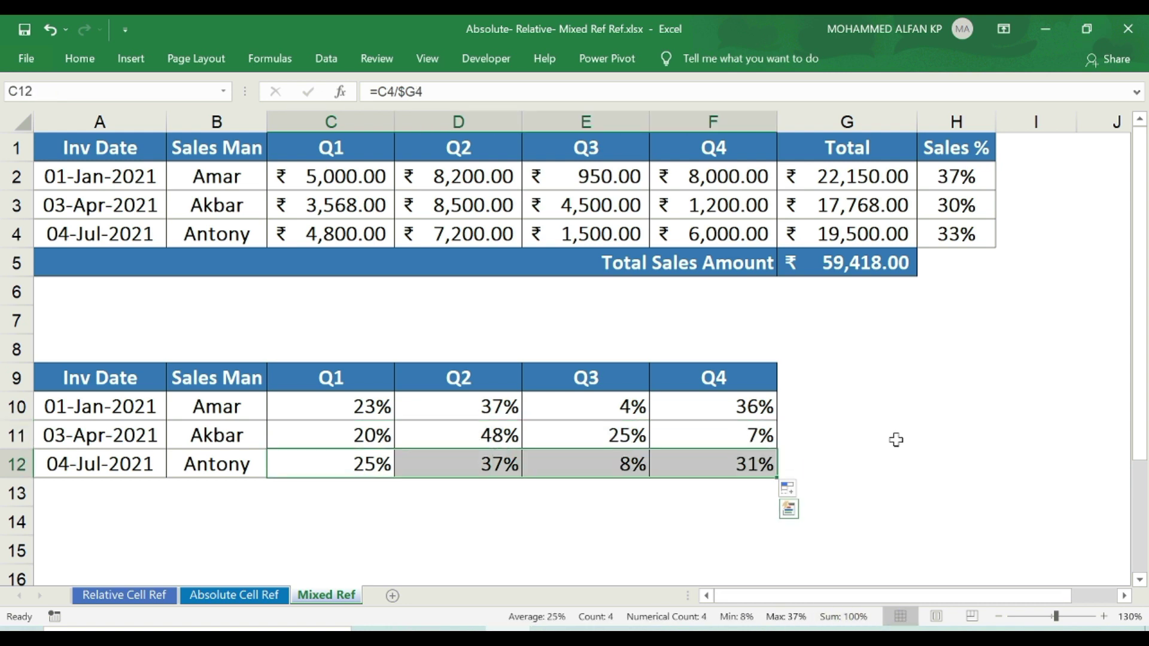
Compare the formulas in C10, C11 and C12, and review columns H, I and J against the locked divisor column.
{"action": "left_click", "coordinate": [338, 404]}
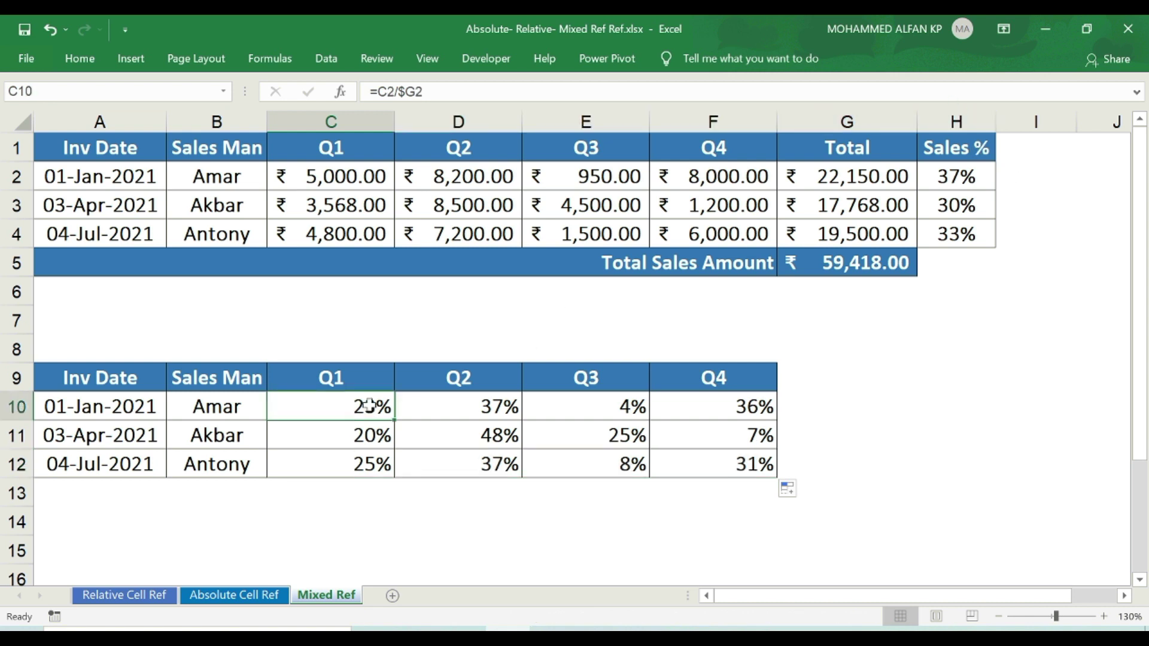
{"action": "left_click", "coordinate": [359, 438]}
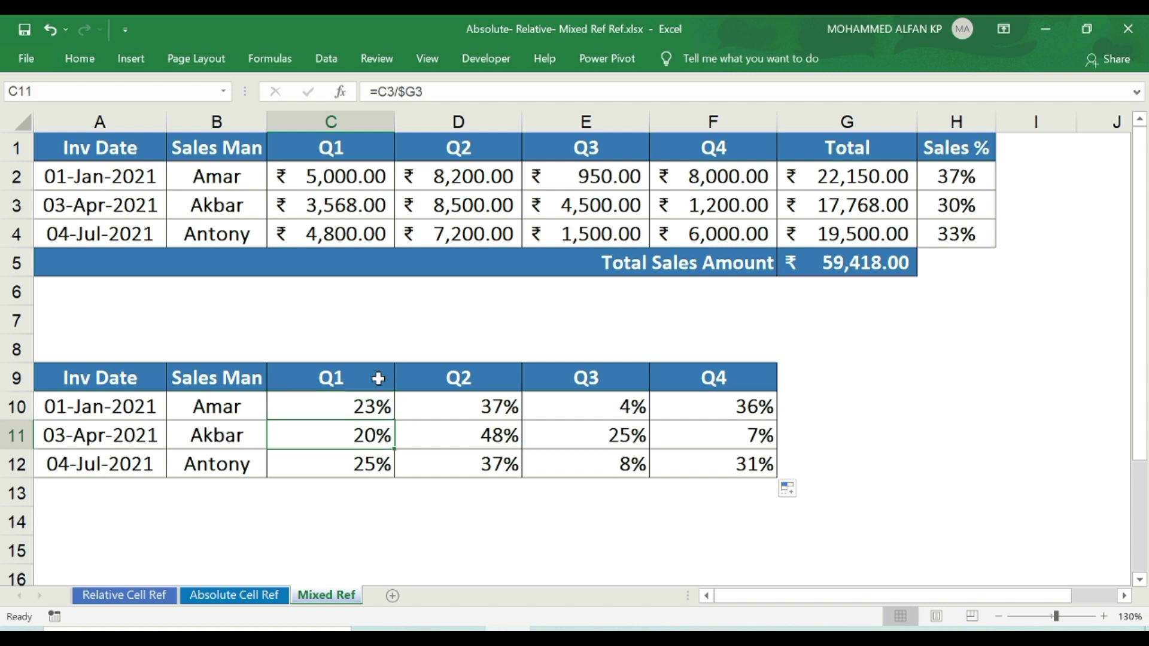
{"action": "left_click", "coordinate": [381, 465]}
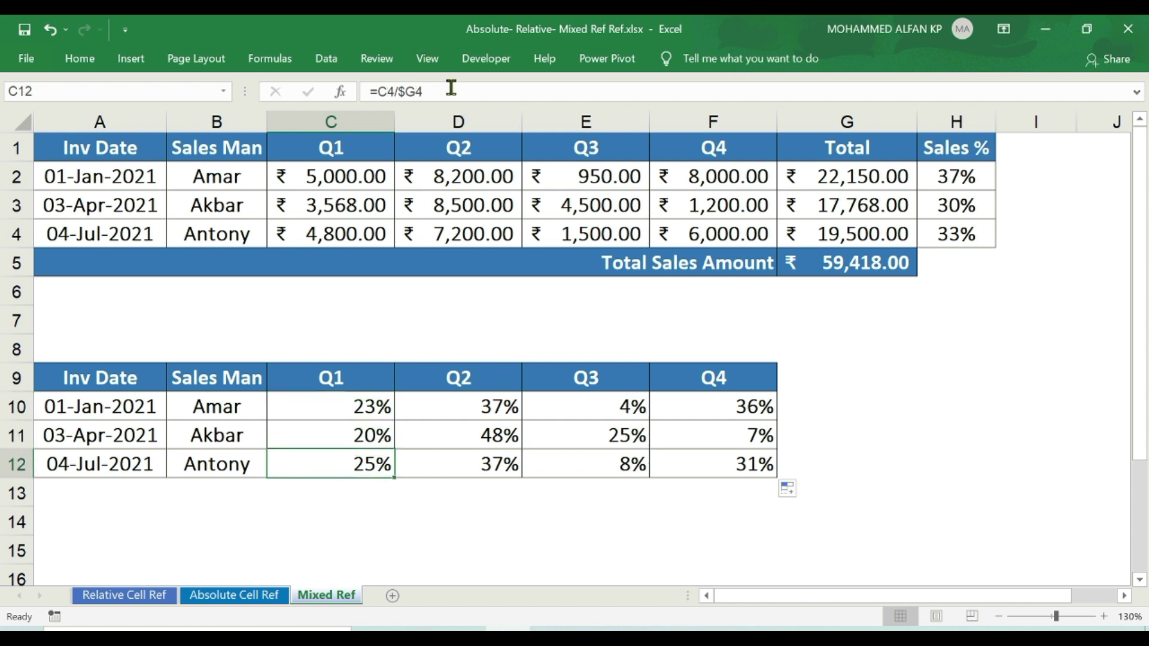
{"action": "left_click", "coordinate": [956, 122]}
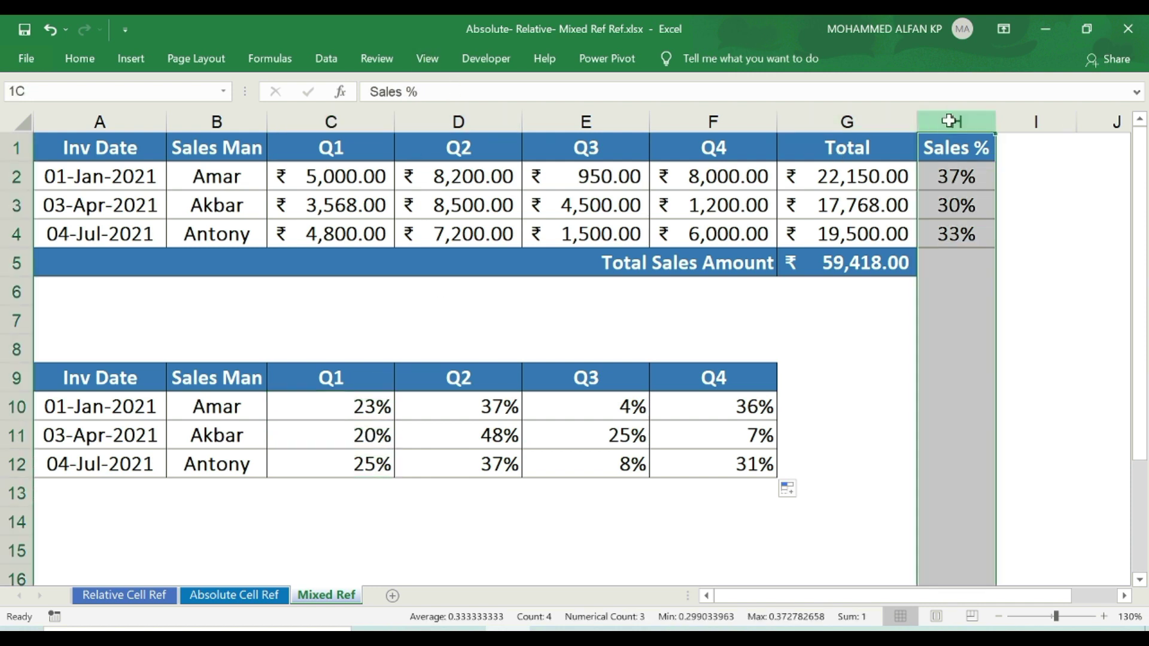
{"action": "left_click", "coordinate": [1029, 116]}
{"action": "left_click", "coordinate": [1099, 117]}
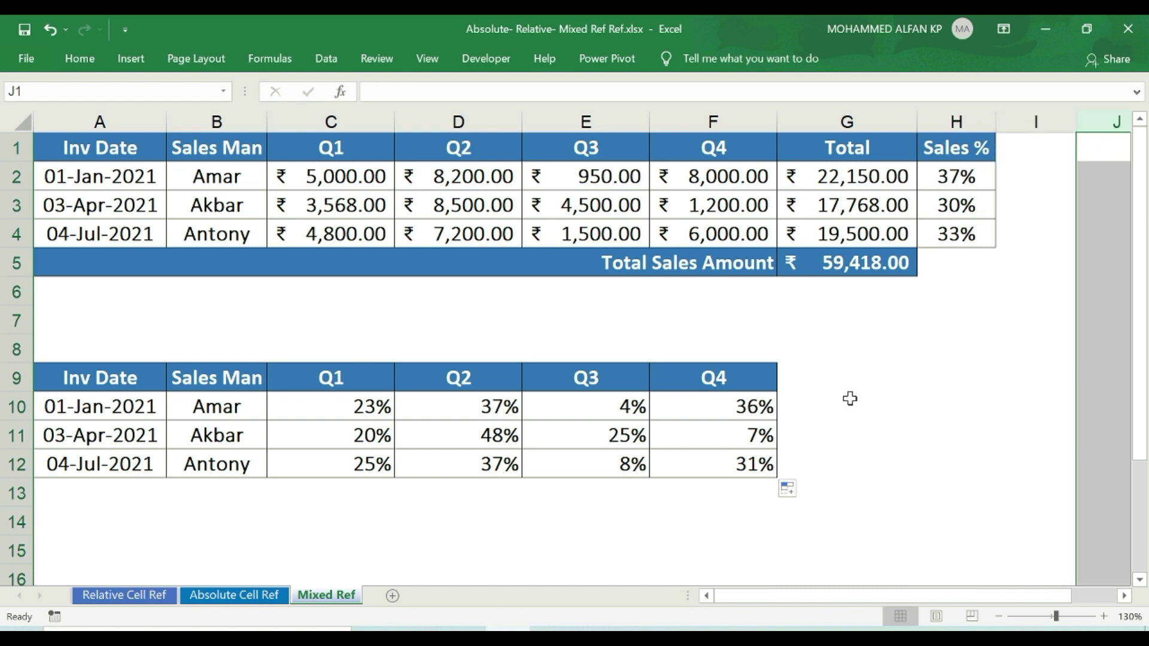
{"action": "left_click", "coordinate": [840, 463]}
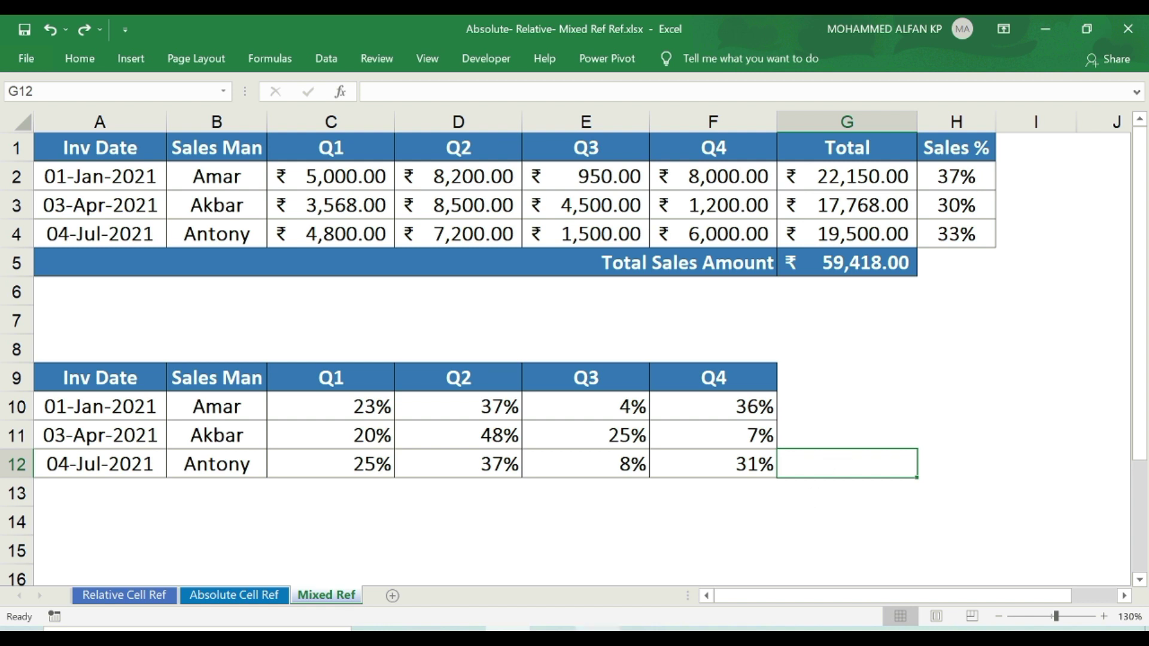
{"action": "left_click", "coordinate": [599, 568]}
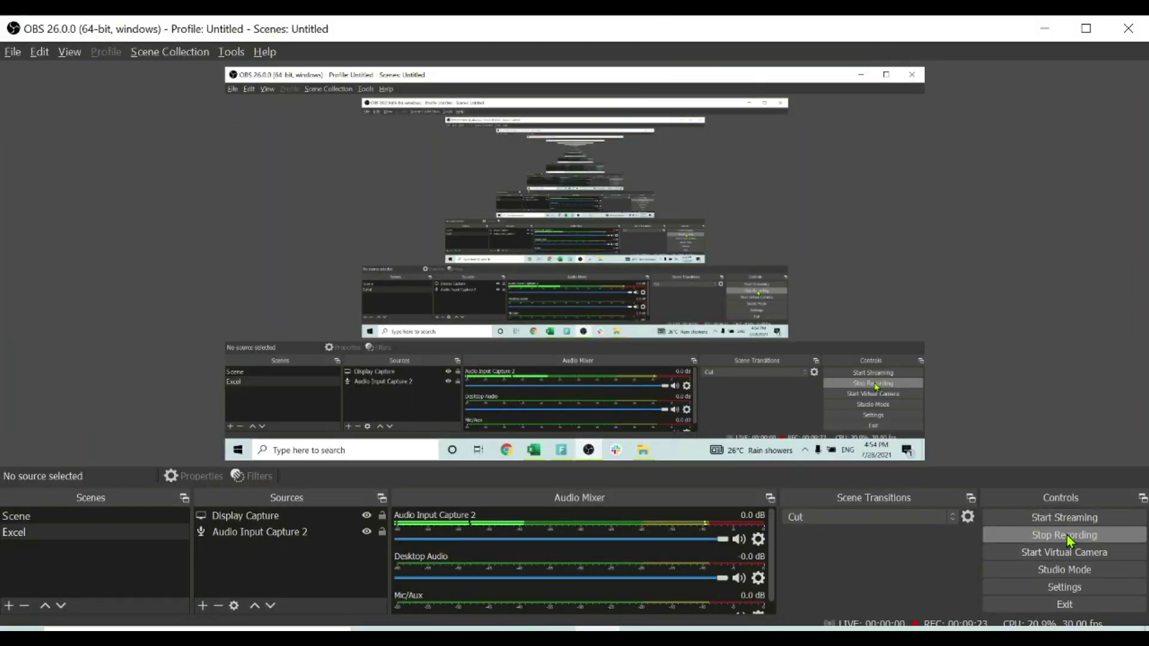